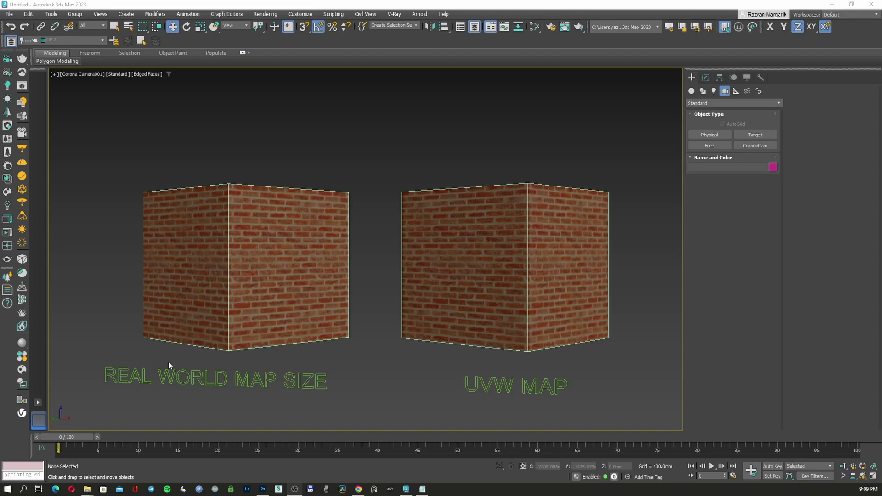
Select the two brick boxes and examine the UVW Map modifier on the Real World Map Size box.
{"action": "left_click", "coordinate": [226, 305]}
{"action": "left_click", "coordinate": [509, 290]}
{"action": "left_click", "coordinate": [288, 290]}
{"action": "left_click", "coordinate": [455, 282]}
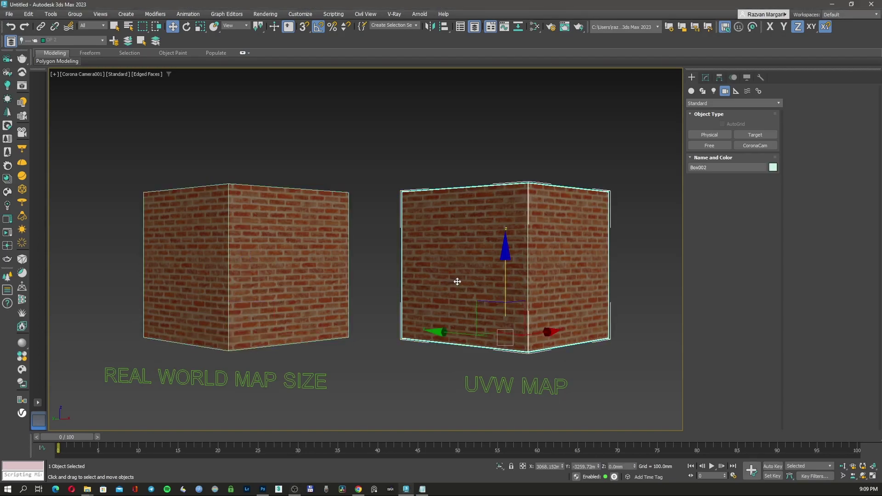
{"action": "left_click", "coordinate": [268, 278]}
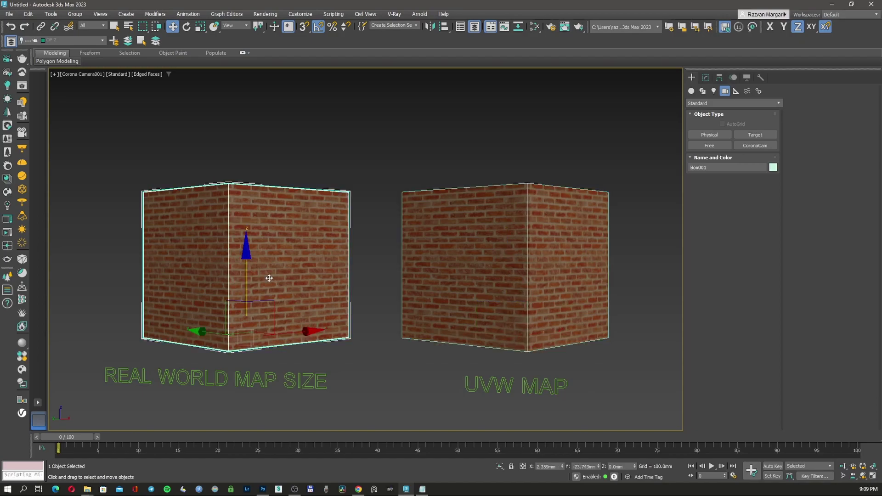
{"action": "left_click", "coordinate": [705, 77]}
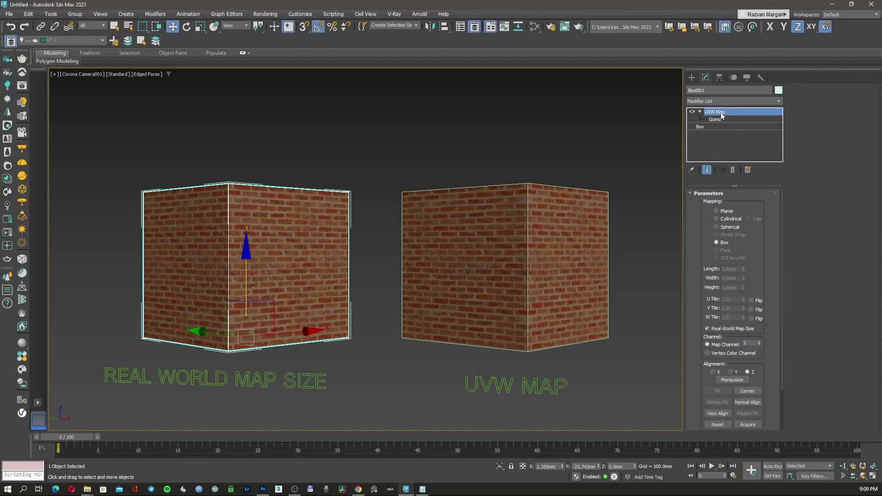
{"action": "left_click", "coordinate": [568, 324]}
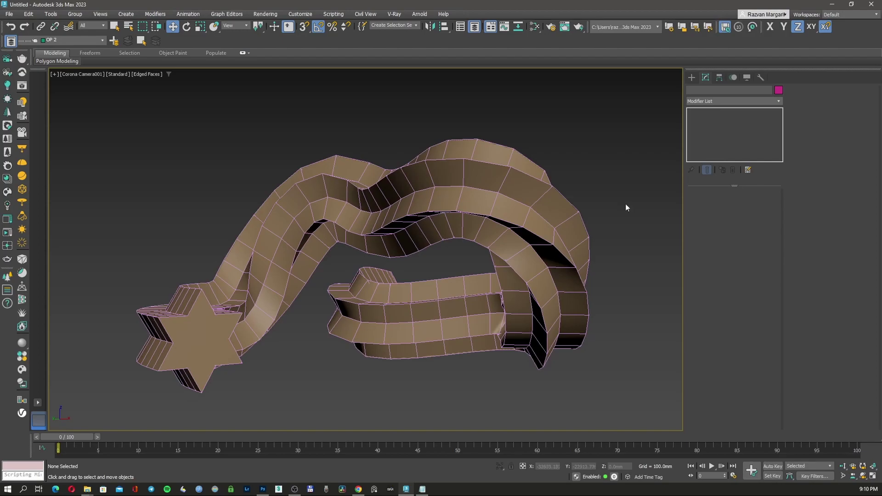
Select the swept star-shaped line and inspect its form and Sweep parameters from the top and in perspective.
{"action": "left_click", "coordinate": [486, 219]}
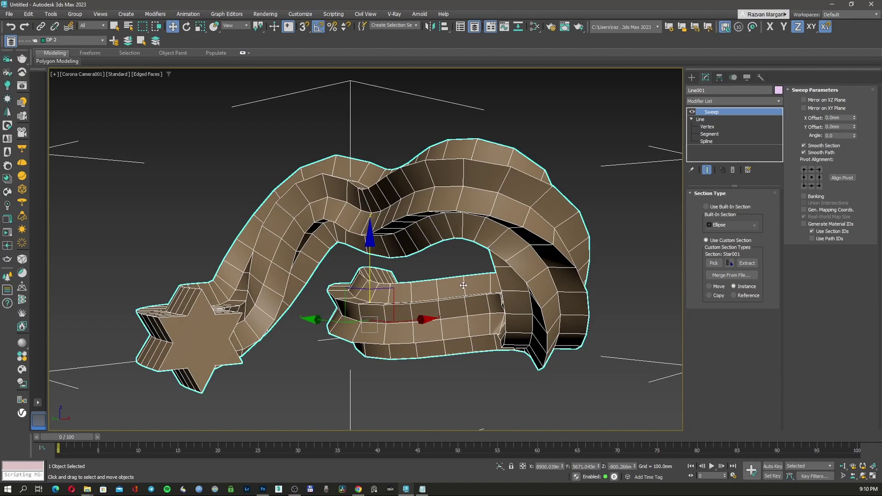
{"action": "key", "text": "t"}
{"action": "scroll", "coordinate": [409, 285], "scroll_direction": "down", "scroll_amount": 2}
{"action": "middle_click_drag", "start_coordinate": [405, 291], "coordinate": [370, 226], "text": "alt"}
{"action": "middle_click_drag", "start_coordinate": [407, 258], "coordinate": [479, 259], "text": "alt"}
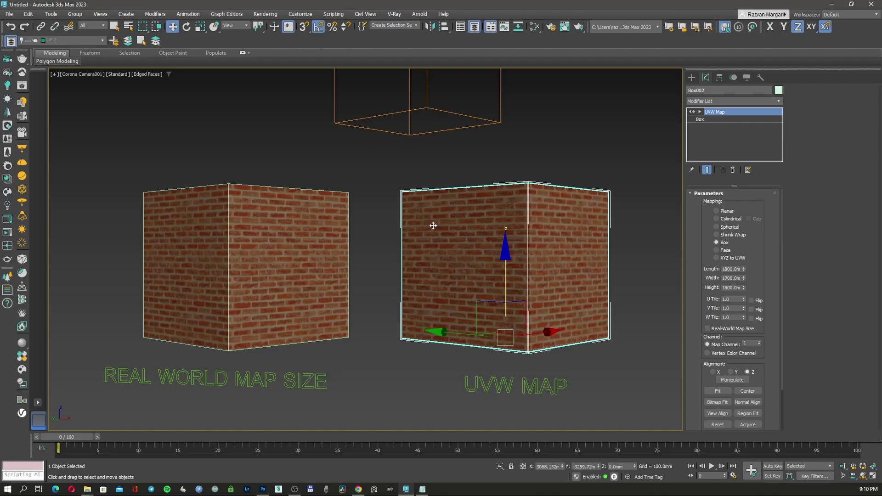
Compare the UVW Map parameters of the Real World Map Size box with those of the UVW Map box.
{"action": "left_click", "coordinate": [357, 178]}
{"action": "left_click", "coordinate": [275, 247]}
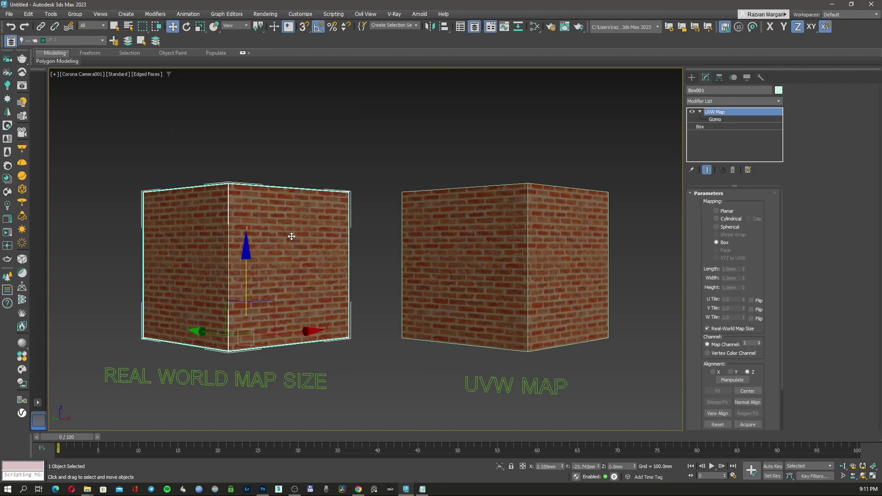
{"action": "left_click", "coordinate": [479, 260]}
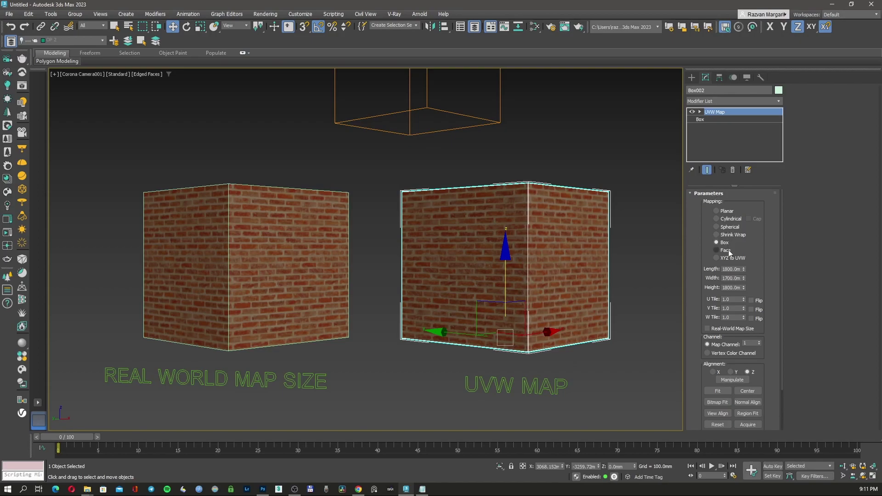
Try Planar, Cylindrical and Spherical mapping on the UVW Map box, then set it to Box mapping.
{"action": "left_click", "coordinate": [727, 211]}
{"action": "left_click", "coordinate": [731, 219]}
{"action": "left_click", "coordinate": [730, 227]}
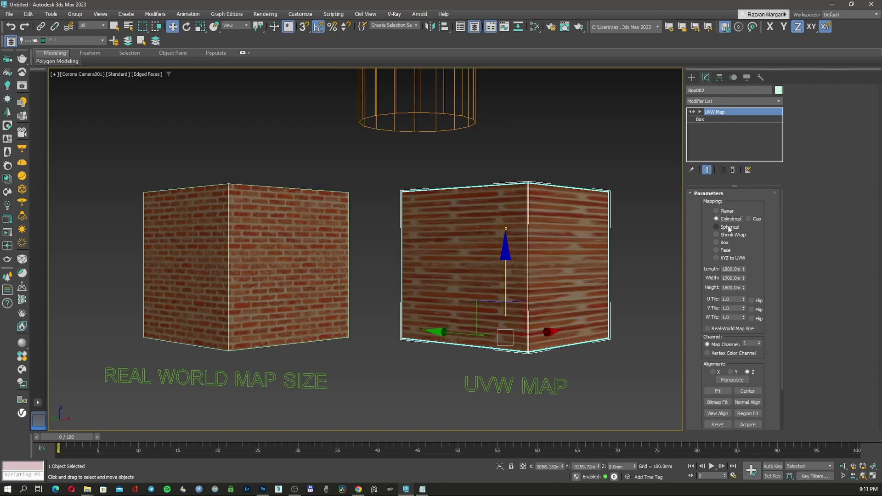
{"action": "left_click", "coordinate": [724, 243]}
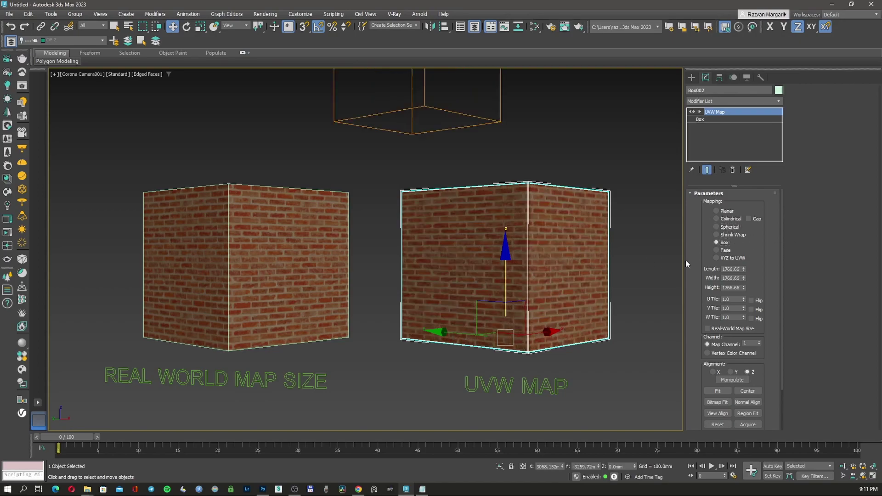
{"action": "left_click", "coordinate": [740, 270]}
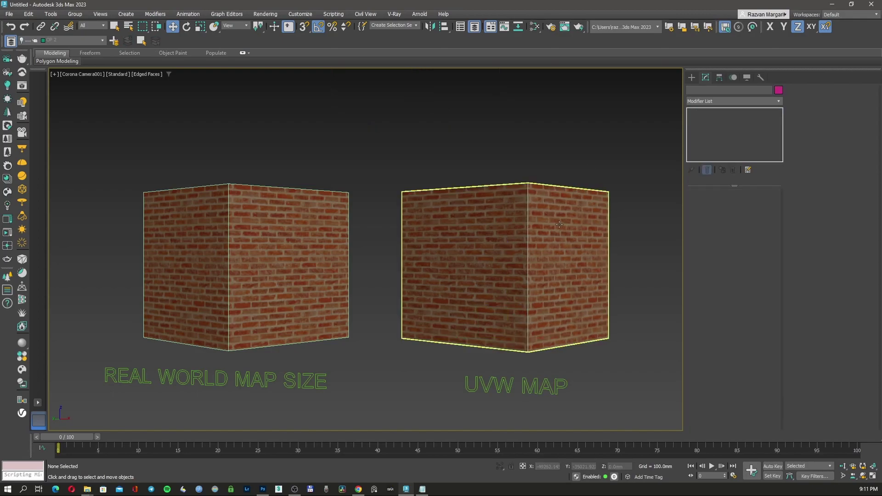
Open the Slate Material Editor and examine the real-world scale settings of the Map #1 CoronaBitmap feeding Material #25.
{"action": "left_click", "coordinate": [559, 226]}
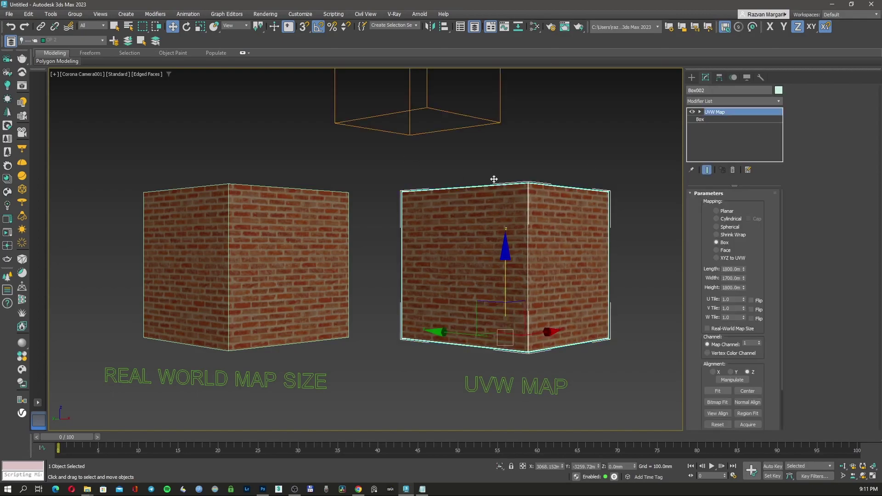
{"action": "left_click", "coordinate": [521, 164]}
{"action": "key", "text": "m"}
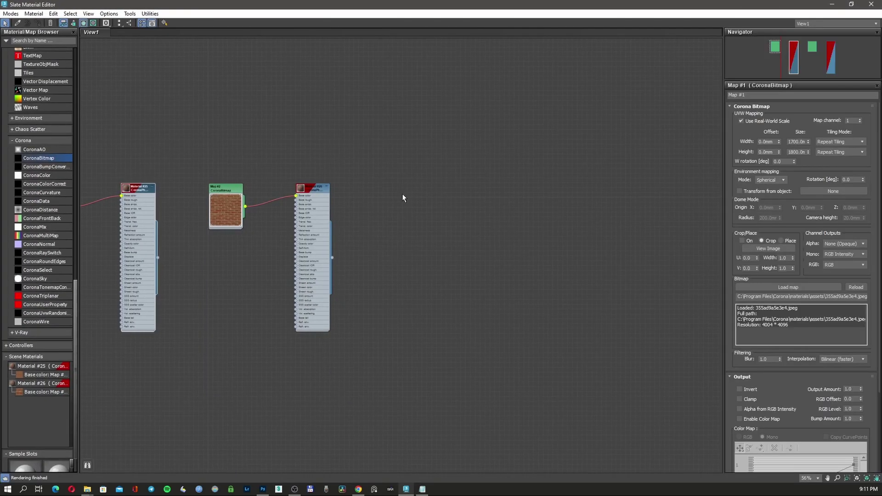
{"action": "middle_click_drag", "start_coordinate": [402, 194], "coordinate": [629, 204]}
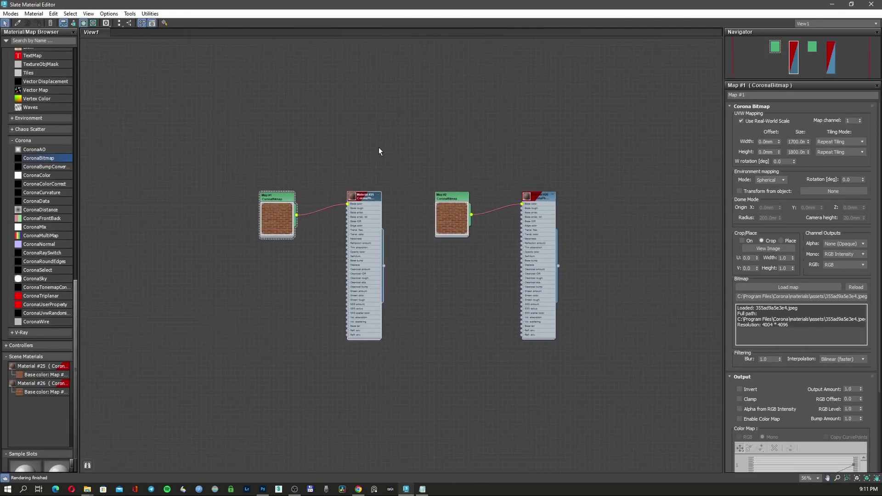
{"action": "scroll", "coordinate": [378, 165], "scroll_direction": "up", "scroll_amount": 3}
{"action": "left_click", "coordinate": [352, 189]}
{"action": "double_click", "coordinate": [347, 225]}
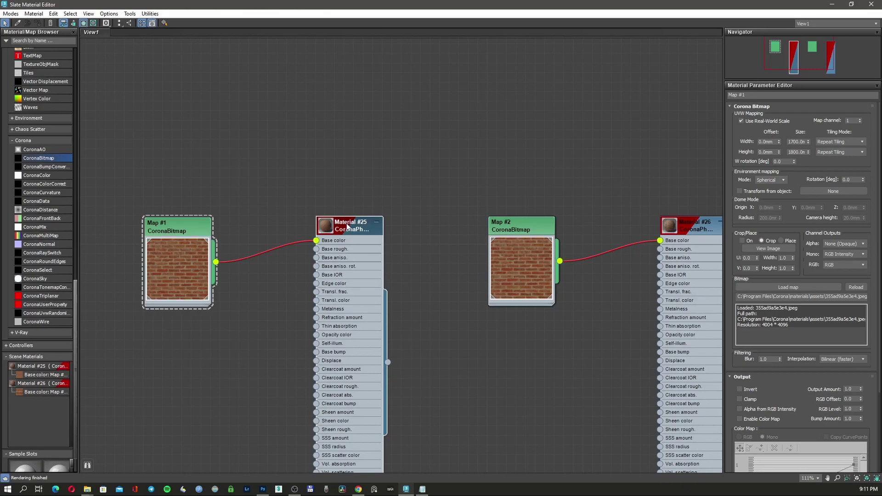
{"action": "left_click", "coordinate": [183, 228]}
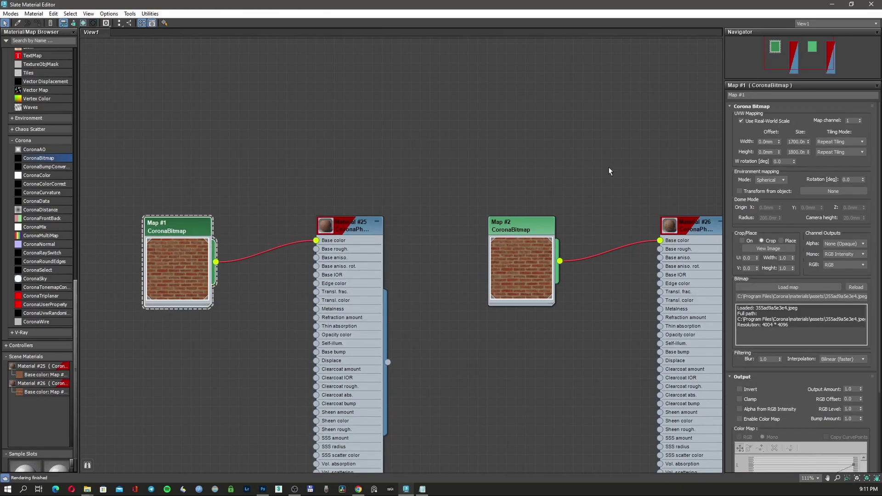
Show the Map #2 CoronaBitmap parameters and examine its offset and tiling settings.
{"action": "middle_click_drag", "start_coordinate": [609, 167], "coordinate": [478, 155]}
{"action": "left_click", "coordinate": [392, 211]}
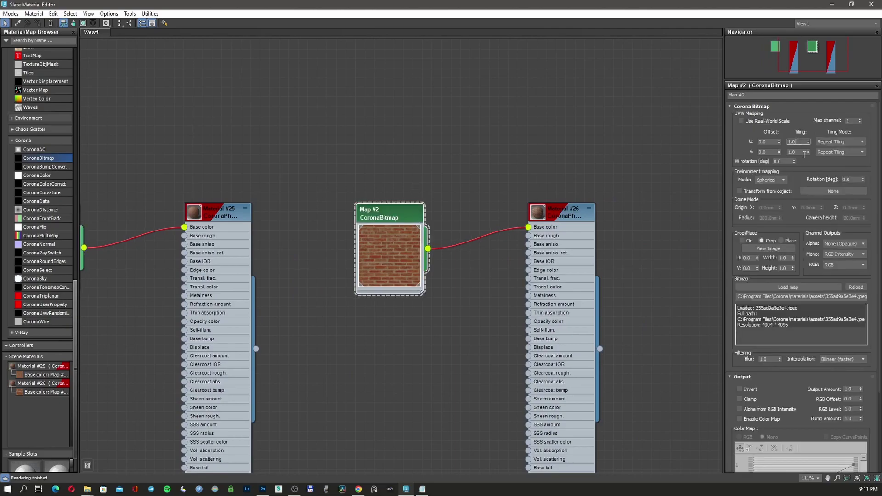
{"action": "left_click", "coordinate": [528, 174]}
{"action": "left_click", "coordinate": [389, 219]}
Enlarge the Map #2 node's brick preview and reposition the node between Material #25 and Material #26.
{"action": "left_click_drag", "start_coordinate": [398, 222], "coordinate": [379, 212]}
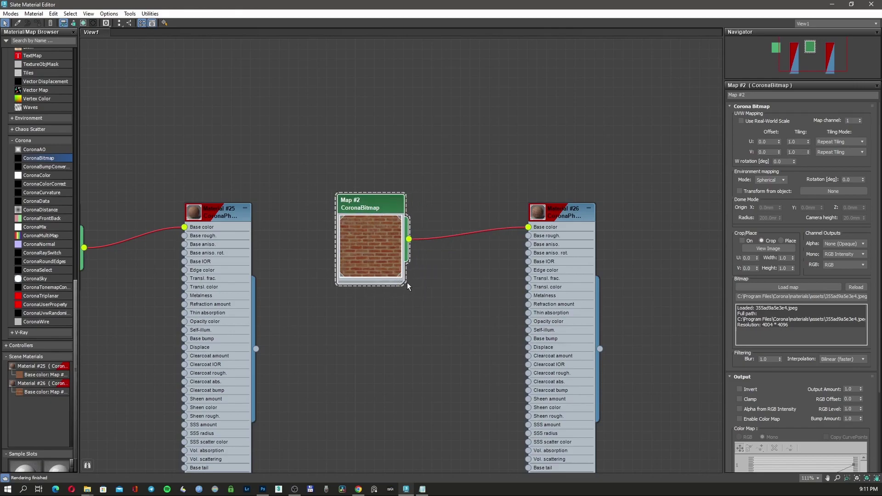
{"action": "left_click_drag", "start_coordinate": [407, 286], "coordinate": [490, 370]}
{"action": "left_click_drag", "start_coordinate": [404, 200], "coordinate": [377, 172]}
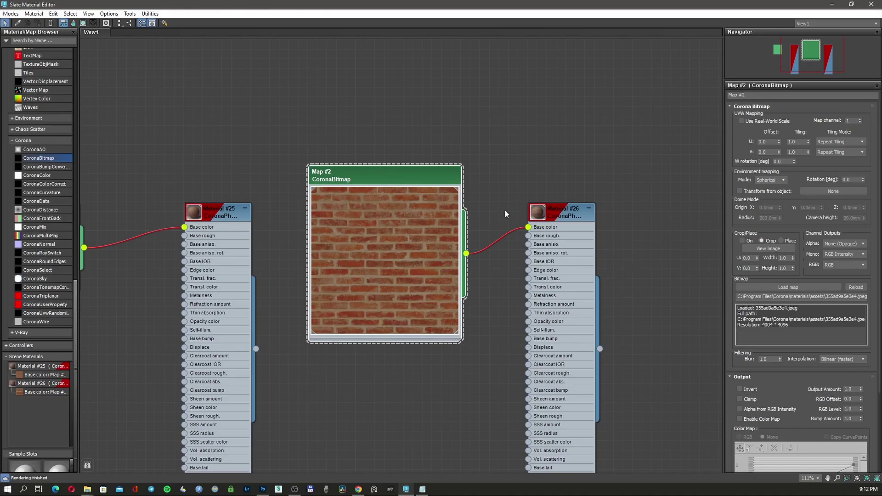
Add an Unwrap UVW modifier above the UVW Map modifier on the UVW Map box.
{"action": "left_click", "coordinate": [601, 325]}
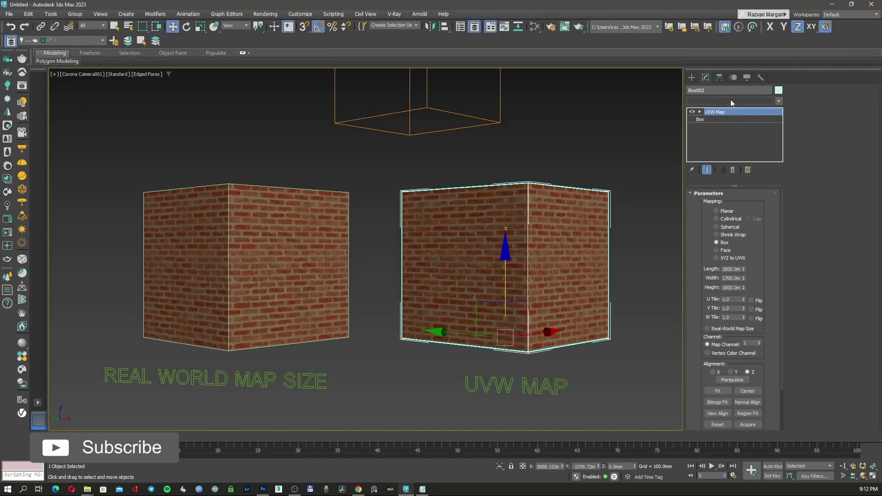
{"action": "left_click", "coordinate": [733, 101]}
{"action": "scroll", "coordinate": [732, 302], "scroll_direction": "down", "scroll_amount": 5}
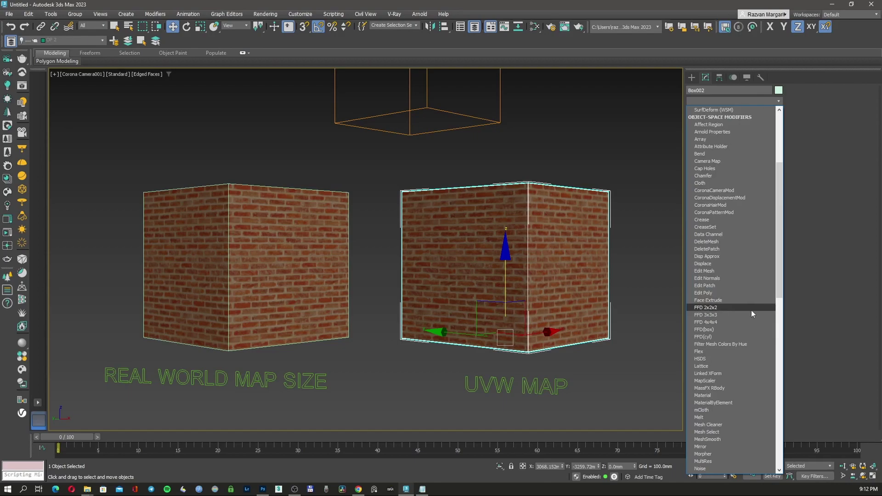
{"action": "scroll", "coordinate": [759, 355], "scroll_direction": "down", "scroll_amount": 15}
{"action": "left_click", "coordinate": [759, 365]}
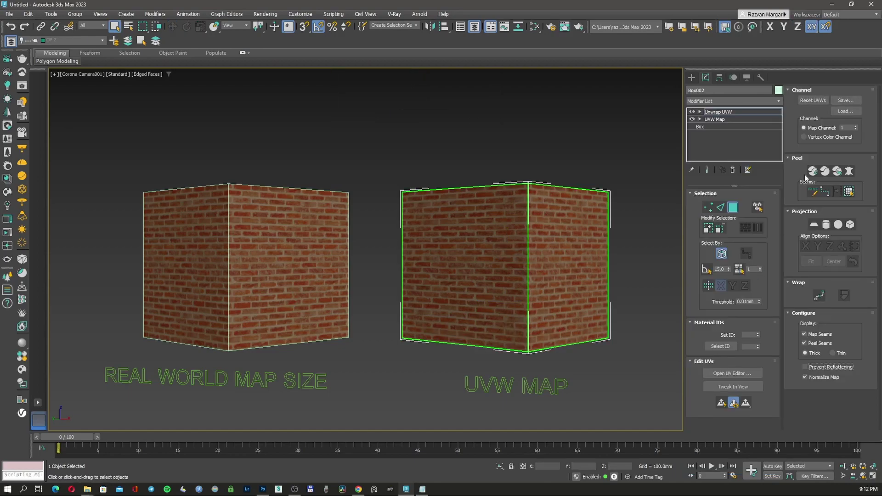
Open the UV Editor for the box and examine its UV faces against the checkered tile.
{"action": "left_click", "coordinate": [733, 373]}
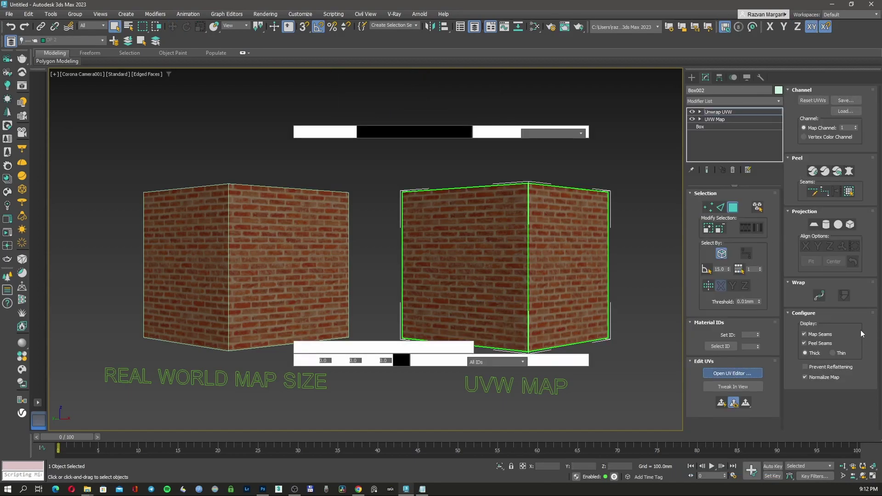
{"action": "scroll", "coordinate": [412, 160], "scroll_direction": "down", "scroll_amount": 1}
{"action": "scroll", "coordinate": [413, 160], "scroll_direction": "up", "scroll_amount": 2}
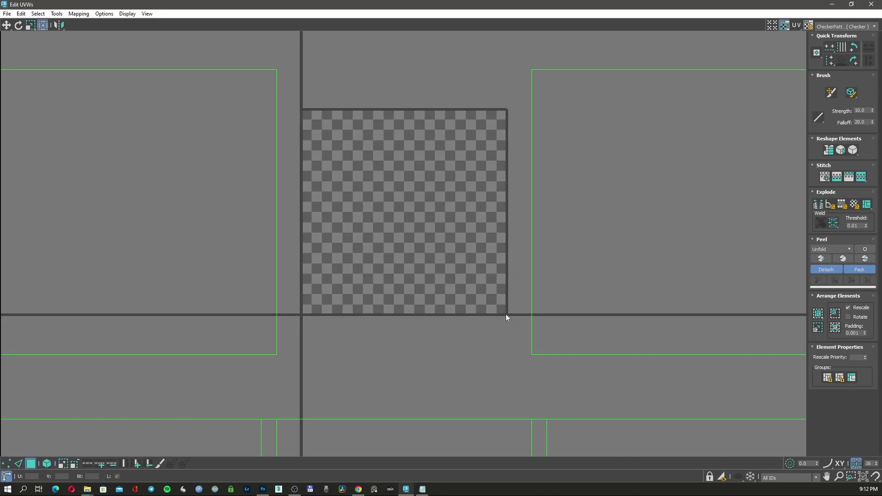
{"action": "scroll", "coordinate": [303, 118], "scroll_direction": "down", "scroll_amount": 4}
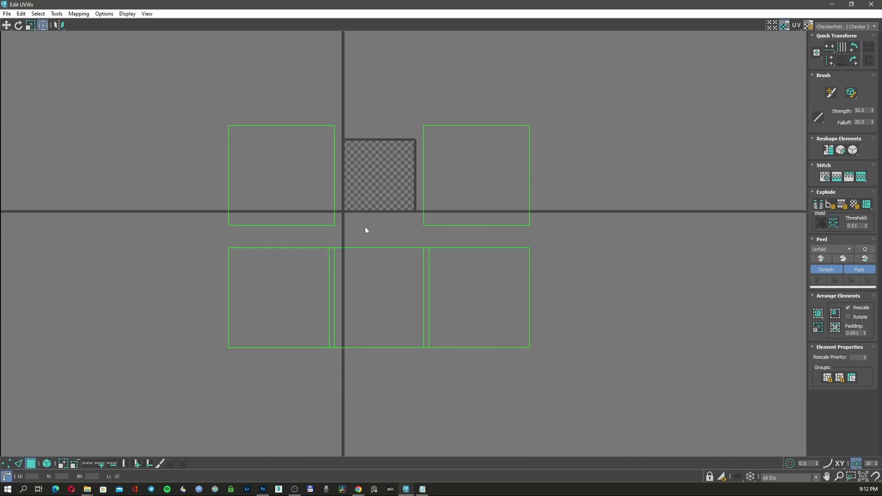
Move the upper-left UV face onto the checkered tile and scale it down to roughly match the tile.
{"action": "left_click", "coordinate": [358, 262]}
{"action": "left_click", "coordinate": [292, 266]}
{"action": "left_click", "coordinate": [292, 191]}
{"action": "left_click", "coordinate": [278, 270]}
{"action": "left_click", "coordinate": [319, 215]}
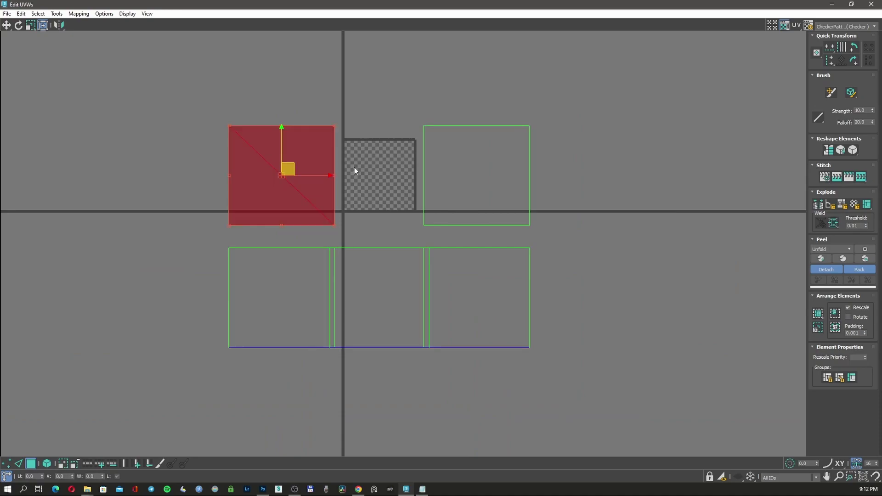
{"action": "left_click_drag", "start_coordinate": [294, 166], "coordinate": [408, 154]}
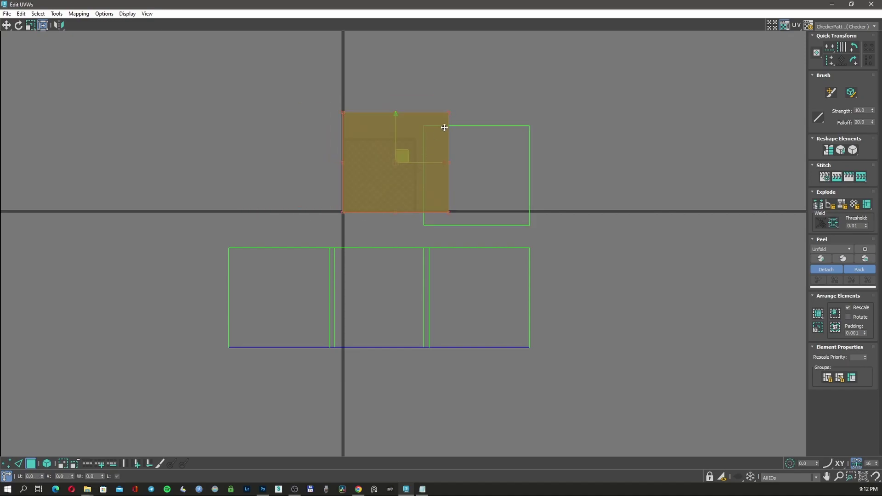
{"action": "left_click_drag", "start_coordinate": [449, 112], "coordinate": [415, 139]}
{"action": "scroll", "coordinate": [381, 166], "scroll_direction": "up", "scroll_amount": 5}
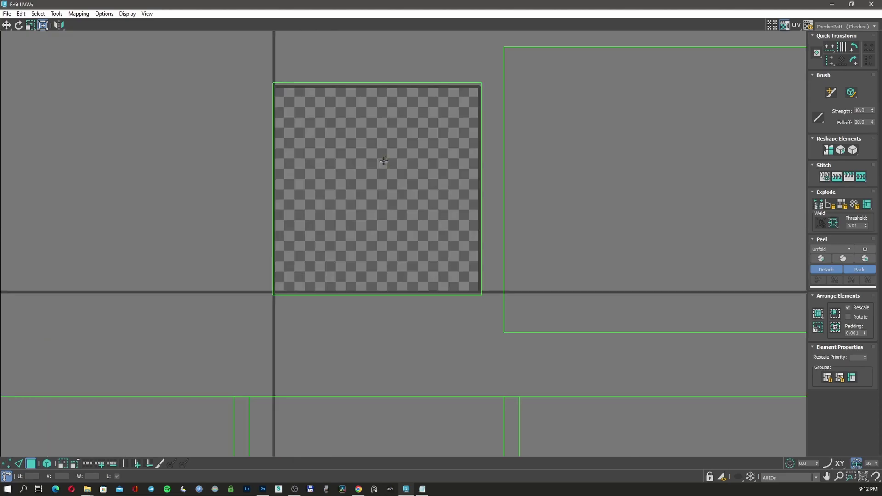
{"action": "left_click", "coordinate": [272, 81]}
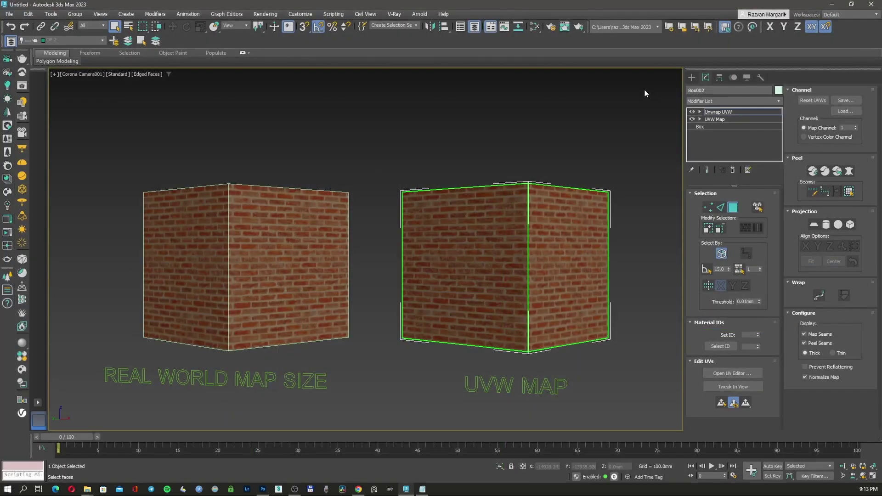
Check the mapping on the front faces of the UVW Map box, then leave the Unwrap UVW modifier.
{"action": "left_click", "coordinate": [532, 243]}
{"action": "left_click", "coordinate": [486, 239]}
{"action": "left_click", "coordinate": [545, 243]}
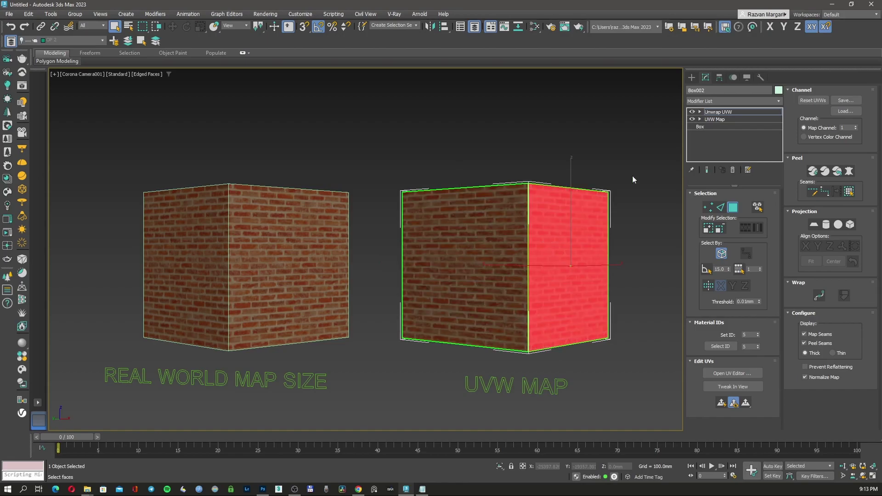
{"action": "left_click", "coordinate": [692, 77]}
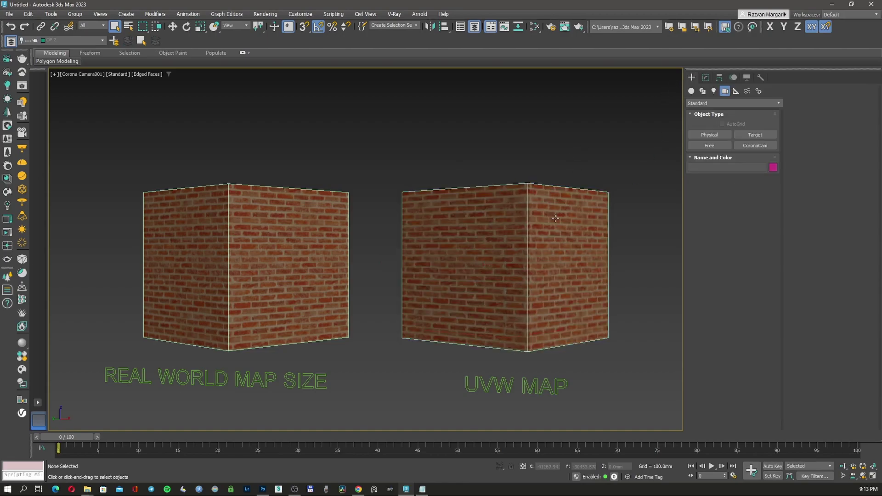
{"action": "left_click", "coordinate": [705, 77]}
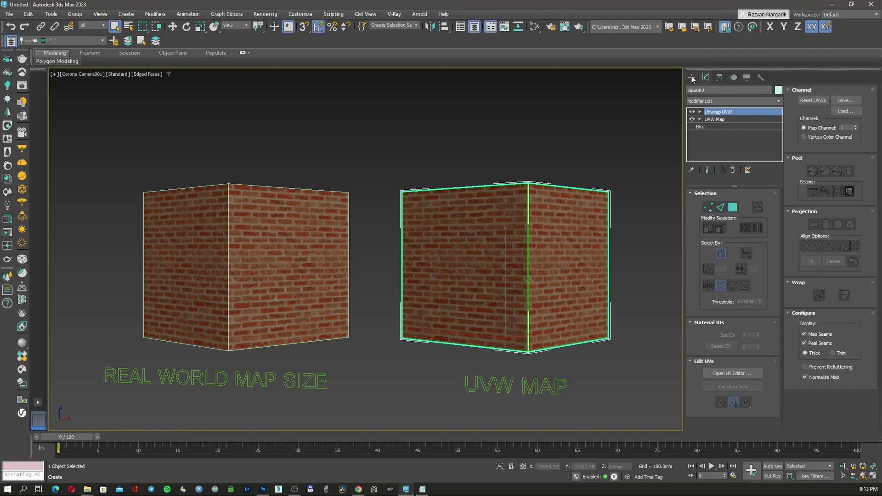
{"action": "left_click", "coordinate": [692, 78]}
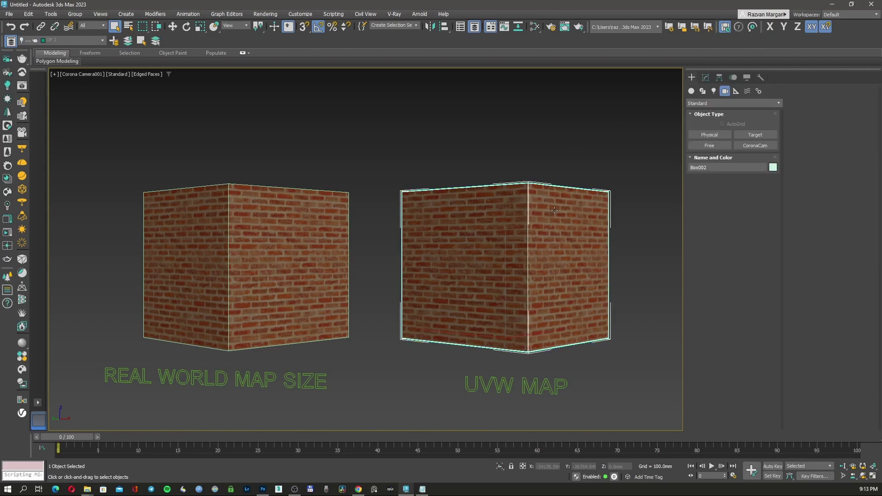
Reopen the Slate Material Editor, shift the Map #2 node slightly and open its U tiling value for editing.
{"action": "key", "text": "m"}
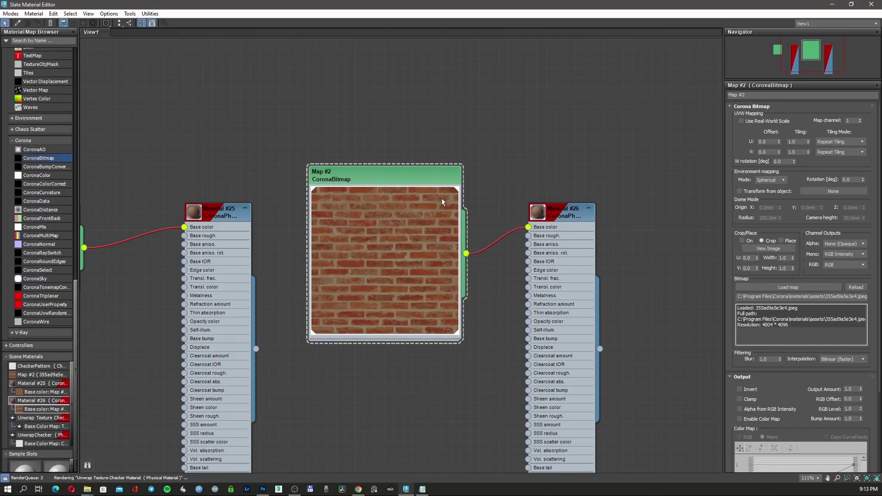
{"action": "left_click_drag", "start_coordinate": [390, 185], "coordinate": [399, 184]}
{"action": "left_click", "coordinate": [797, 141]}
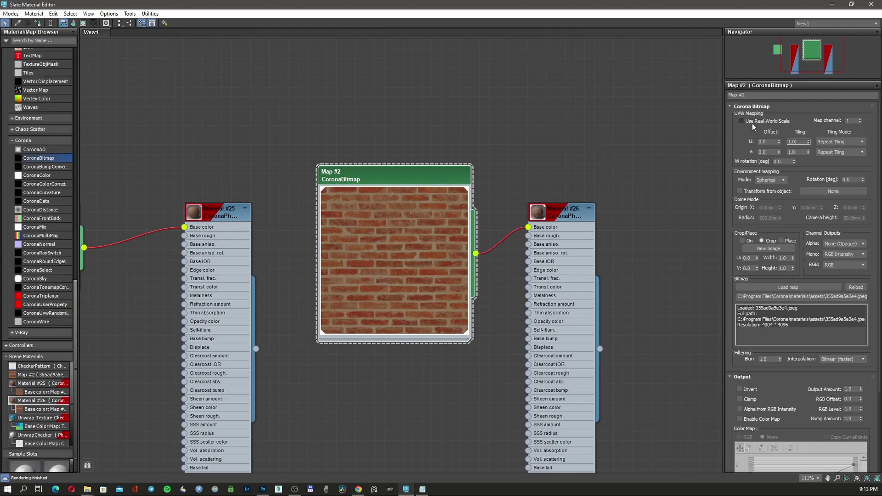
Examine the Map #1 and Map #2 bitmap nodes and their connections to the two brick materials.
{"action": "middle_click_drag", "start_coordinate": [148, 164], "coordinate": [391, 153]}
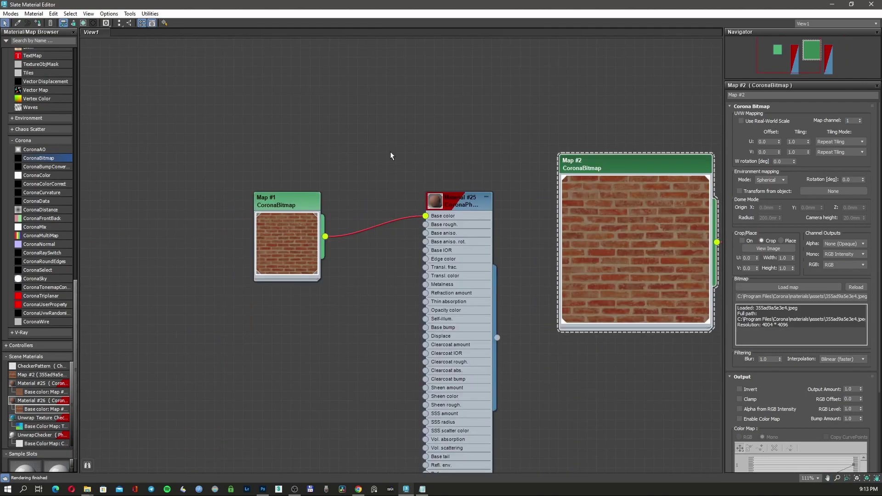
{"action": "scroll", "coordinate": [391, 154], "scroll_direction": "up", "scroll_amount": 1}
{"action": "middle_click_drag", "start_coordinate": [440, 180], "coordinate": [240, 206]}
{"action": "middle_click_drag", "start_coordinate": [479, 159], "coordinate": [374, 148]}
{"action": "left_click", "coordinate": [535, 194]}
{"action": "scroll", "coordinate": [535, 195], "scroll_direction": "down", "scroll_amount": 4}
{"action": "middle_click_drag", "start_coordinate": [376, 189], "coordinate": [419, 186]}
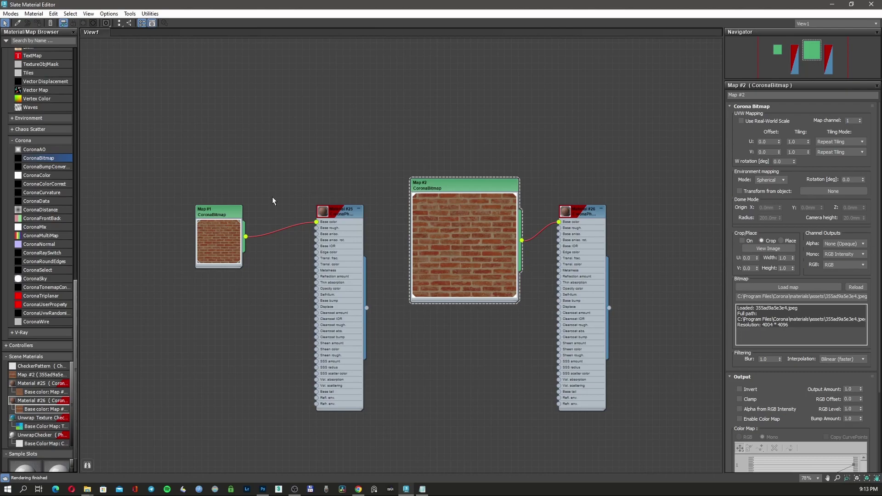
{"action": "scroll", "coordinate": [272, 198], "scroll_direction": "up", "scroll_amount": 1}
{"action": "middle_click_drag", "start_coordinate": [272, 285], "coordinate": [288, 238]}
Add a CoronaBitmap node using 355ad9a5e3e4.jpeg below Map #1 and delete it again.
{"action": "double_click", "coordinate": [244, 169]}
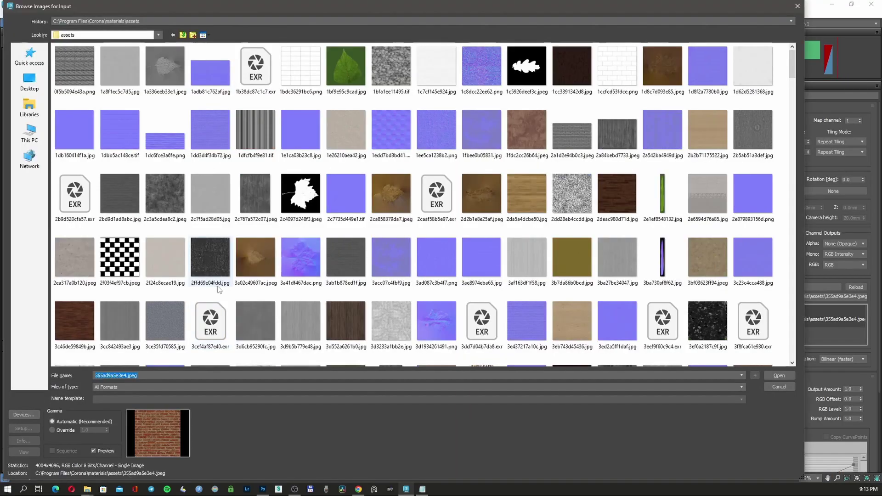
{"action": "scroll", "coordinate": [300, 286], "scroll_direction": "down", "scroll_amount": 10}
{"action": "scroll", "coordinate": [302, 289], "scroll_direction": "down", "scroll_amount": 2}
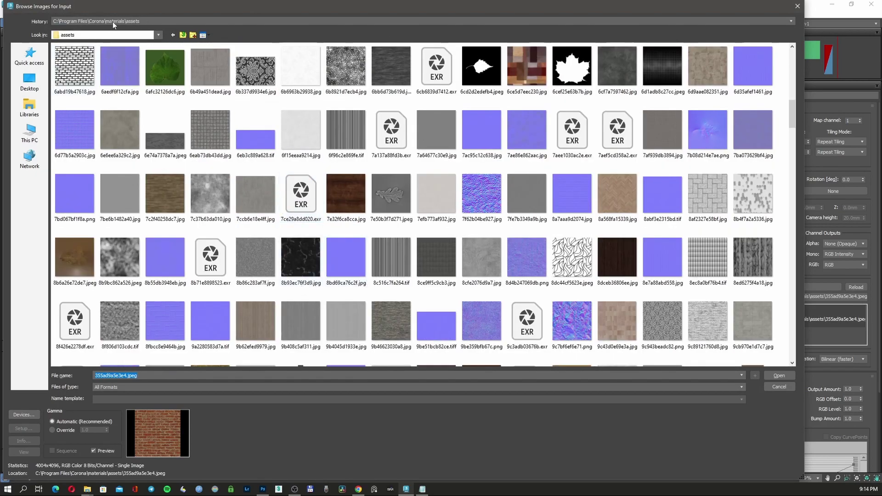
{"action": "scroll", "coordinate": [324, 238], "scroll_direction": "down", "scroll_amount": 5}
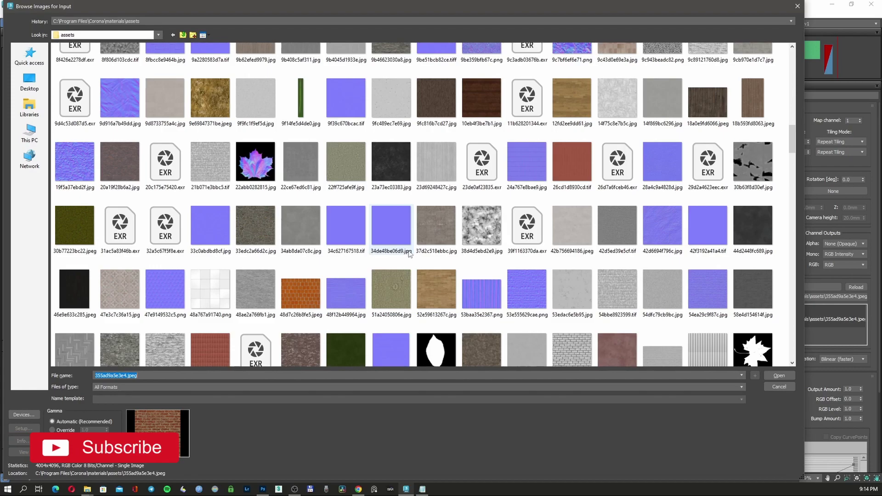
{"action": "scroll", "coordinate": [409, 252], "scroll_direction": "down", "scroll_amount": 3}
{"action": "left_click", "coordinate": [255, 236]}
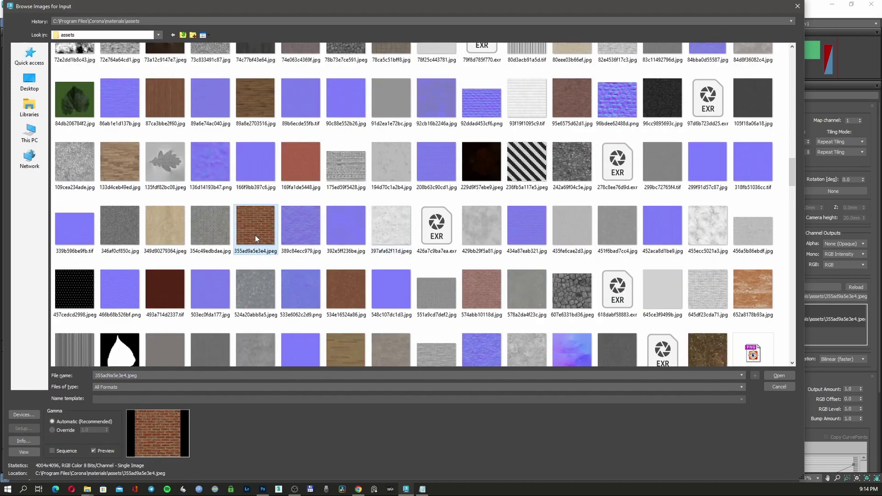
{"action": "left_click", "coordinate": [787, 379]}
{"action": "left_click_drag", "start_coordinate": [220, 322], "coordinate": [331, 447]}
{"action": "left_click_drag", "start_coordinate": [254, 285], "coordinate": [225, 251]}
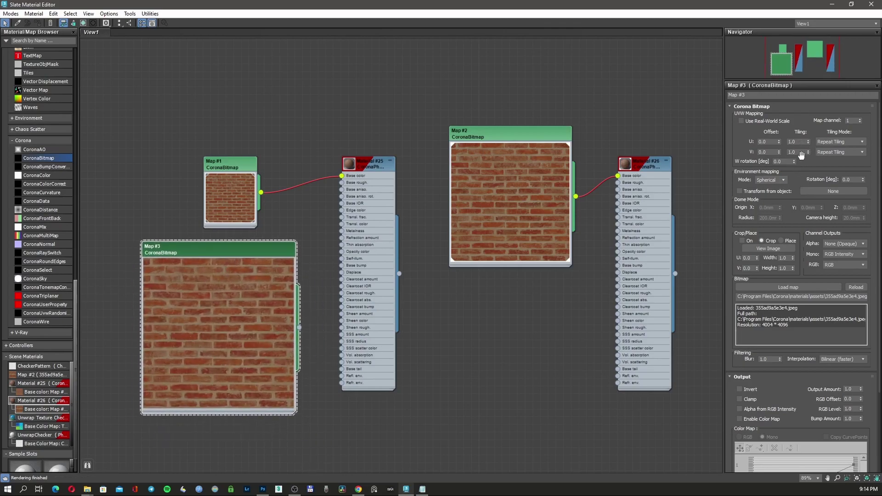
{"action": "key", "text": "Delete"}
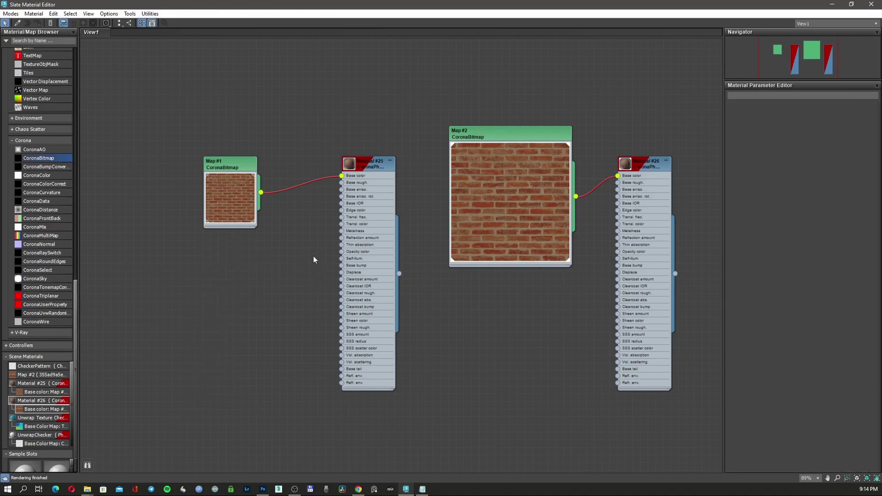
Close the Slate Material Editor and check the scene's display units and system unit scale.
{"action": "left_click", "coordinate": [871, 4]}
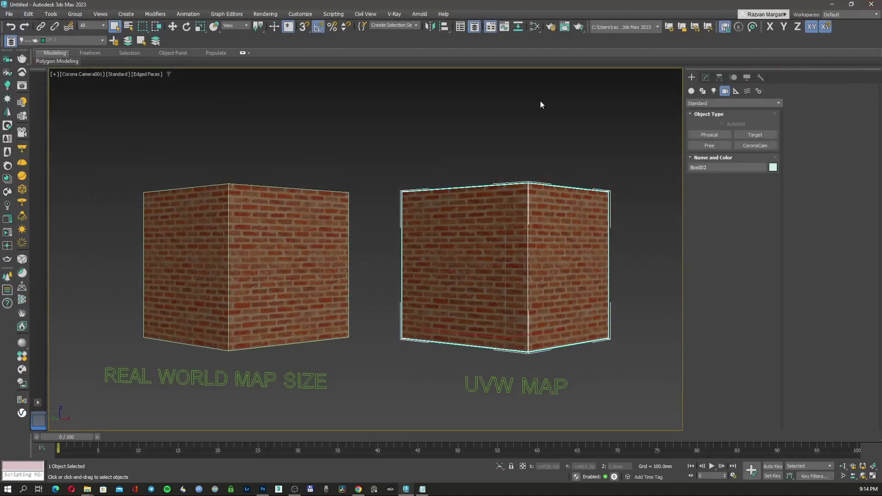
{"action": "left_click", "coordinate": [300, 14]}
{"action": "left_click", "coordinate": [305, 150]}
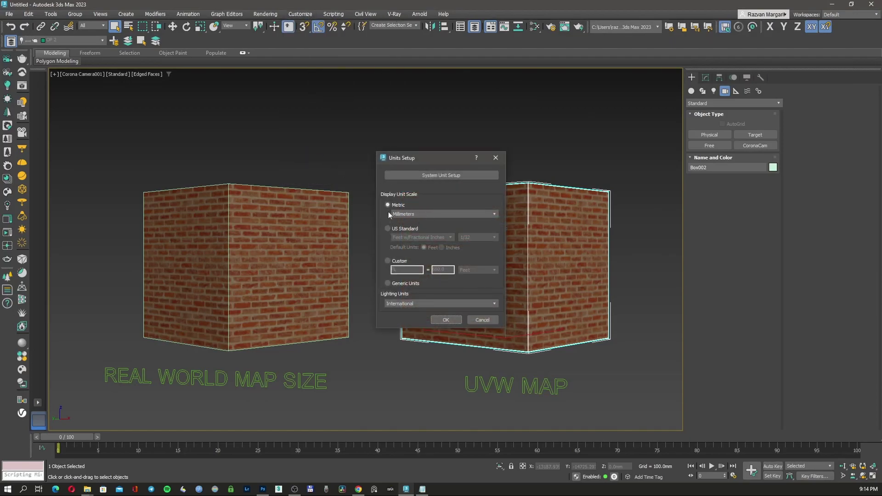
{"action": "left_click", "coordinate": [478, 176]}
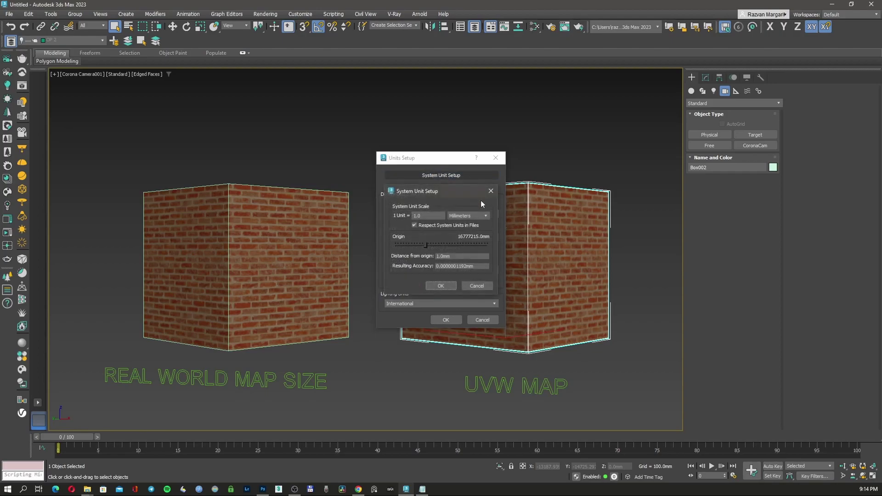
{"action": "left_click", "coordinate": [447, 288]}
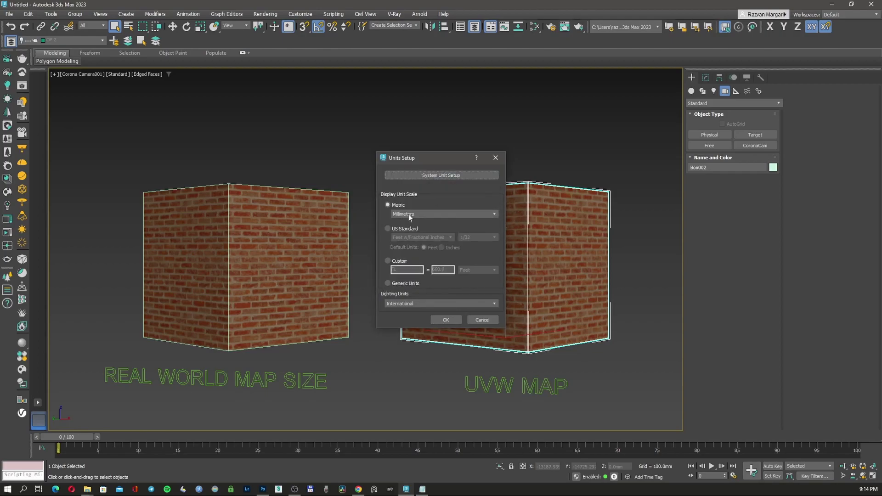
{"action": "left_click", "coordinate": [446, 321]}
Select the real-world map size box, reopen the Slate Material Editor and review the Map #1 bitmap parameters.
{"action": "left_click", "coordinate": [274, 242]}
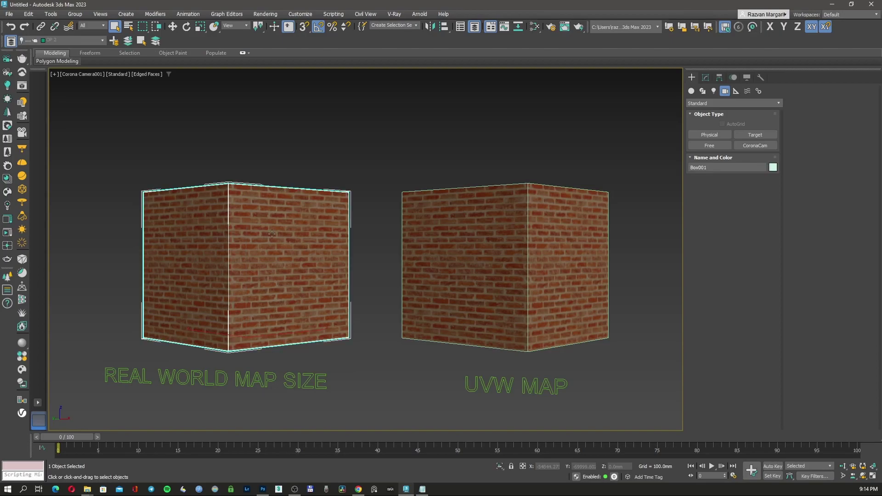
{"action": "key", "text": "m"}
{"action": "mouse_move", "coordinate": [229, 184]}
{"action": "left_mouse_down"}
{"action": "mouse_move", "coordinate": [211, 190]}
{"action": "mouse_move", "coordinate": [218, 170]}
{"action": "left_mouse_up"}
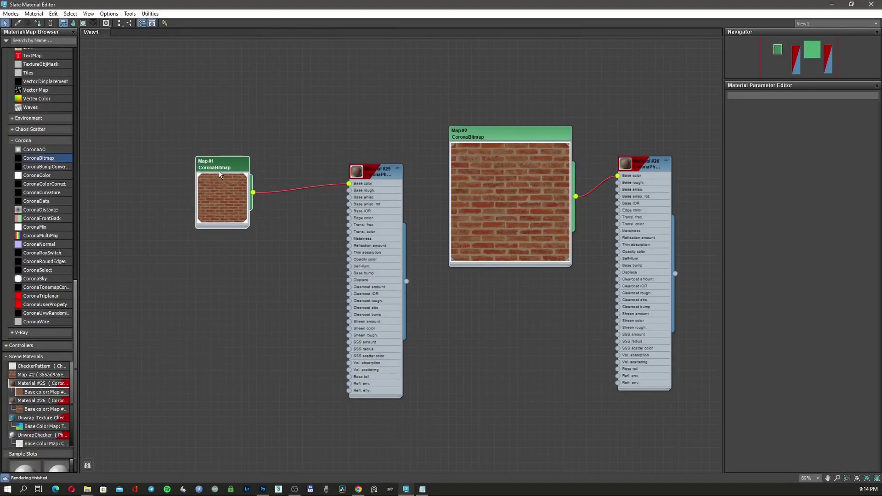
{"action": "double_click", "coordinate": [224, 180]}
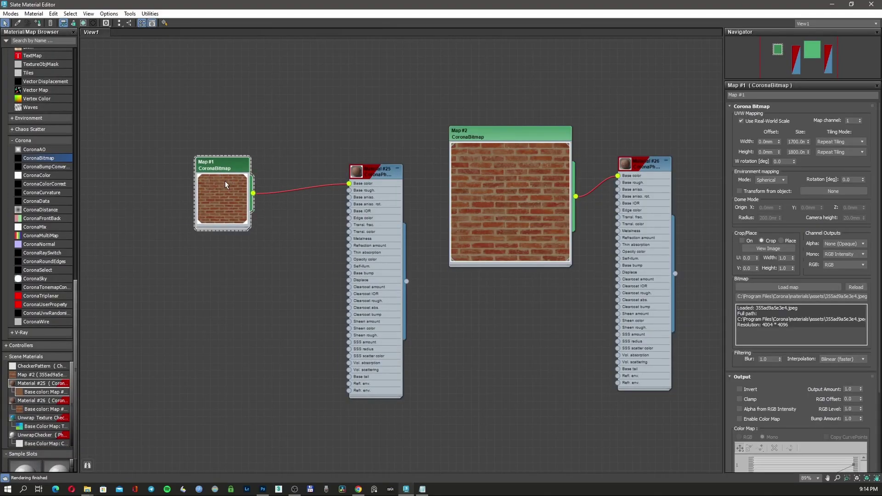
Enable real-world scale on the Map #2 CoronaBitmap and set its size to 1700 mm wide and 1800 mm high.
{"action": "double_click", "coordinate": [495, 132]}
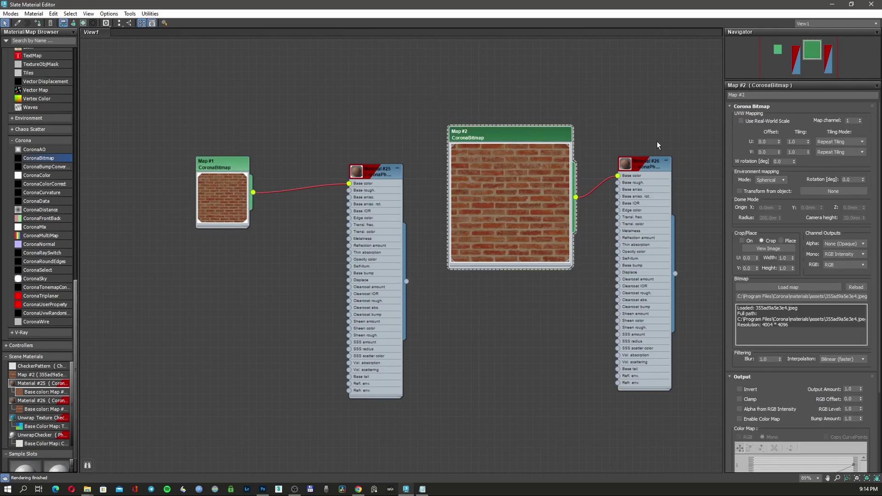
{"action": "left_click", "coordinate": [741, 121]}
{"action": "left_click_drag", "start_coordinate": [510, 137], "coordinate": [494, 137]}
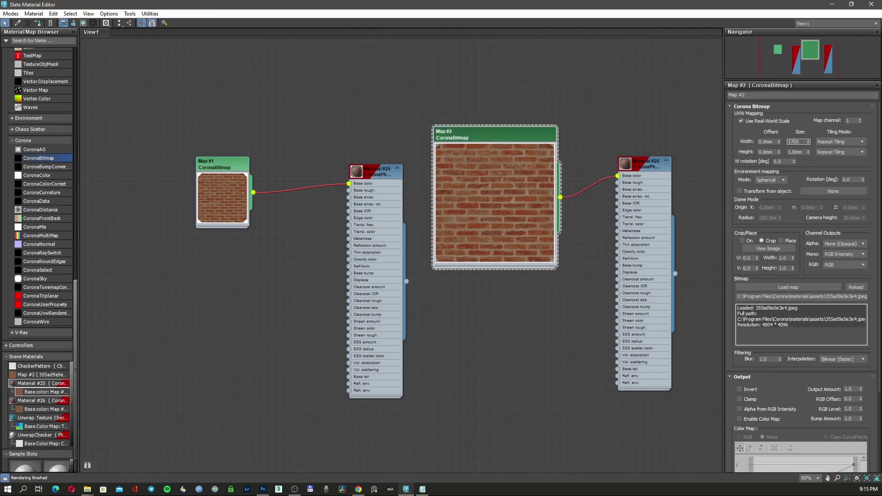
{"action": "key", "text": "Tab"}
{"action": "type", "text": "1800"}
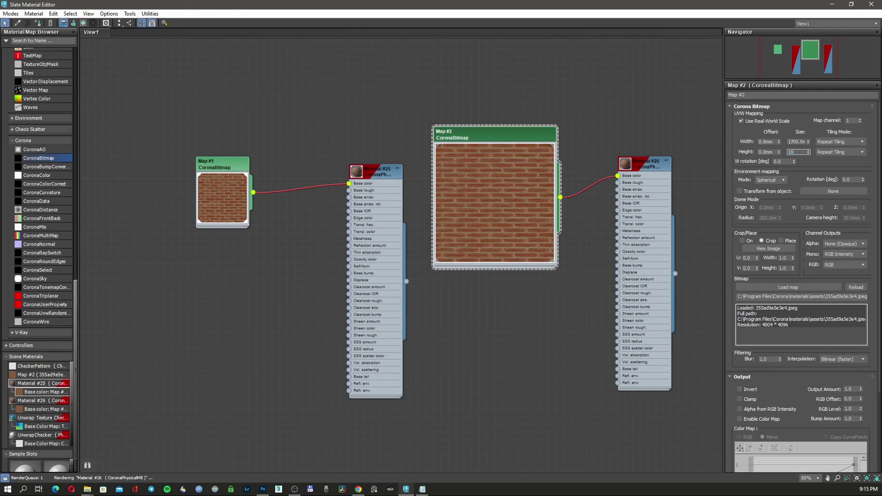
{"action": "key", "text": "Return"}
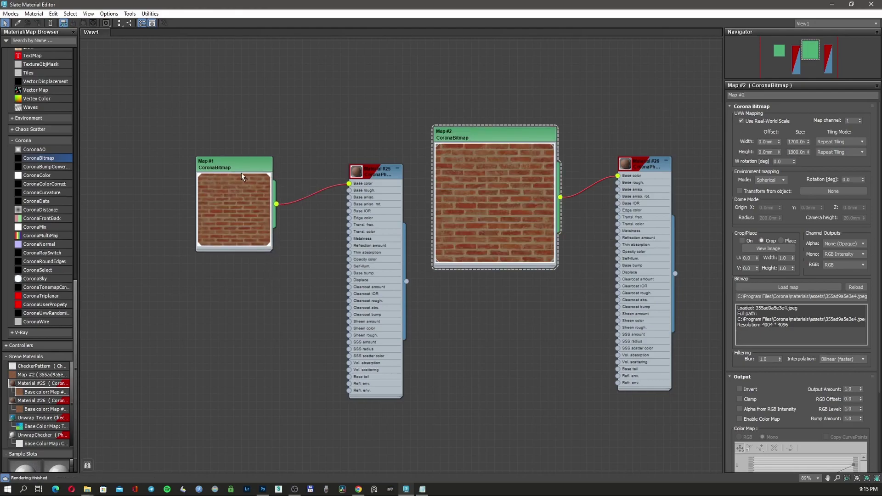
Open the Material #26 parameters and restore the Slate Material Editor to a smaller window beside the viewport.
{"action": "left_click_drag", "start_coordinate": [241, 173], "coordinate": [230, 150]}
{"action": "mouse_move", "coordinate": [767, 2]}
{"action": "left_mouse_down"}
{"action": "mouse_move", "coordinate": [777, 17]}
{"action": "mouse_move", "coordinate": [772, 0]}
{"action": "left_mouse_up"}
{"action": "double_click", "coordinate": [641, 166]}
{"action": "left_click", "coordinate": [643, 166]}
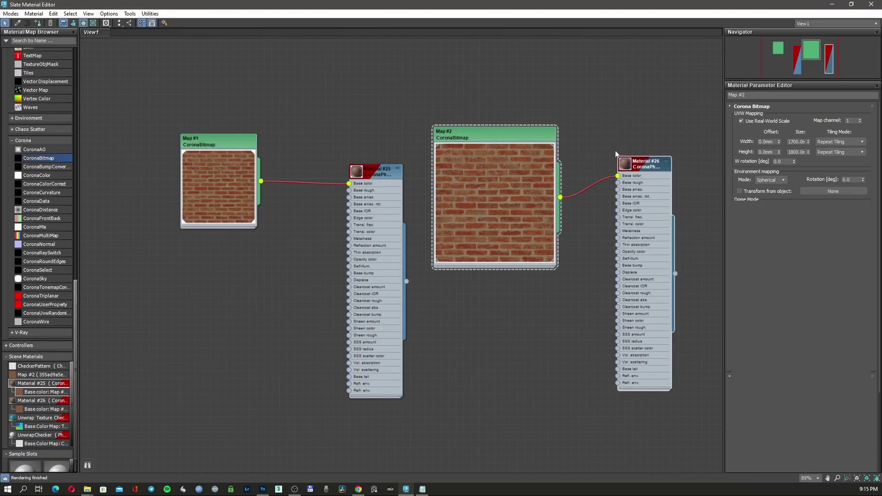
{"action": "double_click", "coordinate": [698, 12]}
Delete the Unwrap UVW modifier from the UVW Map box.
{"action": "left_click", "coordinate": [705, 78]}
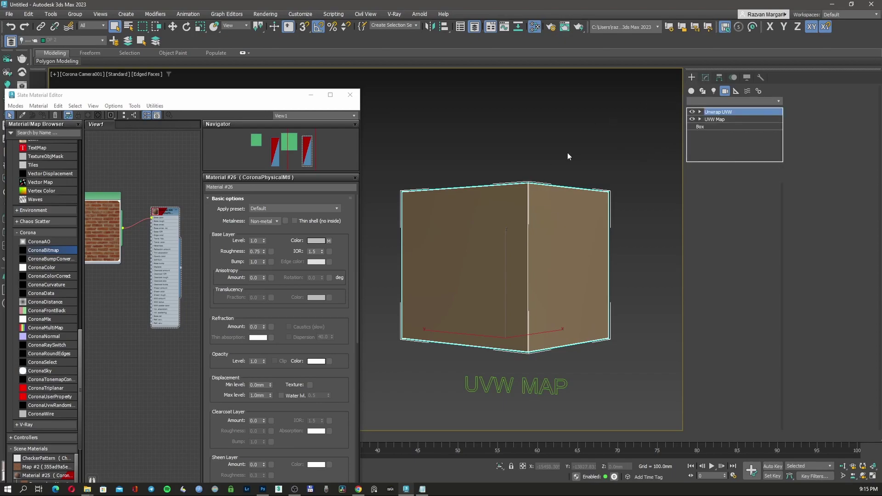
{"action": "left_click", "coordinate": [580, 153]}
{"action": "left_click", "coordinate": [561, 217]}
{"action": "right_click", "coordinate": [734, 114]}
{"action": "left_click", "coordinate": [755, 127]}
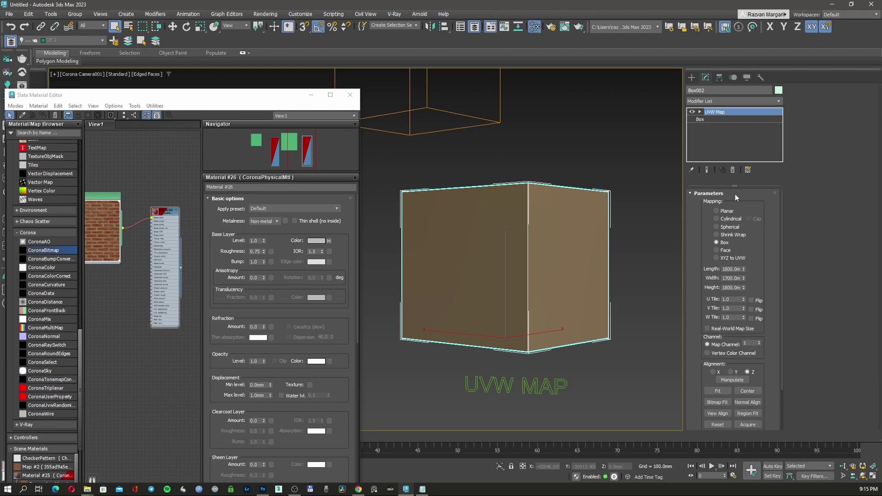
Turn on real-world map size in the UVW Map modifier of the box.
{"action": "left_click", "coordinate": [707, 329]}
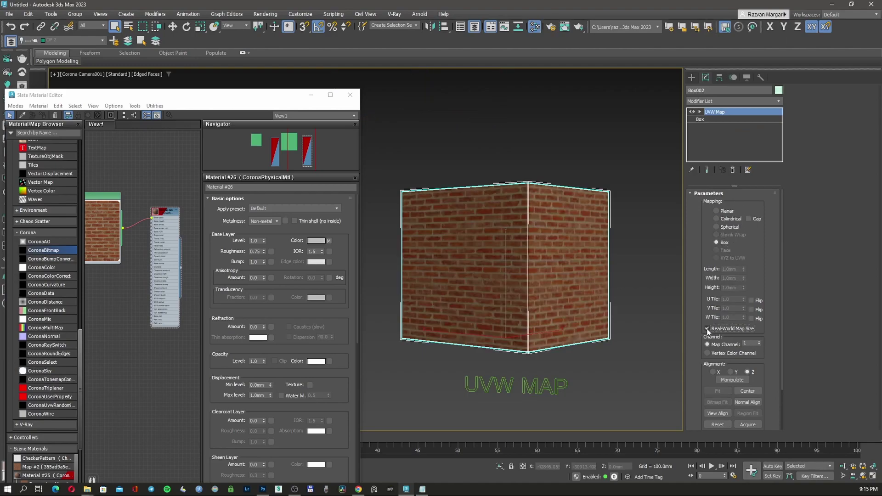
{"action": "middle_click_drag", "start_coordinate": [172, 246], "coordinate": [256, 252]}
{"action": "scroll", "coordinate": [142, 219], "scroll_direction": "up", "scroll_amount": 2}
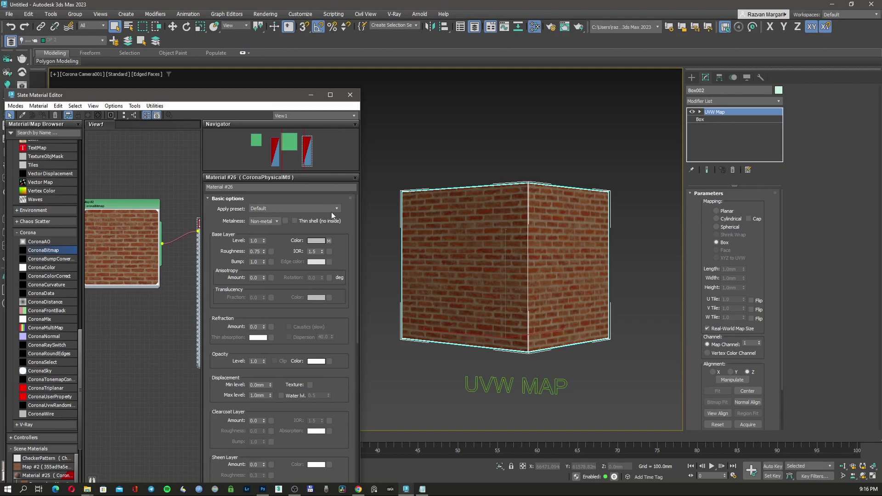
Leave the camera view and create a sphere with a radius of about 2288 mm beside the UVW Map box.
{"action": "left_click", "coordinate": [691, 77]}
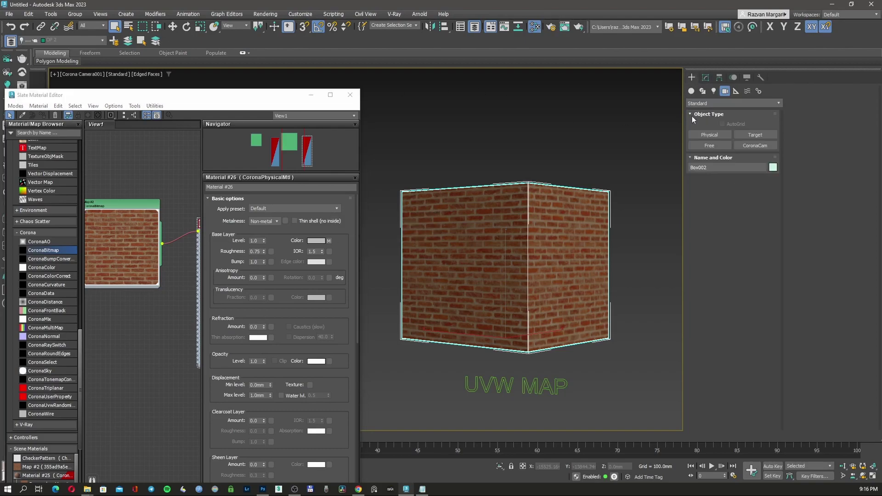
{"action": "key", "text": "t"}
{"action": "scroll", "coordinate": [536, 230], "scroll_direction": "down", "scroll_amount": 8}
{"action": "middle_click_drag", "start_coordinate": [536, 230], "coordinate": [715, 116], "text": "alt"}
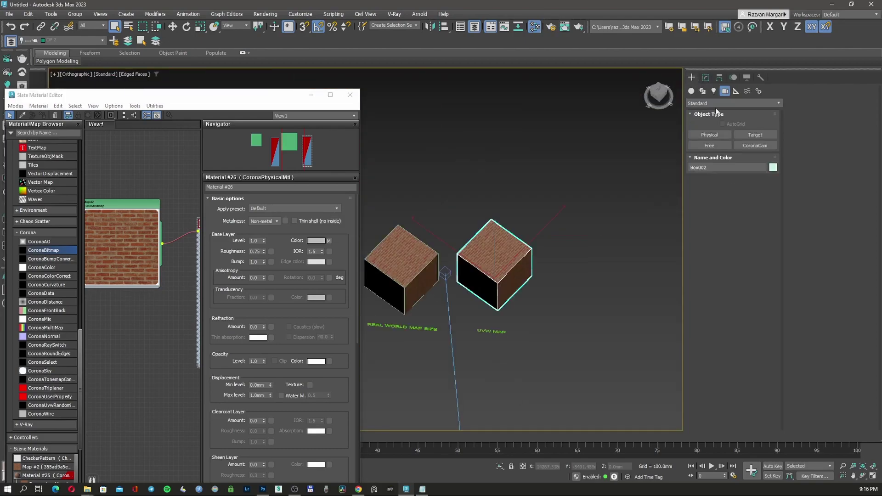
{"action": "left_click", "coordinate": [692, 90]}
{"action": "left_click", "coordinate": [709, 135]}
{"action": "left_click", "coordinate": [615, 182]}
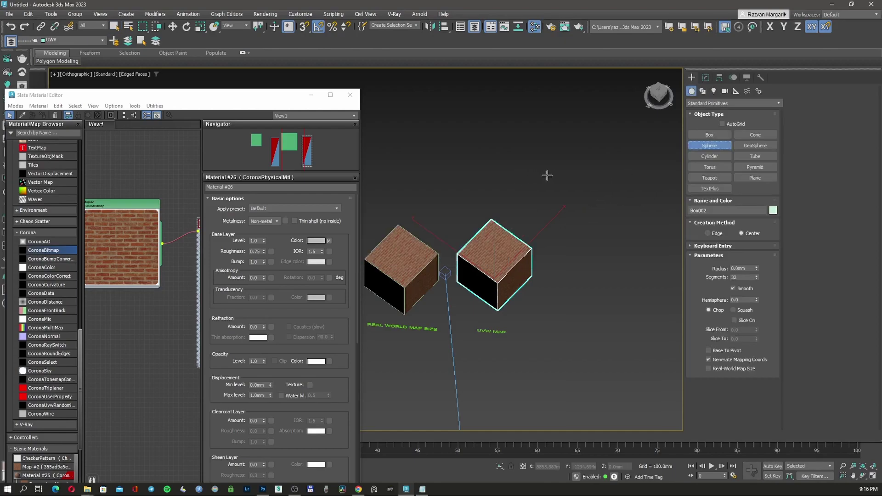
{"action": "left_click_drag", "start_coordinate": [553, 174], "coordinate": [610, 190]}
{"action": "scroll", "coordinate": [565, 175], "scroll_direction": "up", "scroll_amount": 3}
{"action": "middle_click_drag", "start_coordinate": [570, 198], "coordinate": [561, 227], "text": "alt"}
{"action": "scroll", "coordinate": [562, 211], "scroll_direction": "up", "scroll_amount": 3}
{"action": "right_click", "coordinate": [562, 209]}
{"action": "scroll", "coordinate": [570, 216], "scroll_direction": "down", "scroll_amount": 3}
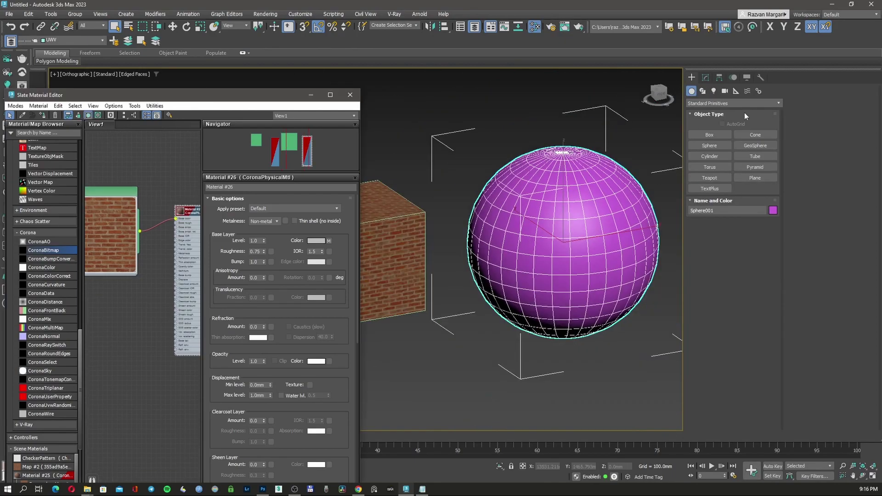
Show the new sphere's parameters and assign Material #26 to it.
{"action": "left_click", "coordinate": [706, 78]}
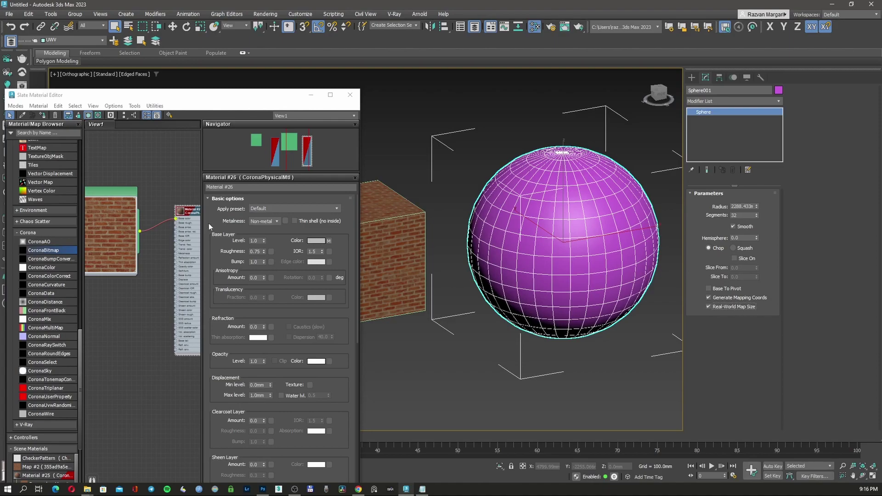
{"action": "left_click", "coordinate": [44, 115]}
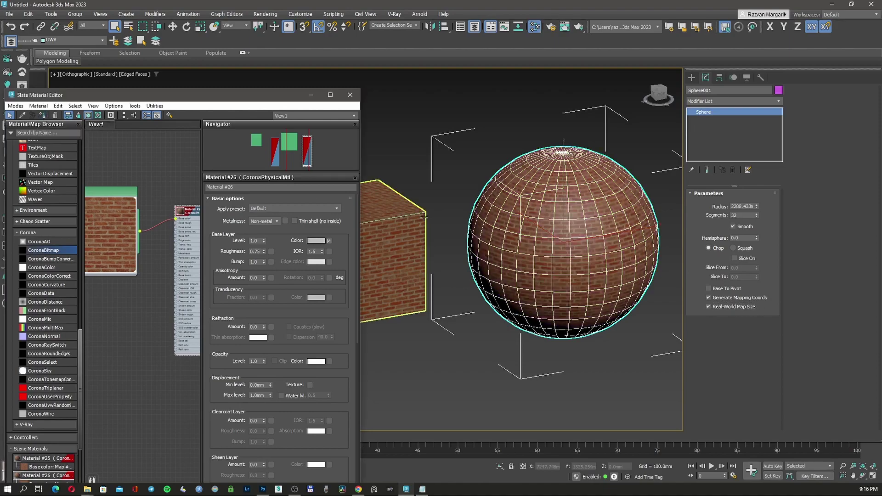
{"action": "scroll", "coordinate": [574, 239], "scroll_direction": "up", "scroll_amount": 4}
Compare the brick scale on the UVW Map box with that on the sphere.
{"action": "right_click", "coordinate": [574, 239]}
{"action": "left_click", "coordinate": [598, 243]}
{"action": "scroll", "coordinate": [592, 243], "scroll_direction": "down", "scroll_amount": 5}
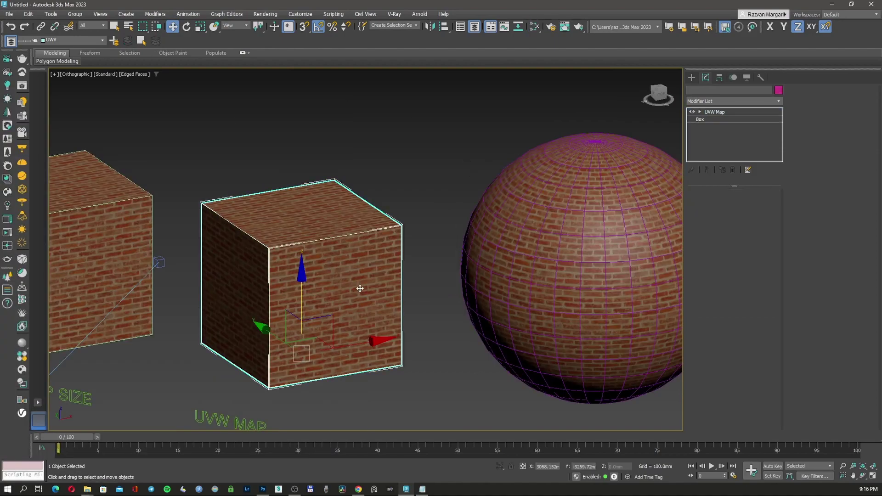
{"action": "middle_click_drag", "start_coordinate": [360, 289], "coordinate": [349, 264], "text": "alt"}
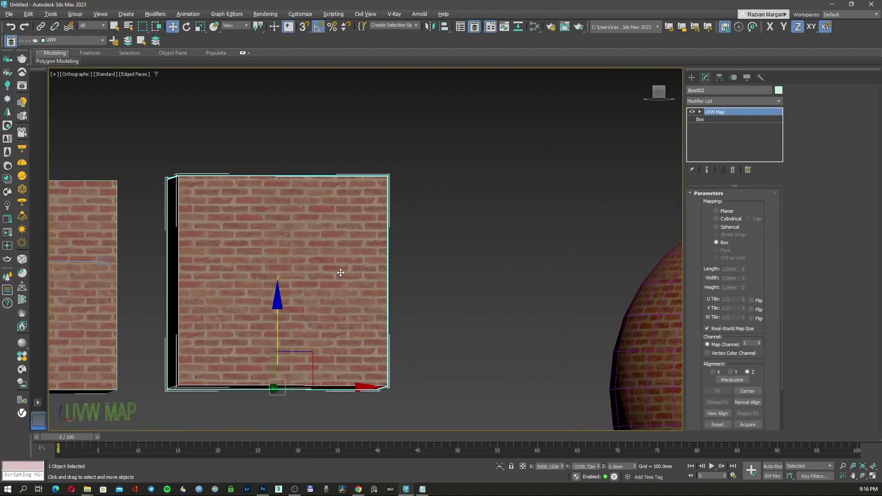
{"action": "scroll", "coordinate": [539, 299], "scroll_direction": "down", "scroll_amount": 2}
{"action": "scroll", "coordinate": [540, 300], "scroll_direction": "up", "scroll_amount": 5}
{"action": "scroll", "coordinate": [487, 269], "scroll_direction": "down", "scroll_amount": 5}
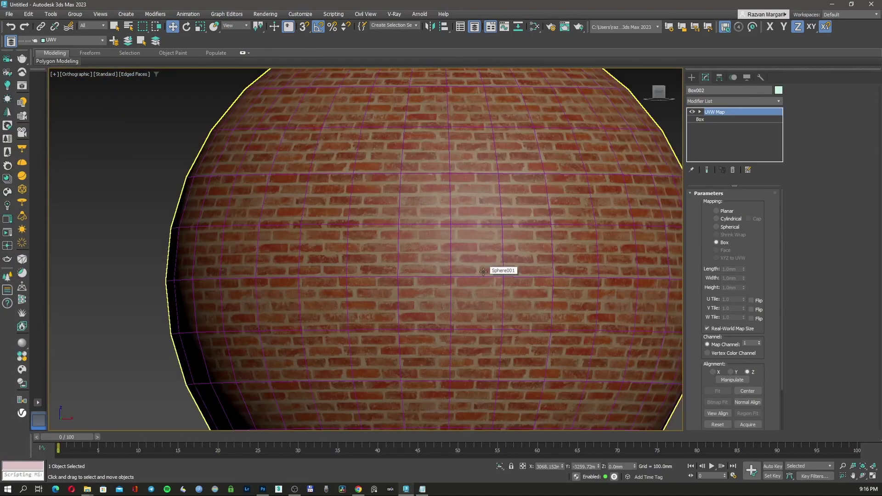
{"action": "scroll", "coordinate": [484, 271], "scroll_direction": "up", "scroll_amount": 2}
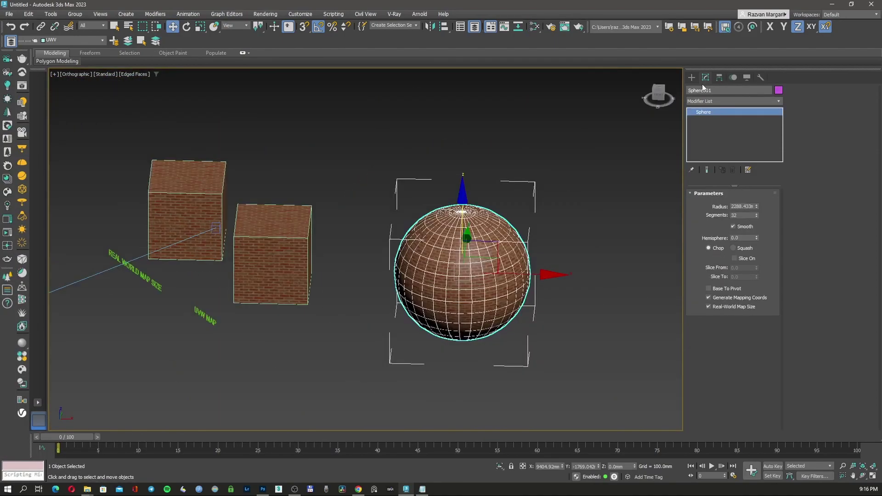
Create a torus with radii of about 3048 mm and 1295 mm and move it behind the sphere.
{"action": "left_click", "coordinate": [691, 77]}
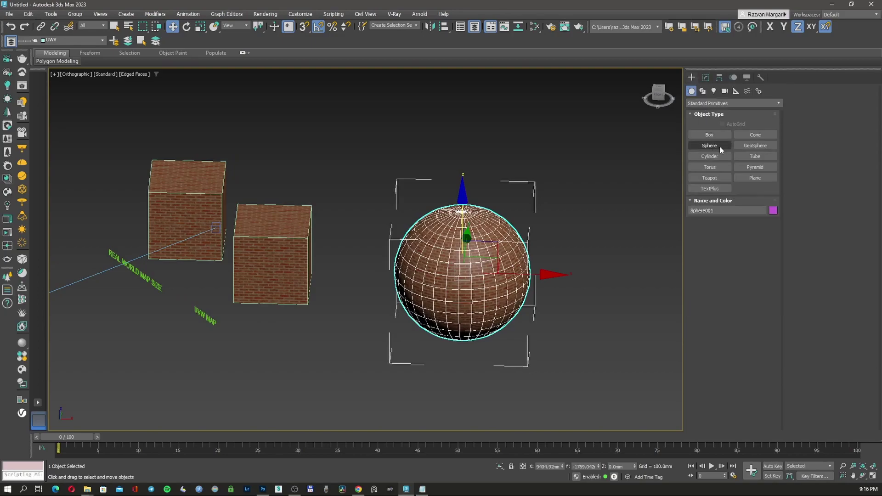
{"action": "left_click", "coordinate": [709, 158]}
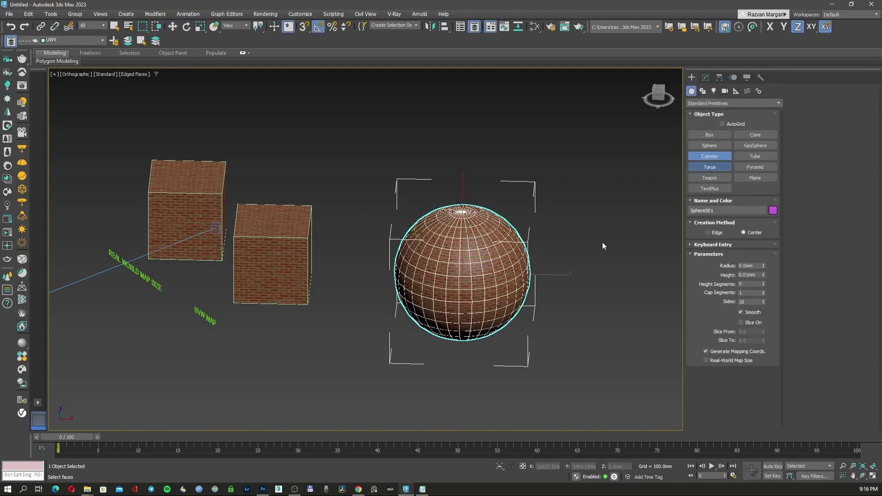
{"action": "left_click", "coordinate": [710, 167]}
{"action": "left_click_drag", "start_coordinate": [357, 189], "coordinate": [384, 170]}
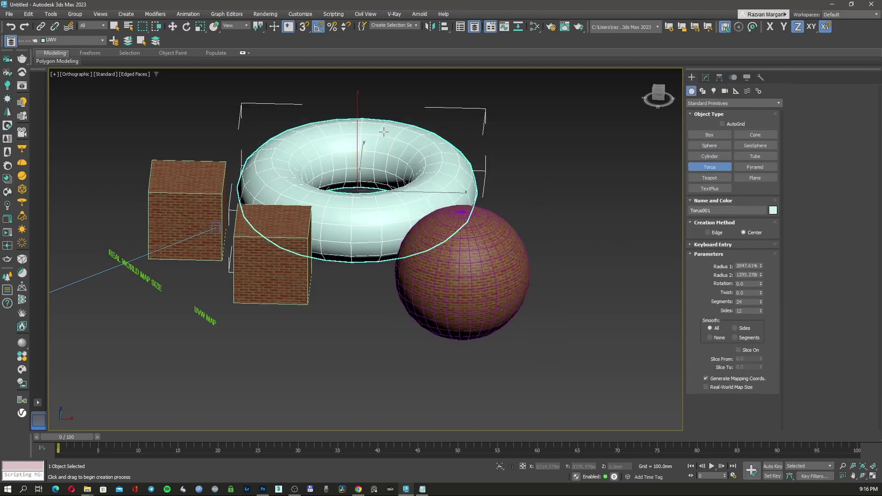
{"action": "key", "text": "w"}
{"action": "middle_click_drag", "start_coordinate": [348, 220], "coordinate": [367, 225]}
{"action": "left_click_drag", "start_coordinate": [391, 181], "coordinate": [440, 155]}
{"action": "middle_click_drag", "start_coordinate": [348, 213], "coordinate": [353, 223]}
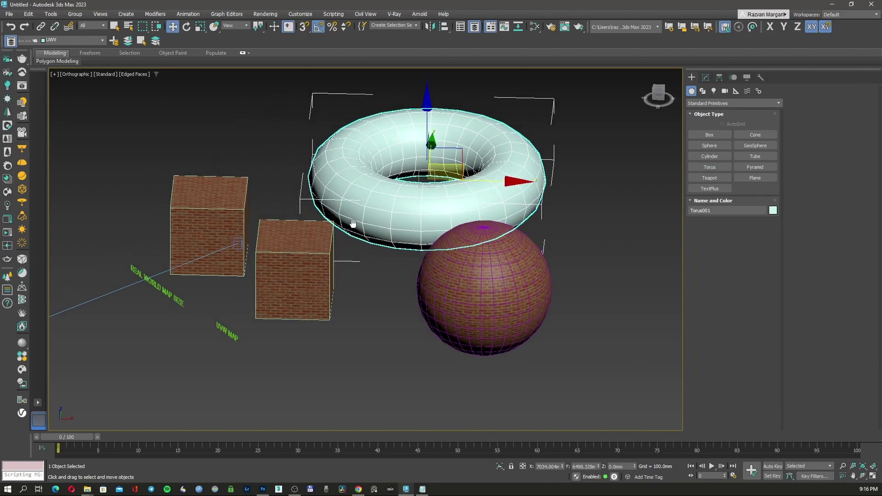
Assign Material #26 to the torus and view it beside the sphere and boxes.
{"action": "key", "text": "m"}
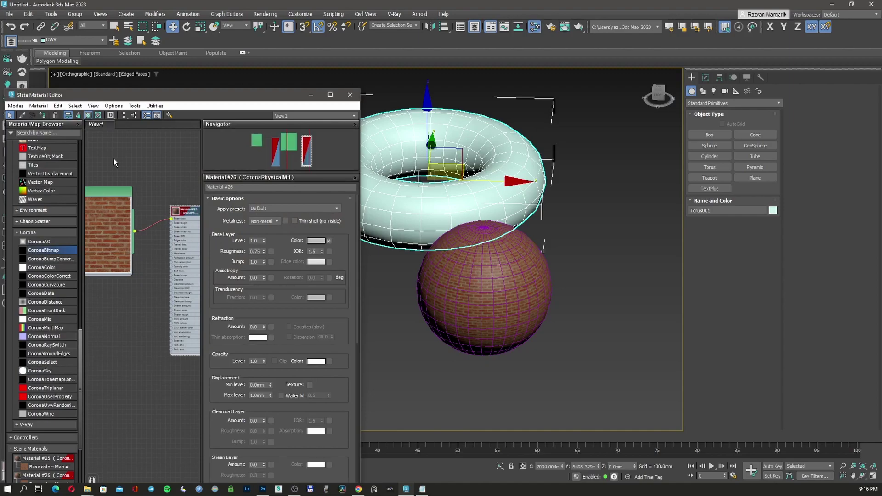
{"action": "left_click", "coordinate": [43, 116]}
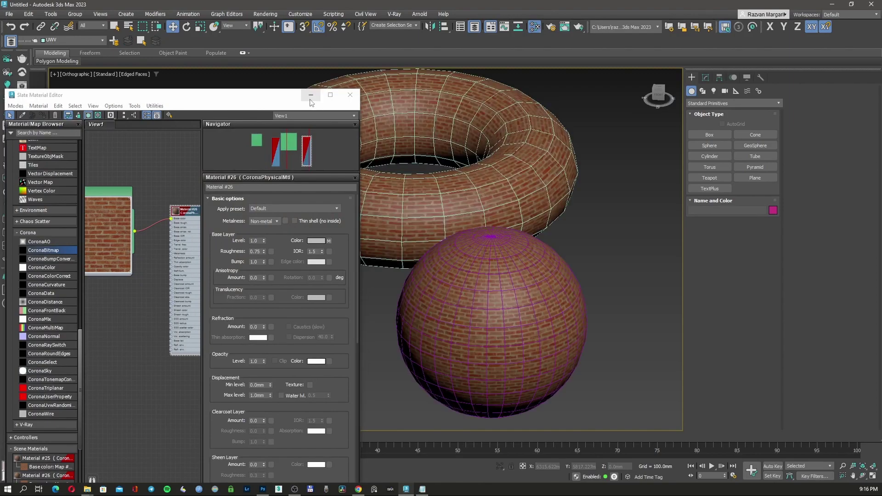
{"action": "left_click", "coordinate": [350, 95]}
{"action": "middle_click_drag", "start_coordinate": [405, 155], "coordinate": [416, 198]}
{"action": "middle_click_drag", "start_coordinate": [415, 198], "coordinate": [414, 248], "text": "alt"}
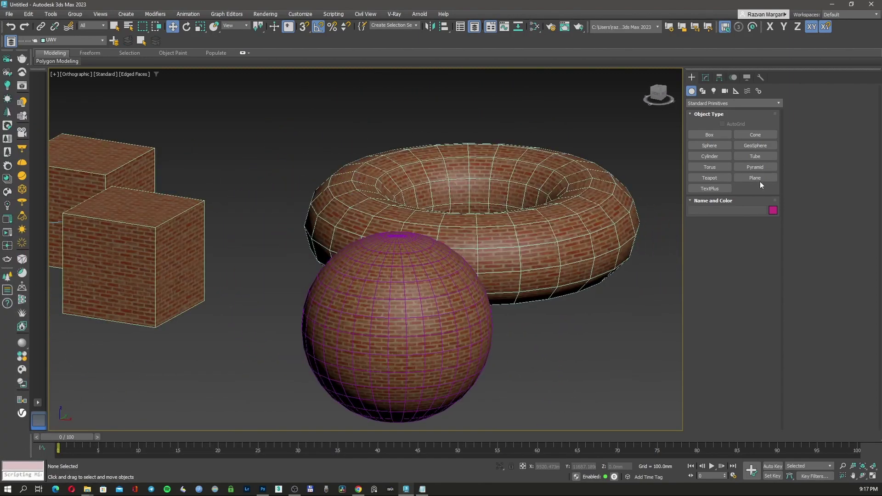
Create a teapot with a radius of about 3028 mm beside the sphere and show its parameters.
{"action": "left_click", "coordinate": [710, 180]}
{"action": "middle_click_drag", "start_coordinate": [632, 220], "coordinate": [432, 225]}
{"action": "scroll", "coordinate": [432, 225], "scroll_direction": "down", "scroll_amount": 3}
{"action": "right_click", "coordinate": [516, 253]}
{"action": "left_click_drag", "start_coordinate": [475, 265], "coordinate": [517, 316]}
{"action": "middle_click_drag", "start_coordinate": [517, 316], "coordinate": [472, 307]}
{"action": "middle_click_drag", "start_coordinate": [472, 307], "coordinate": [512, 290], "text": "alt"}
{"action": "left_click", "coordinate": [706, 77]}
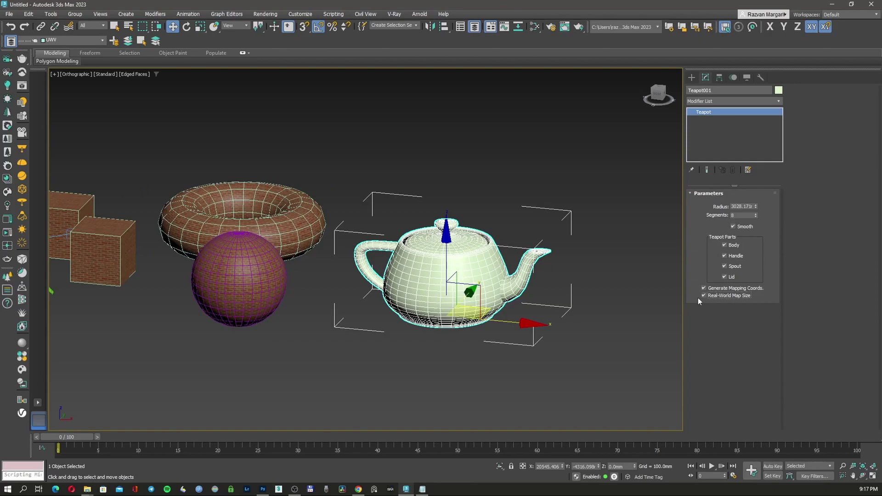
Assign Material #26 to the teapot.
{"action": "scroll", "coordinate": [564, 278], "scroll_direction": "up", "scroll_amount": 6}
{"action": "key", "text": "m"}
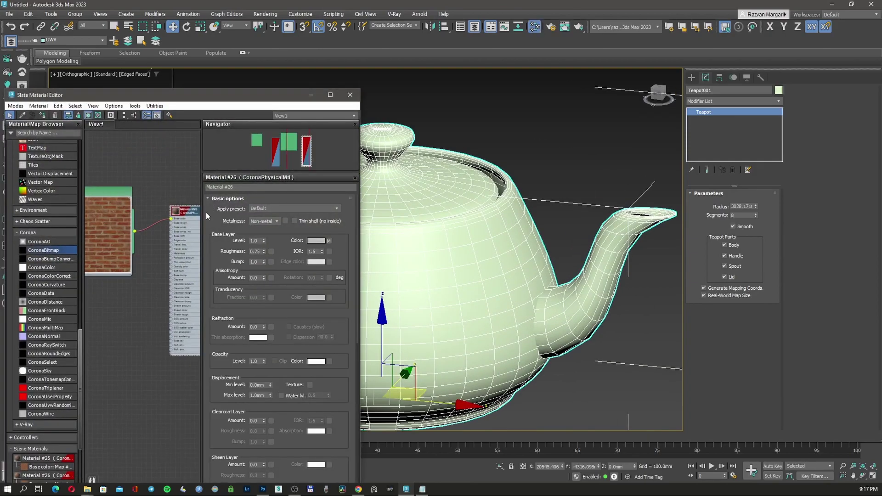
{"action": "left_click", "coordinate": [43, 115]}
{"action": "left_click", "coordinate": [350, 94]}
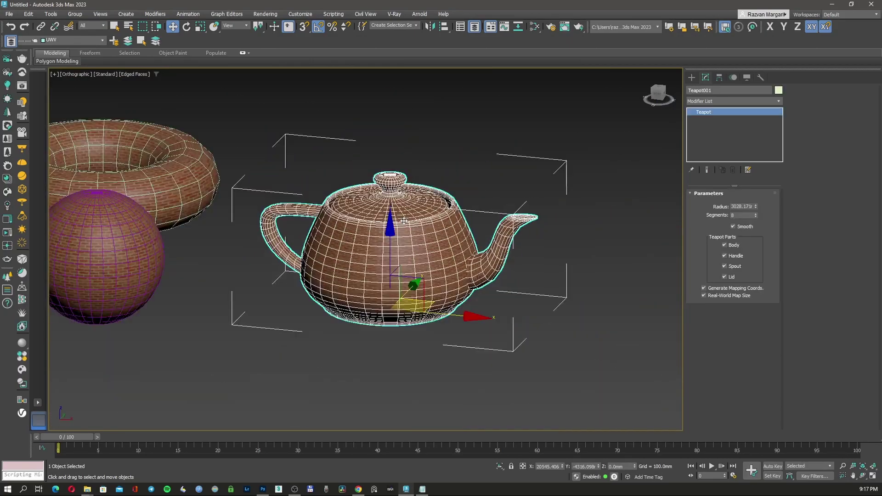
Compare the brick scale on the teapot with that on the boxes, torus and sphere.
{"action": "scroll", "coordinate": [404, 221], "scroll_direction": "up", "scroll_amount": 3}
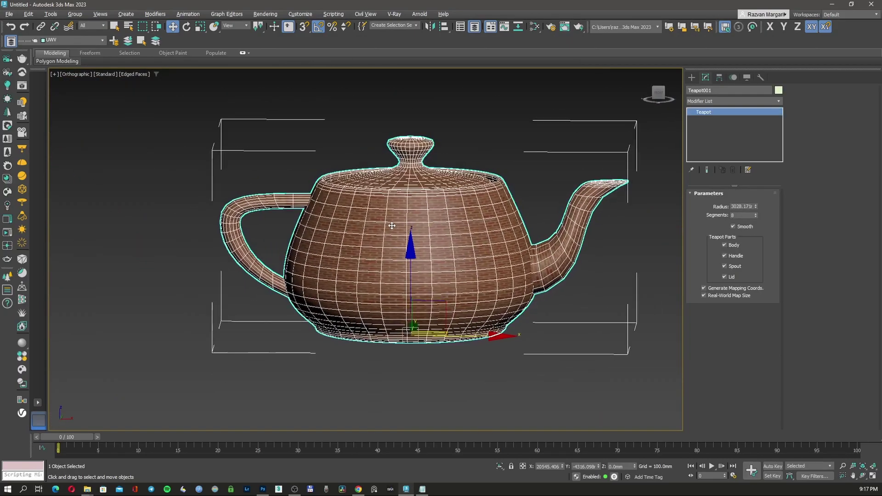
{"action": "scroll", "coordinate": [396, 202], "scroll_direction": "down", "scroll_amount": 6}
{"action": "scroll", "coordinate": [195, 245], "scroll_direction": "up", "scroll_amount": 6}
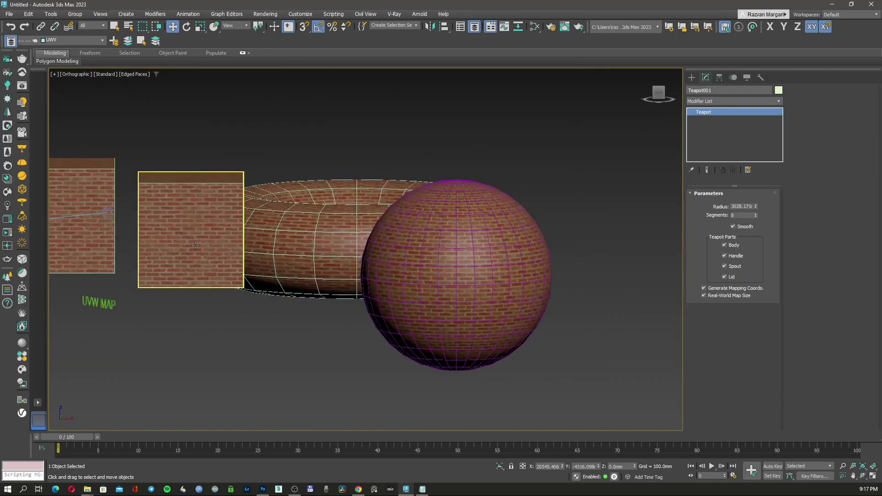
{"action": "scroll", "coordinate": [195, 244], "scroll_direction": "down", "scroll_amount": 3}
{"action": "scroll", "coordinate": [590, 216], "scroll_direction": "up", "scroll_amount": 5}
{"action": "scroll", "coordinate": [433, 199], "scroll_direction": "down", "scroll_amount": 4}
{"action": "middle_click_drag", "start_coordinate": [455, 230], "coordinate": [432, 244], "text": "alt"}
{"action": "scroll", "coordinate": [567, 222], "scroll_direction": "up", "scroll_amount": 4}
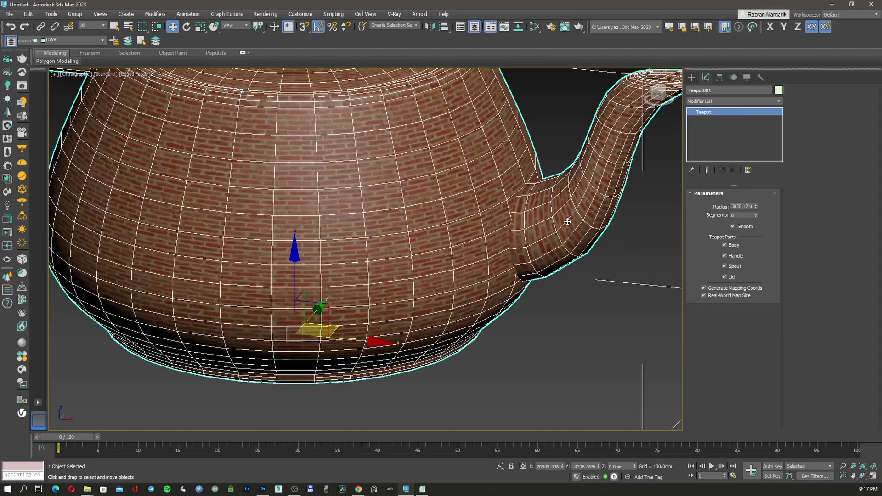
Examine the brick texture on the teapot's spout, lid and handle.
{"action": "scroll", "coordinate": [568, 222], "scroll_direction": "up", "scroll_amount": 3}
{"action": "middle_click_drag", "start_coordinate": [565, 218], "coordinate": [427, 279]}
{"action": "scroll", "coordinate": [427, 230], "scroll_direction": "down", "scroll_amount": 2}
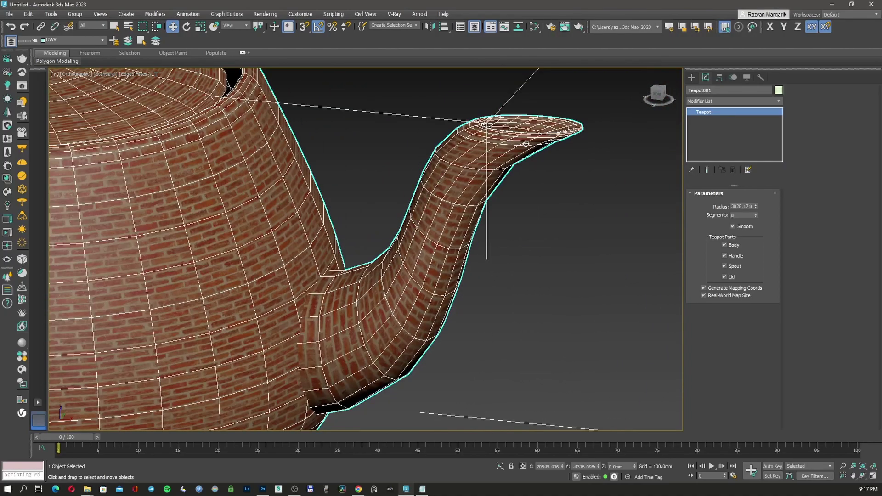
{"action": "scroll", "coordinate": [343, 334], "scroll_direction": "down", "scroll_amount": 2}
{"action": "middle_click_drag", "start_coordinate": [287, 199], "coordinate": [445, 257]}
{"action": "middle_click_drag", "start_coordinate": [303, 233], "coordinate": [305, 260], "text": "alt"}
{"action": "scroll", "coordinate": [340, 297], "scroll_direction": "up", "scroll_amount": 5}
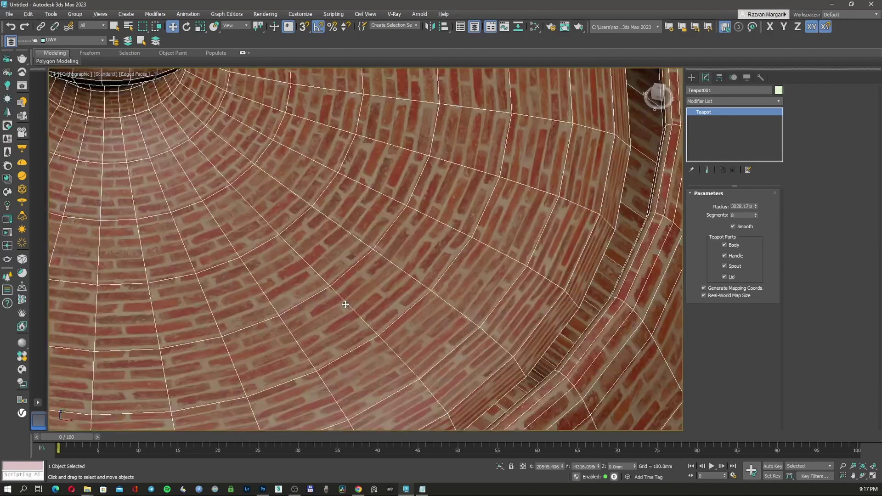
{"action": "scroll", "coordinate": [362, 275], "scroll_direction": "down", "scroll_amount": 10}
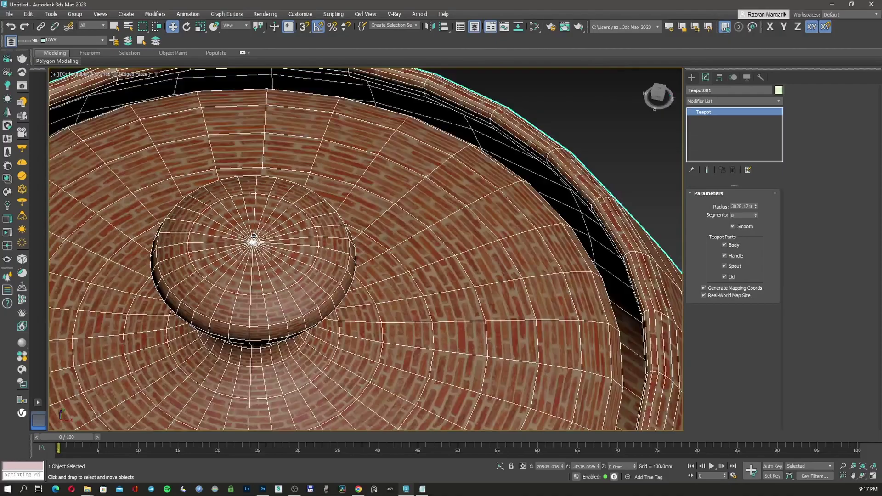
{"action": "scroll", "coordinate": [310, 230], "scroll_direction": "down", "scroll_amount": 1}
{"action": "scroll", "coordinate": [152, 294], "scroll_direction": "up", "scroll_amount": 6}
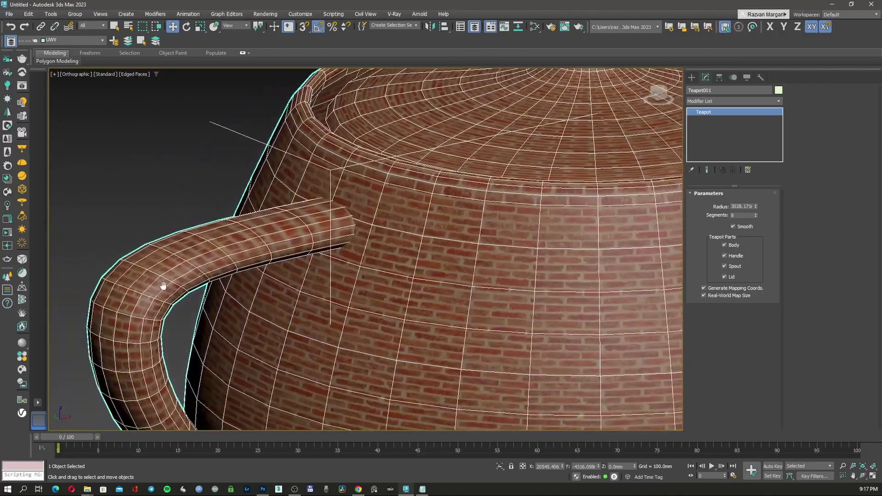
{"action": "scroll", "coordinate": [205, 281], "scroll_direction": "down", "scroll_amount": 8}
Select the swept star-profile line and delete its UVW Map modifier.
{"action": "scroll", "coordinate": [205, 281], "scroll_direction": "down", "scroll_amount": 5}
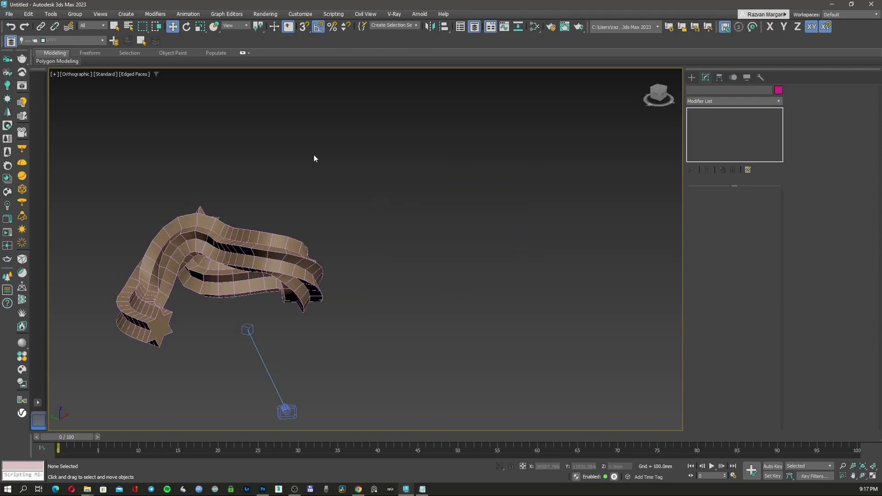
{"action": "scroll", "coordinate": [313, 155], "scroll_direction": "up", "scroll_amount": 4}
{"action": "left_click", "coordinate": [234, 248]}
{"action": "middle_click_drag", "start_coordinate": [317, 250], "coordinate": [271, 220], "text": "alt"}
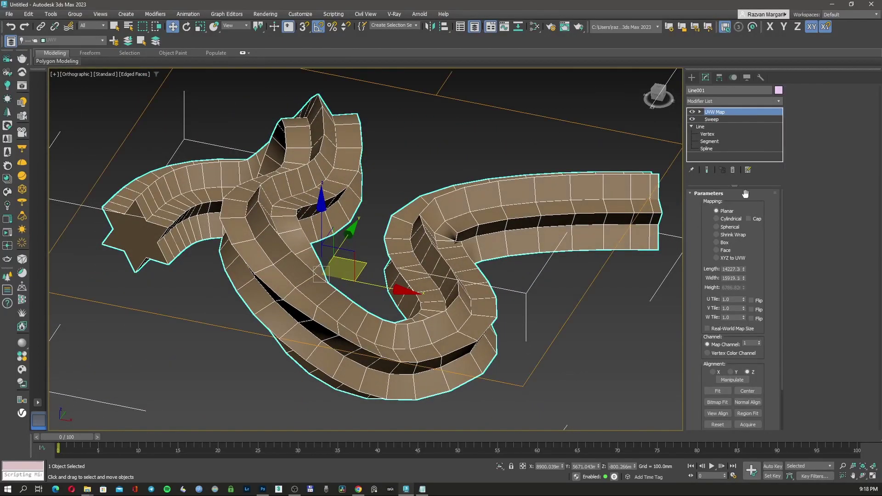
{"action": "middle_click_drag", "start_coordinate": [321, 278], "coordinate": [365, 287], "text": "alt"}
{"action": "right_click", "coordinate": [721, 112]}
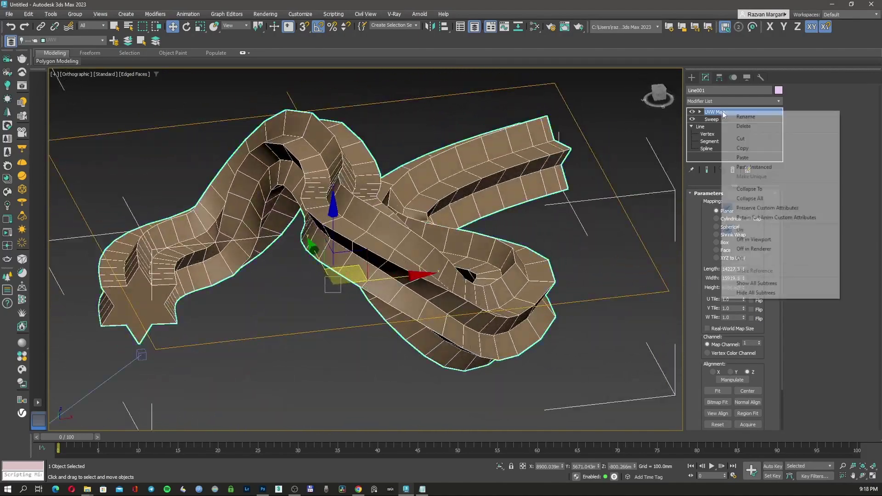
{"action": "left_click", "coordinate": [742, 126]}
{"action": "left_click", "coordinate": [572, 225]}
{"action": "left_click", "coordinate": [442, 199]}
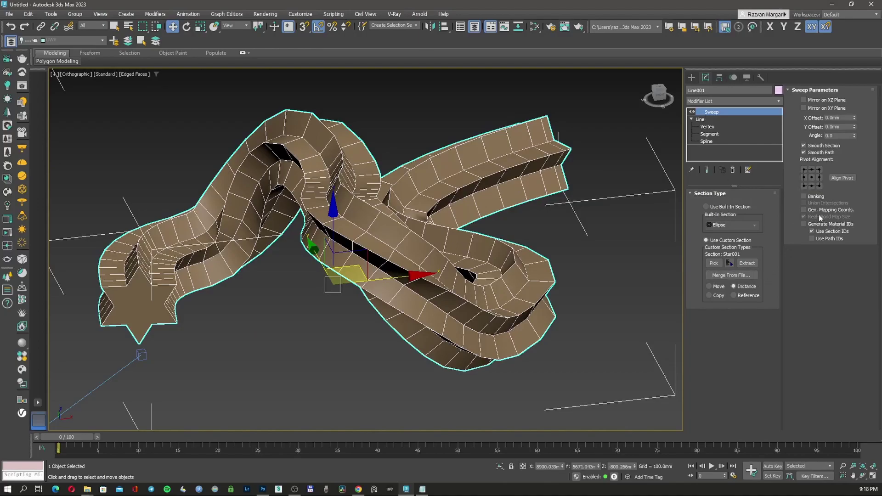
Turn on generated mapping coordinates in the Sweep modifier and check the bricks on the star-profile sweep.
{"action": "left_click", "coordinate": [835, 210]}
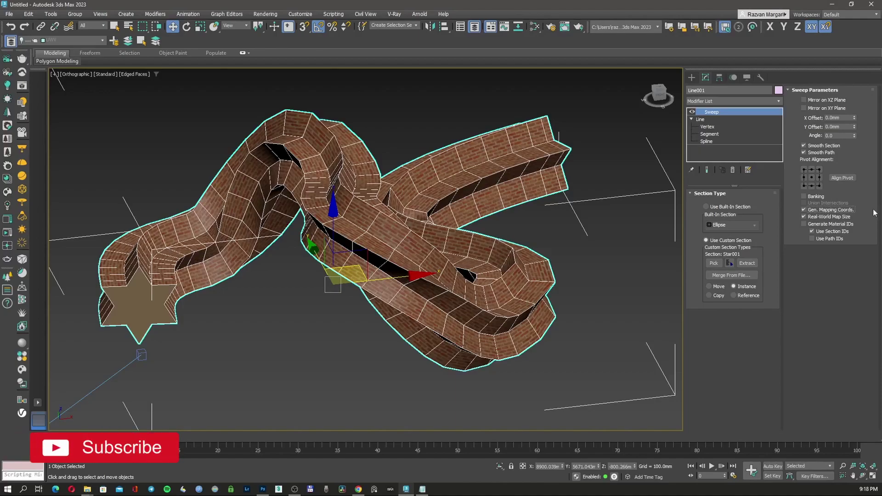
{"action": "scroll", "coordinate": [510, 248], "scroll_direction": "up", "scroll_amount": 5}
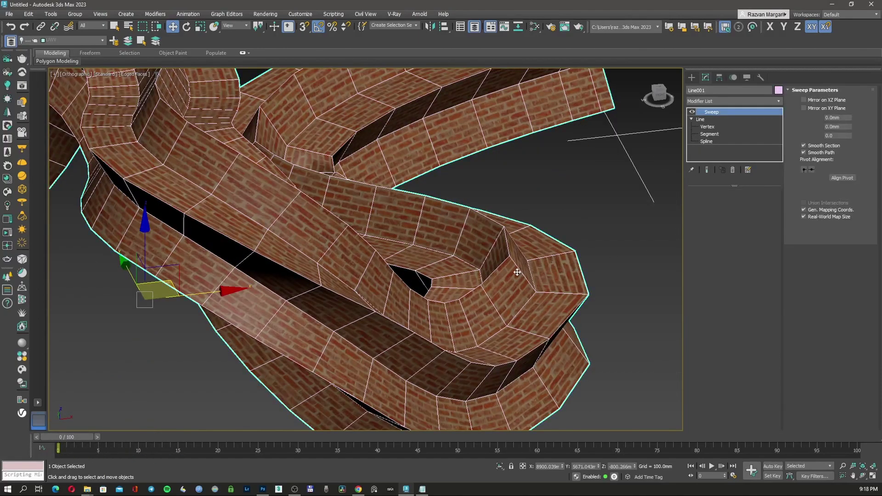
{"action": "middle_click_drag", "start_coordinate": [485, 272], "coordinate": [490, 279]}
{"action": "key", "text": "m"}
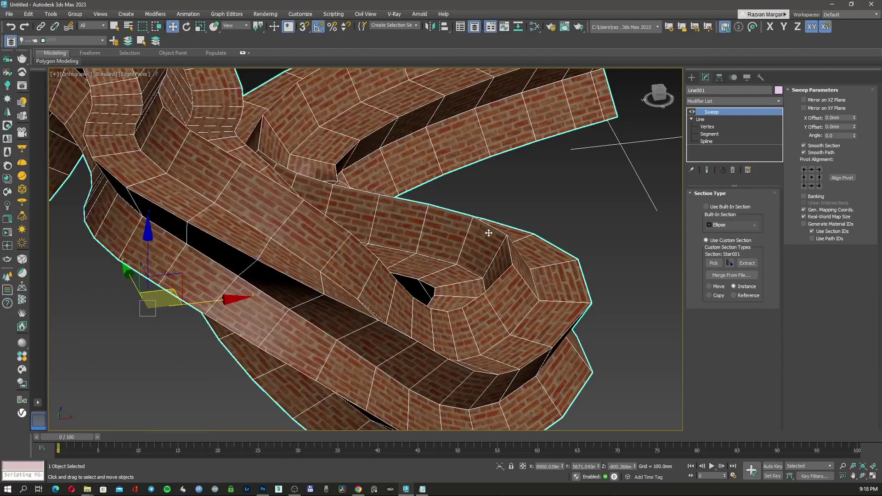
{"action": "left_click", "coordinate": [310, 94]}
Examine how the brick texture follows the bends along the star-profile sweep.
{"action": "scroll", "coordinate": [431, 247], "scroll_direction": "down", "scroll_amount": 4}
{"action": "middle_click_drag", "start_coordinate": [431, 247], "coordinate": [362, 255], "text": "alt"}
{"action": "scroll", "coordinate": [362, 256], "scroll_direction": "up", "scroll_amount": 6}
{"action": "middle_click_drag", "start_coordinate": [351, 215], "coordinate": [292, 205], "text": "alt"}
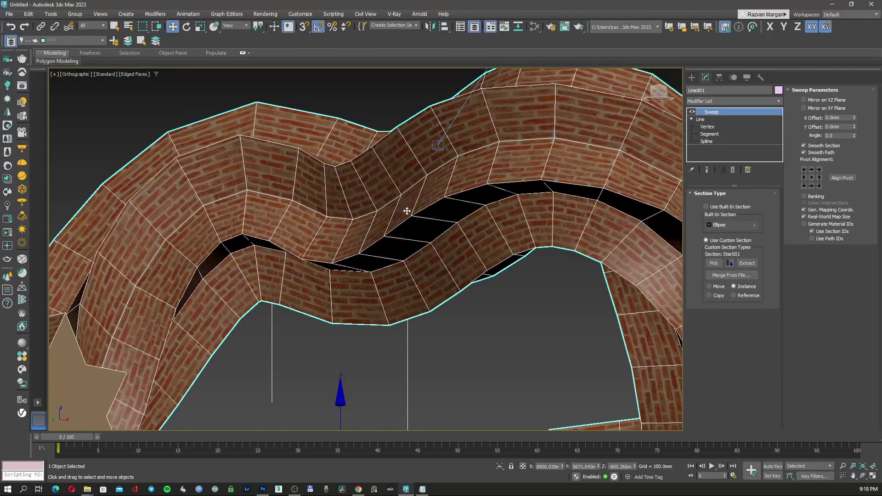
{"action": "scroll", "coordinate": [530, 155], "scroll_direction": "down", "scroll_amount": 5}
{"action": "middle_click_drag", "start_coordinate": [530, 155], "coordinate": [442, 173], "text": "alt"}
{"action": "scroll", "coordinate": [257, 199], "scroll_direction": "up", "scroll_amount": 6}
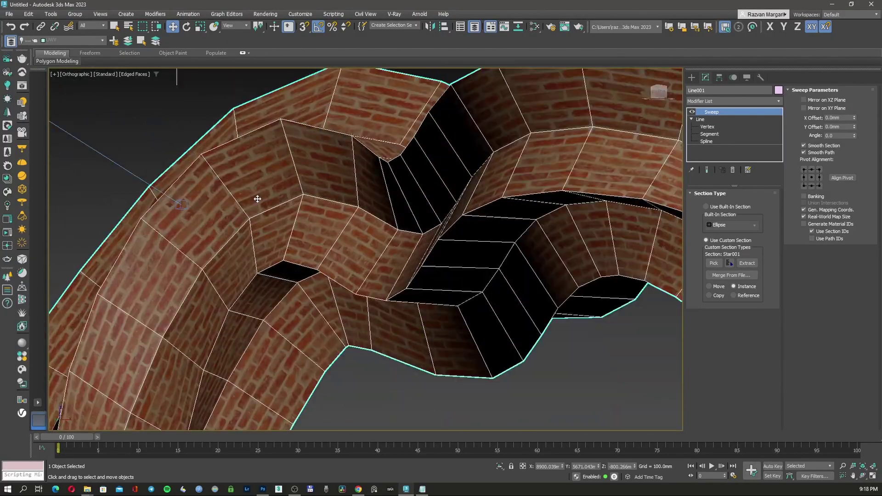
{"action": "scroll", "coordinate": [253, 194], "scroll_direction": "down", "scroll_amount": 2}
{"action": "middle_click_drag", "start_coordinate": [253, 194], "coordinate": [299, 184], "text": "alt"}
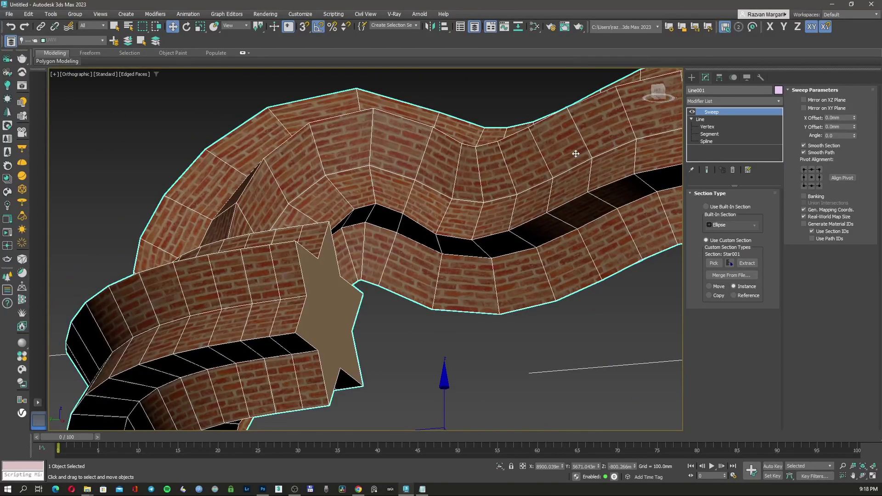
{"action": "middle_click_drag", "start_coordinate": [578, 150], "coordinate": [398, 249], "text": "alt"}
Increase the interpolation steps of the sweep's base line to smooth its curves.
{"action": "middle_click_drag", "start_coordinate": [477, 219], "coordinate": [468, 232]}
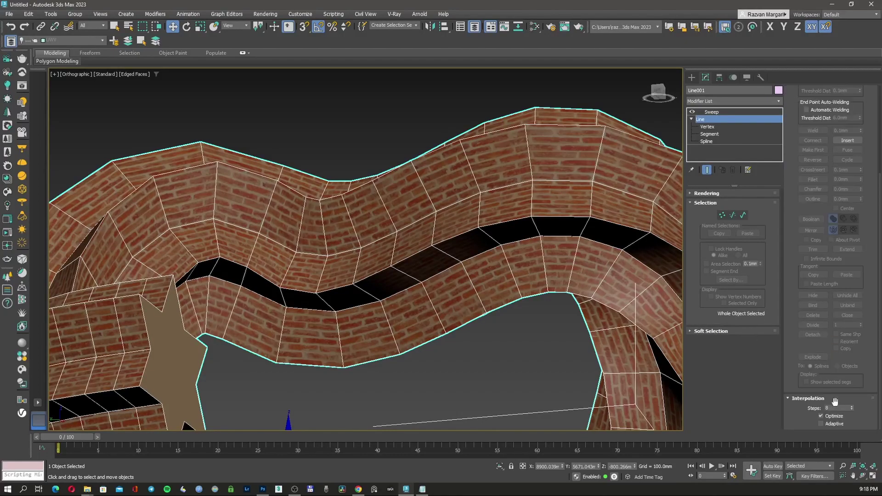
{"action": "left_click_drag", "start_coordinate": [851, 406], "coordinate": [851, 407]}
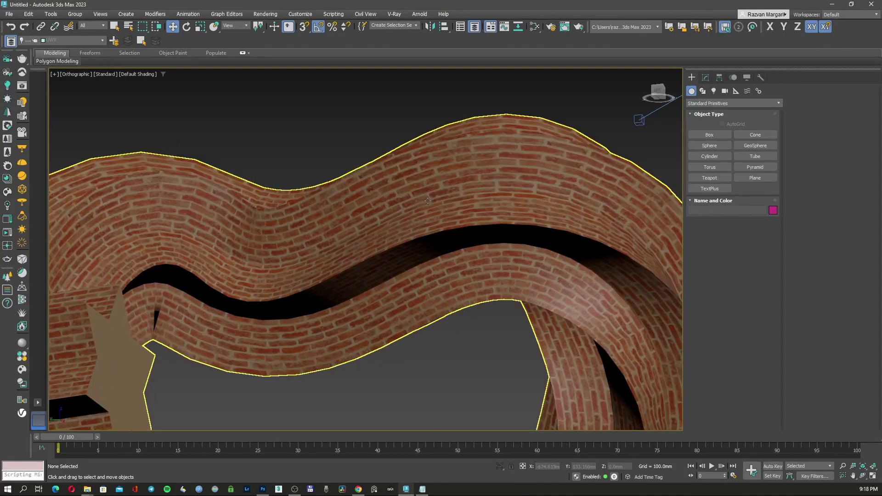
{"action": "scroll", "coordinate": [459, 200], "scroll_direction": "down", "scroll_amount": 5}
Select the smoothed sweep and inspect the brick texture around its tight inner bend.
{"action": "left_click", "coordinate": [474, 199]}
{"action": "middle_click_drag", "start_coordinate": [474, 199], "coordinate": [408, 216], "text": "alt"}
{"action": "scroll", "coordinate": [416, 256], "scroll_direction": "up", "scroll_amount": 4}
{"action": "middle_click_drag", "start_coordinate": [416, 256], "coordinate": [366, 305], "text": "alt"}
{"action": "scroll", "coordinate": [404, 327], "scroll_direction": "up", "scroll_amount": 5}
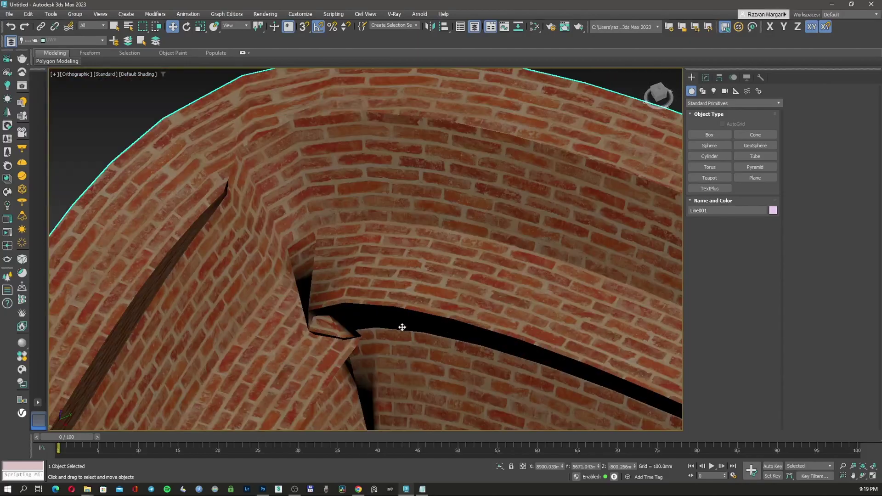
{"action": "scroll", "coordinate": [353, 303], "scroll_direction": "up", "scroll_amount": 5}
{"action": "scroll", "coordinate": [321, 279], "scroll_direction": "down", "scroll_amount": 10}
{"action": "scroll", "coordinate": [323, 295], "scroll_direction": "up", "scroll_amount": 2}
Inspect the overlapping geometry at the sweep's tight bend in wireframe and shaded display.
{"action": "key", "text": "F3"}
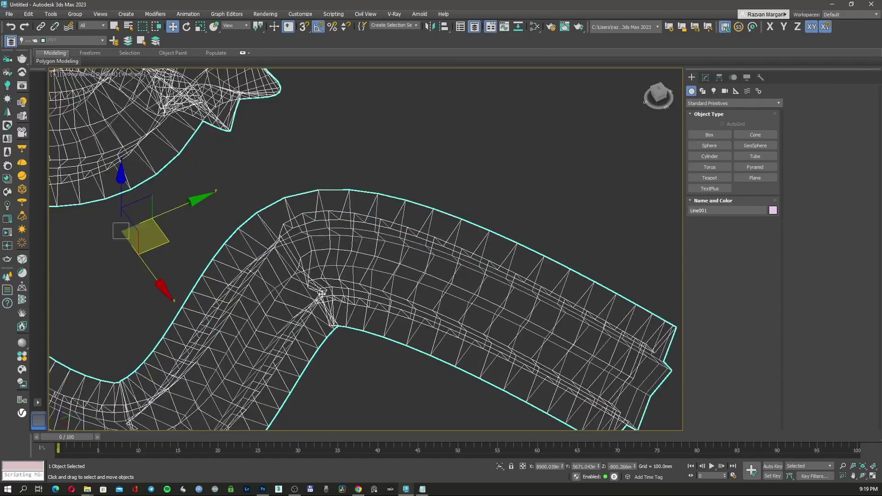
{"action": "scroll", "coordinate": [327, 294], "scroll_direction": "up", "scroll_amount": 2}
{"action": "key", "text": "F3"}
{"action": "scroll", "coordinate": [325, 281], "scroll_direction": "down", "scroll_amount": 4}
{"action": "key", "text": "F3"}
{"action": "key", "text": "F3"}
{"action": "middle_click_drag", "start_coordinate": [335, 301], "coordinate": [335, 254]}
{"action": "scroll", "coordinate": [319, 285], "scroll_direction": "up", "scroll_amount": 8}
{"action": "scroll", "coordinate": [362, 256], "scroll_direction": "down", "scroll_amount": 4}
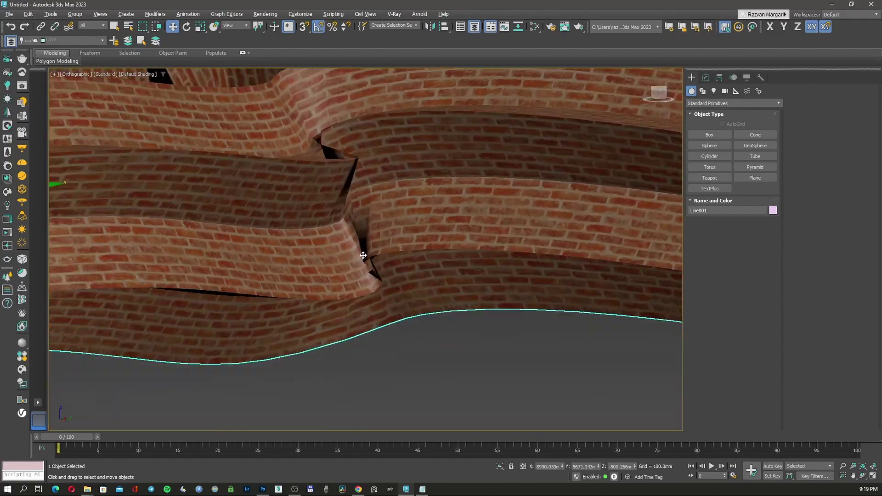
{"action": "scroll", "coordinate": [401, 238], "scroll_direction": "up", "scroll_amount": 6}
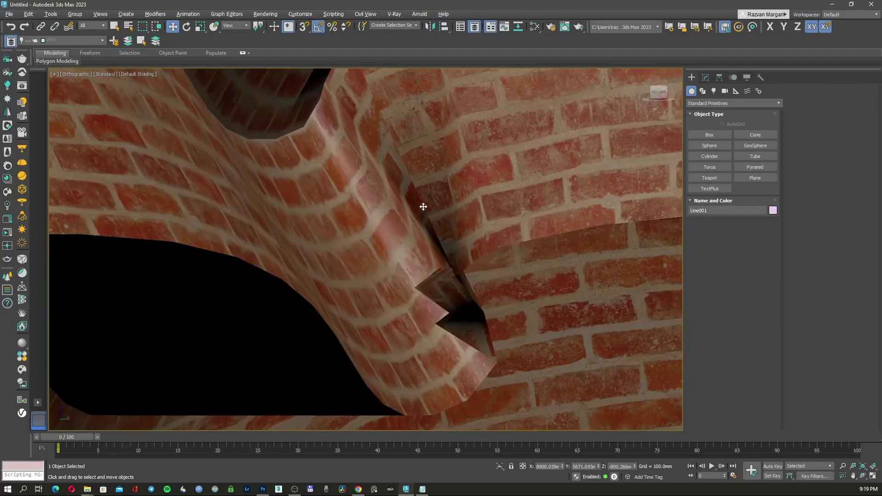
{"action": "scroll", "coordinate": [285, 250], "scroll_direction": "down", "scroll_amount": 7}
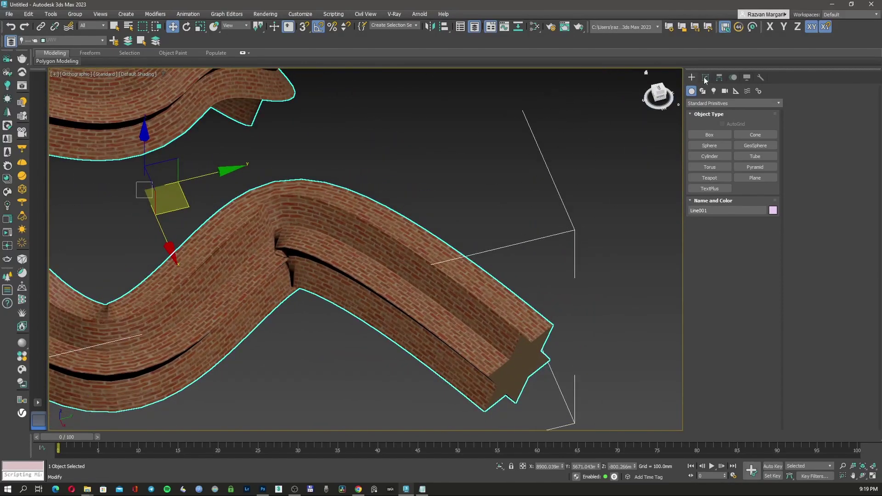
Convert the path vertex at the sweep's tight bend to Smooth and move it to open up the bend.
{"action": "left_click", "coordinate": [705, 78]}
{"action": "left_click", "coordinate": [708, 127]}
{"action": "key", "text": "F3"}
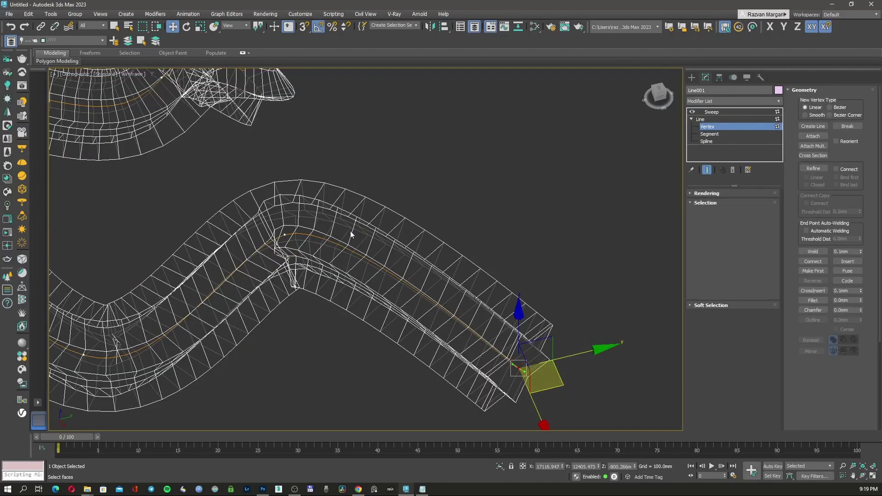
{"action": "left_click", "coordinate": [285, 238]}
{"action": "right_click", "coordinate": [321, 263]}
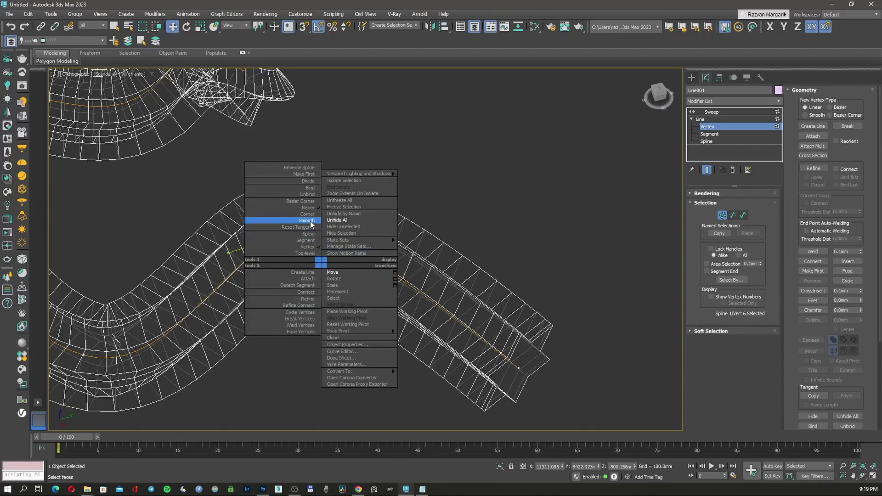
{"action": "left_click", "coordinate": [363, 273]}
{"action": "key", "text": "F3"}
{"action": "left_click_drag", "start_coordinate": [358, 270], "coordinate": [359, 315]}
{"action": "middle_click_drag", "start_coordinate": [466, 328], "coordinate": [441, 300]}
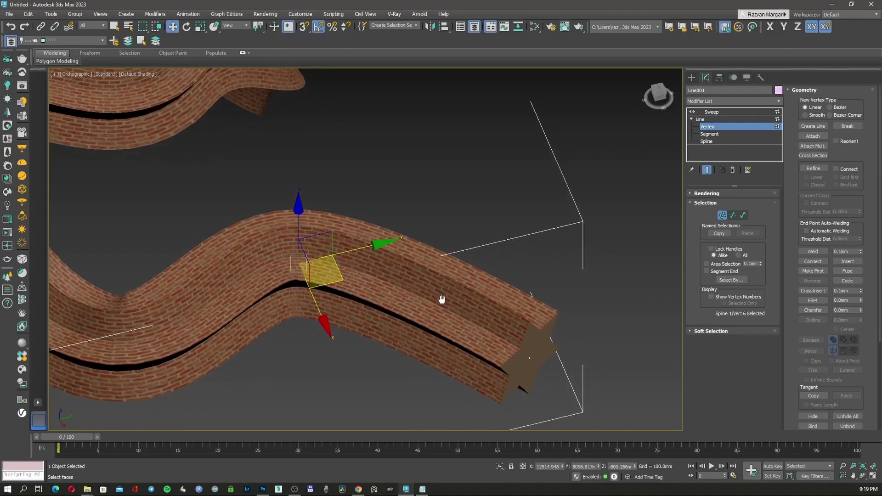
Move the vertex at the path's nearby end outward to stretch the sweep's last segment, and deselect the sweep.
{"action": "scroll", "coordinate": [442, 300], "scroll_direction": "down", "scroll_amount": 2}
{"action": "left_click_drag", "start_coordinate": [478, 317], "coordinate": [604, 390]}
{"action": "left_click_drag", "start_coordinate": [548, 358], "coordinate": [601, 342]}
{"action": "middle_click_drag", "start_coordinate": [519, 243], "coordinate": [515, 271]}
{"action": "left_click", "coordinate": [692, 77]}
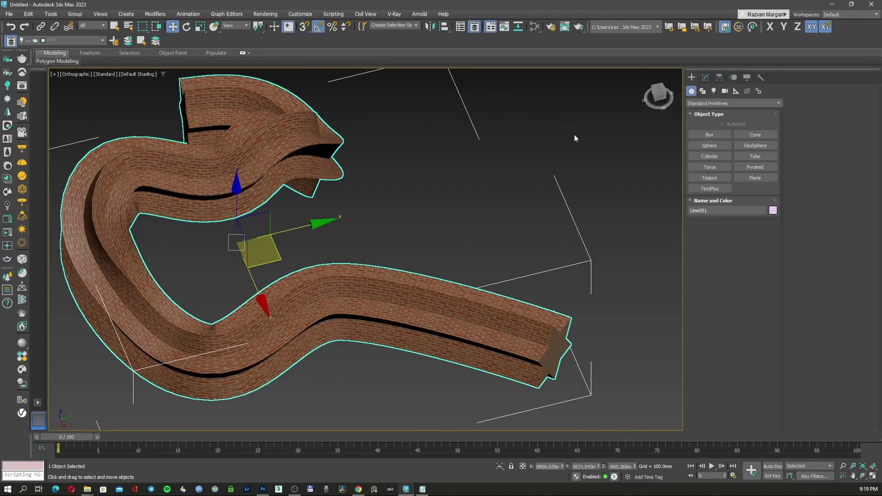
{"action": "left_click", "coordinate": [574, 135]}
Examine the brick texture along the relaxed star-profile sweep close up and from the opposite side.
{"action": "scroll", "coordinate": [345, 299], "scroll_direction": "up", "scroll_amount": 8}
{"action": "scroll", "coordinate": [337, 322], "scroll_direction": "down", "scroll_amount": 6}
{"action": "middle_click_drag", "start_coordinate": [337, 340], "coordinate": [337, 326], "text": "alt"}
{"action": "scroll", "coordinate": [337, 325], "scroll_direction": "up", "scroll_amount": 5}
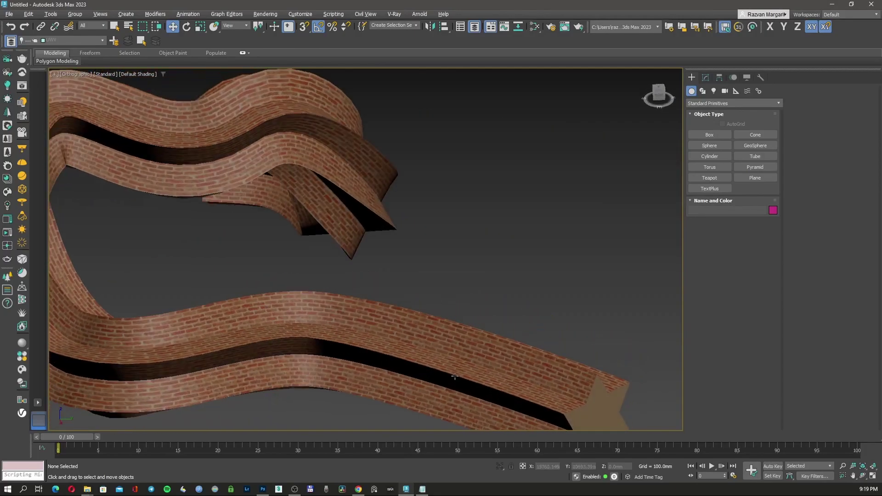
{"action": "scroll", "coordinate": [509, 294], "scroll_direction": "down", "scroll_amount": 5}
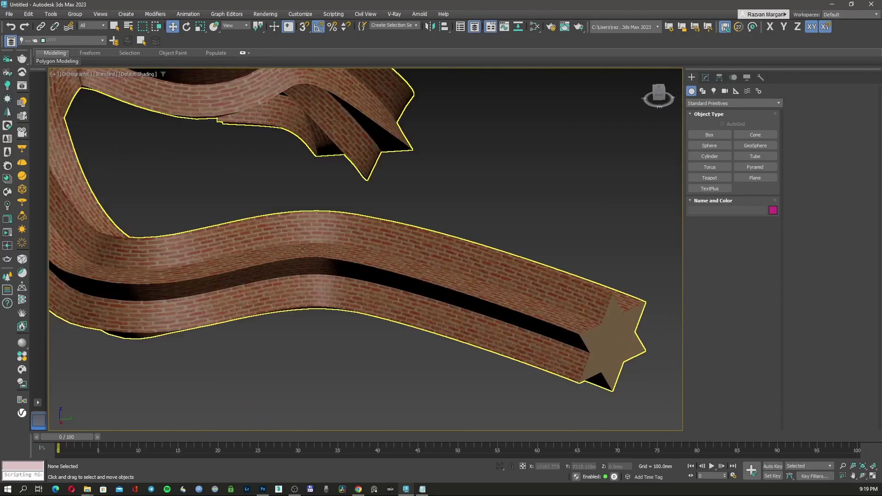
{"action": "middle_click_drag", "start_coordinate": [135, 269], "coordinate": [240, 278]}
{"action": "middle_click_drag", "start_coordinate": [199, 193], "coordinate": [348, 233], "text": "alt"}
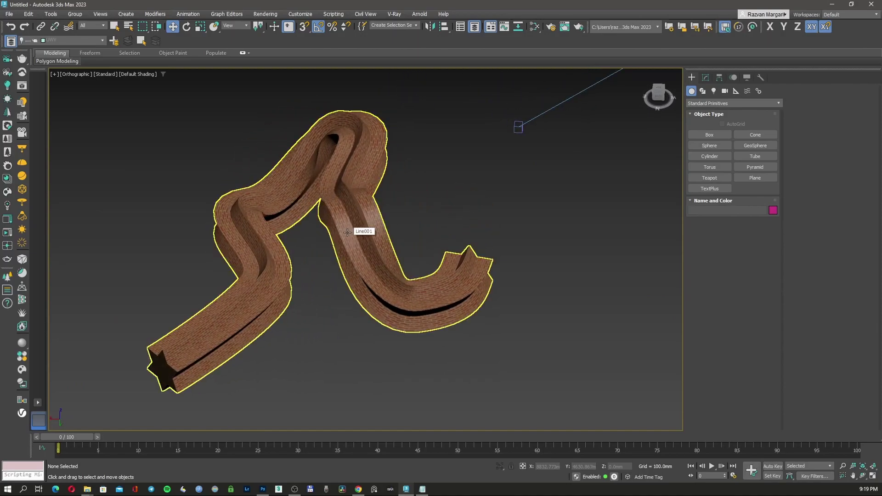
{"action": "middle_click_drag", "start_coordinate": [327, 236], "coordinate": [327, 250]}
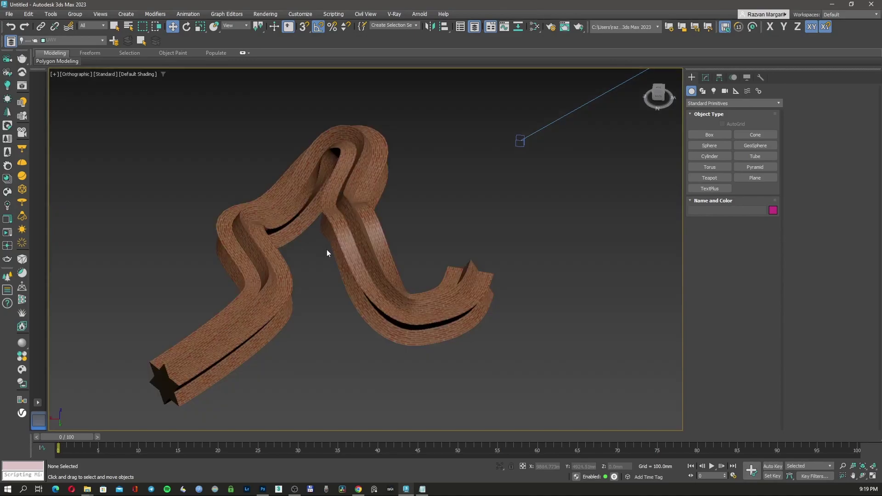
{"action": "middle_click_drag", "start_coordinate": [354, 242], "coordinate": [359, 251]}
Select the sweep and check the real-world mapping option in its Sweep parameters.
{"action": "left_click", "coordinate": [364, 250]}
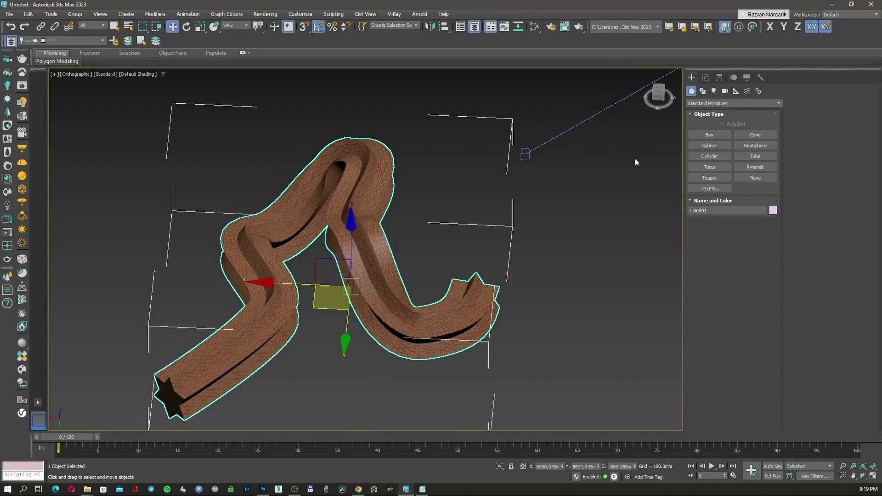
{"action": "left_click", "coordinate": [706, 77]}
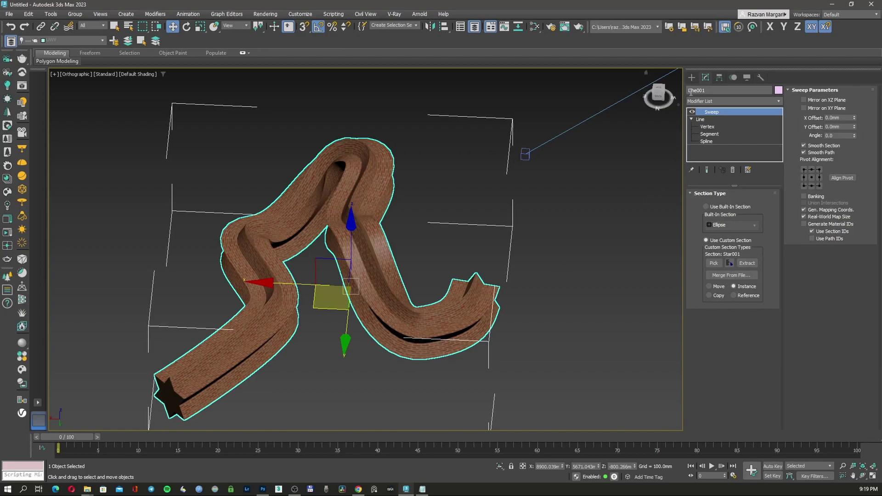
{"action": "left_click", "coordinate": [692, 77]}
Create a box about 5738 mm long, 4137 mm wide and 5493 mm high beside the sweep.
{"action": "left_click", "coordinate": [710, 145]}
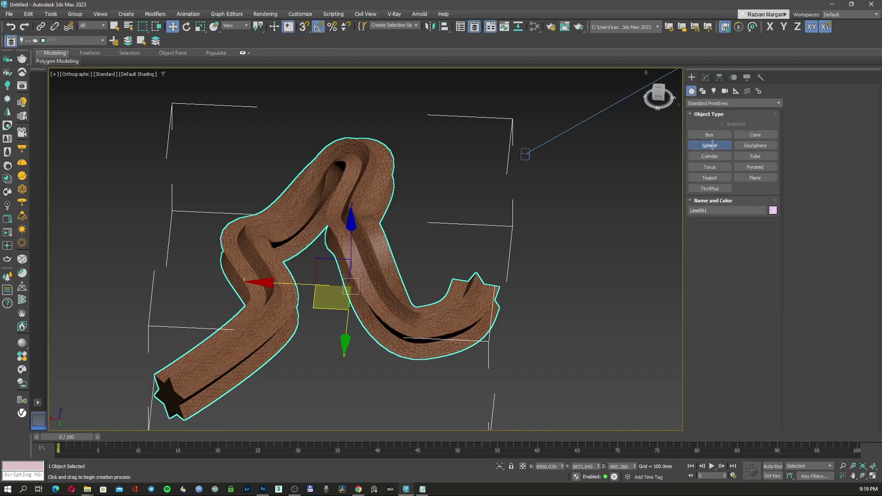
{"action": "middle_click_drag", "start_coordinate": [604, 221], "coordinate": [488, 228]}
{"action": "left_click", "coordinate": [489, 228]}
{"action": "left_click", "coordinate": [474, 257]}
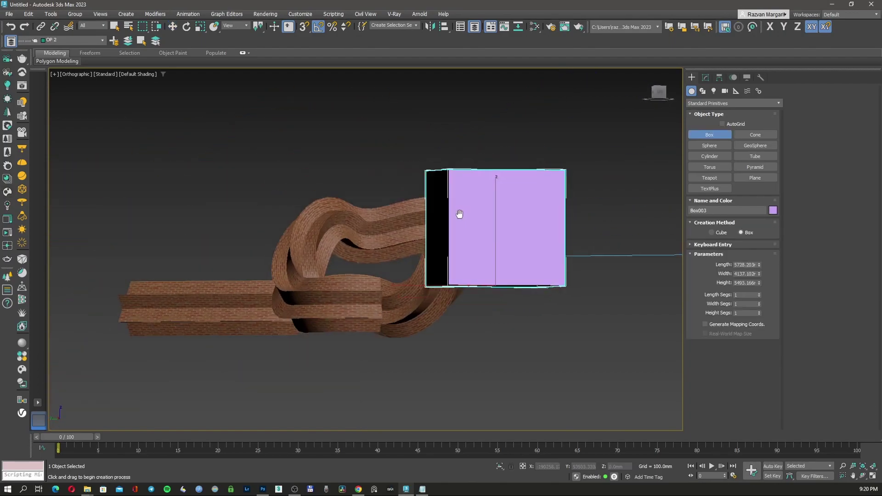
{"action": "middle_click_drag", "start_coordinate": [458, 213], "coordinate": [484, 236], "text": "alt"}
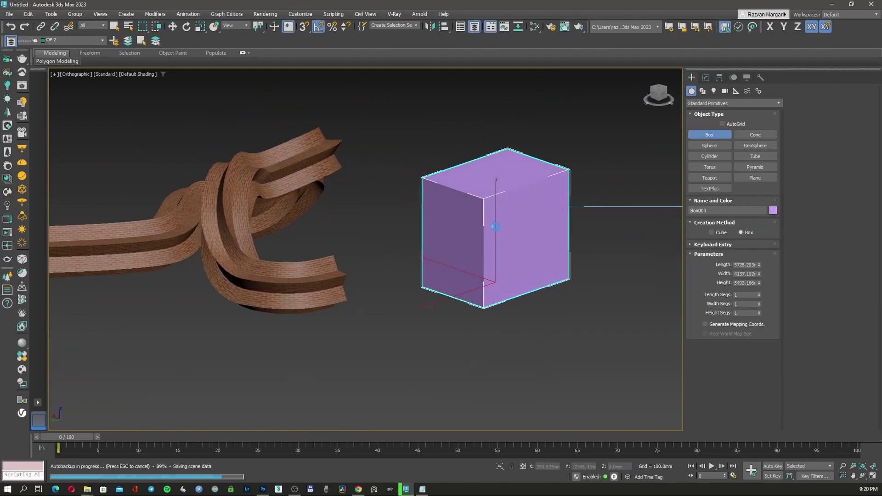
{"action": "right_click", "coordinate": [495, 227]}
Enlarge the new box to about 8420 mm long and 7902 mm wide.
{"action": "left_click", "coordinate": [706, 78]}
{"action": "left_click_drag", "start_coordinate": [759, 204], "coordinate": [763, 179]}
{"action": "mouse_move", "coordinate": [432, 226]}
{"action": "middle_mouse_down", "text": "alt"}
{"action": "mouse_move", "coordinate": [457, 239]}
{"action": "mouse_move", "coordinate": [431, 230]}
{"action": "middle_mouse_up", "text": "alt"}
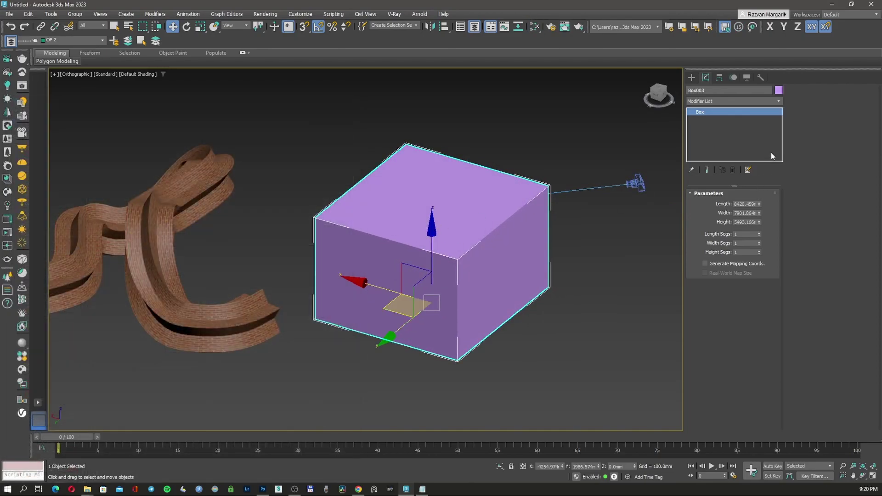
Add a UVW Map modifier to the box with Box mapping and Real-World Map Size enabled.
{"action": "left_click", "coordinate": [732, 102]}
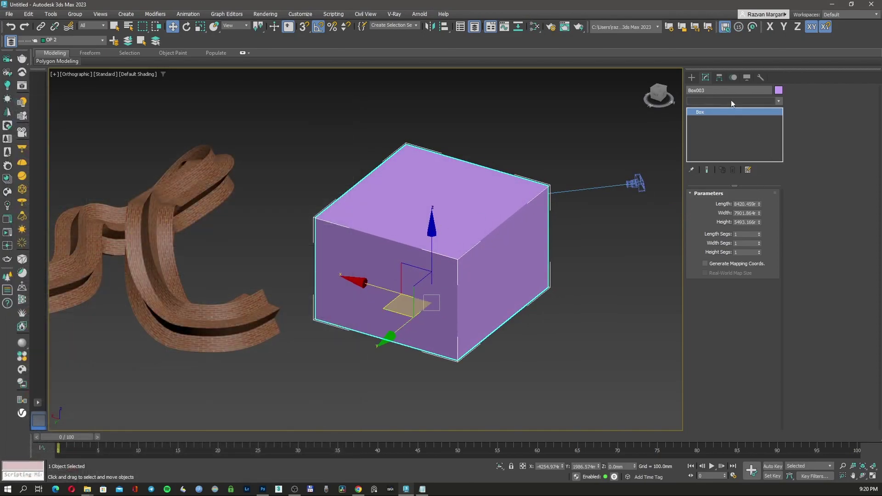
{"action": "key", "text": "u"}
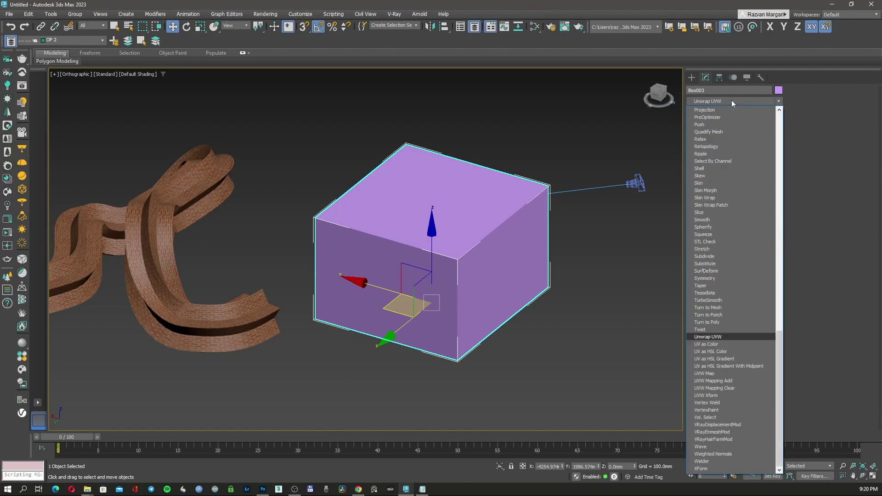
{"action": "left_click", "coordinate": [718, 373]}
{"action": "left_click", "coordinate": [728, 328]}
{"action": "middle_click_drag", "start_coordinate": [455, 263], "coordinate": [453, 268]}
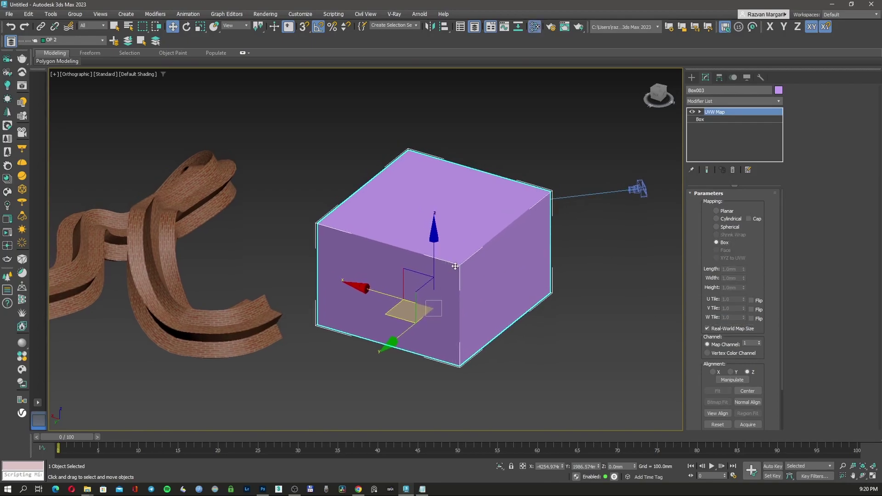
Assign the brick material Material #26 to the box, close the material editor and deselect the box.
{"action": "key", "text": "m"}
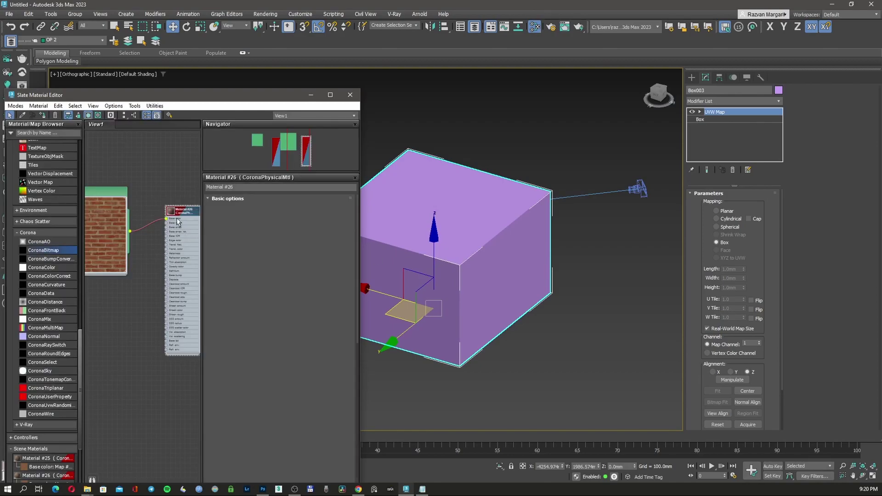
{"action": "left_click", "coordinate": [43, 114]}
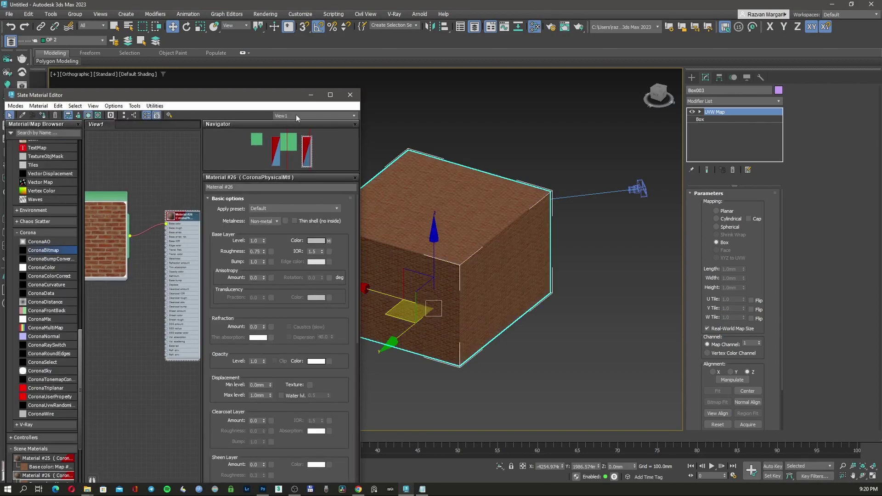
{"action": "left_click", "coordinate": [350, 95]}
{"action": "left_click", "coordinate": [382, 137]}
Activate the UVW Map gizmo of the box and examine how the brick courses meet at its corner.
{"action": "scroll", "coordinate": [431, 250], "scroll_direction": "up", "scroll_amount": 10}
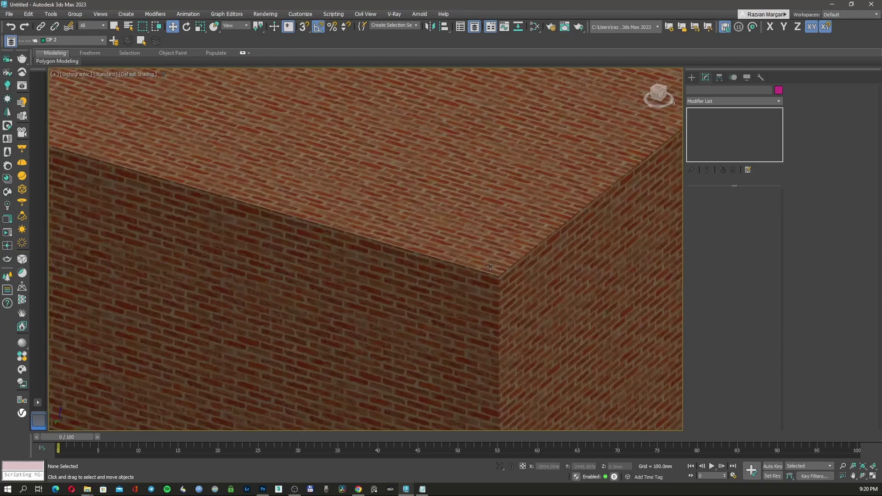
{"action": "scroll", "coordinate": [509, 245], "scroll_direction": "down", "scroll_amount": 5}
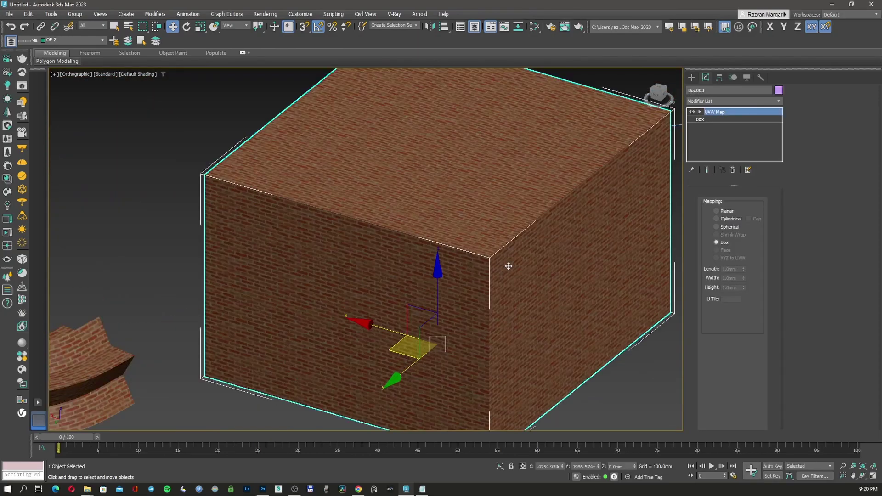
{"action": "scroll", "coordinate": [509, 266], "scroll_direction": "up", "scroll_amount": 2}
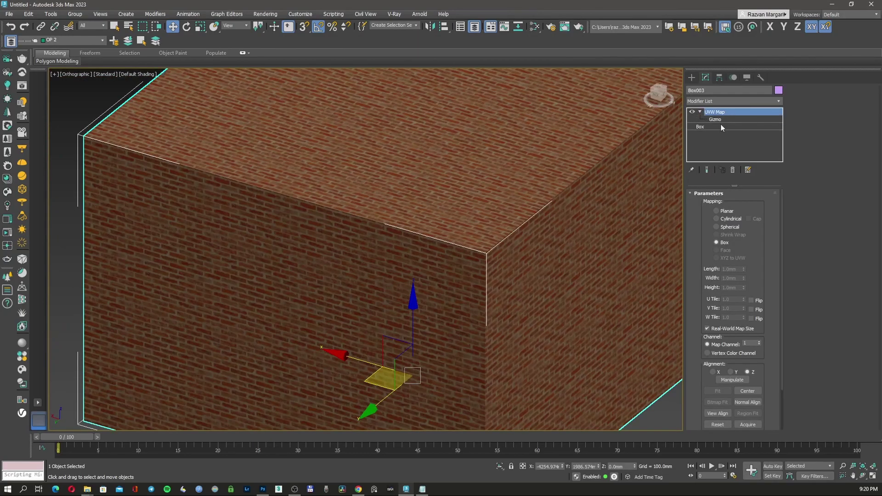
{"action": "left_click", "coordinate": [717, 121]}
{"action": "middle_click_drag", "start_coordinate": [479, 227], "coordinate": [455, 231], "text": "alt"}
{"action": "middle_click_drag", "start_coordinate": [368, 220], "coordinate": [399, 212], "text": "alt"}
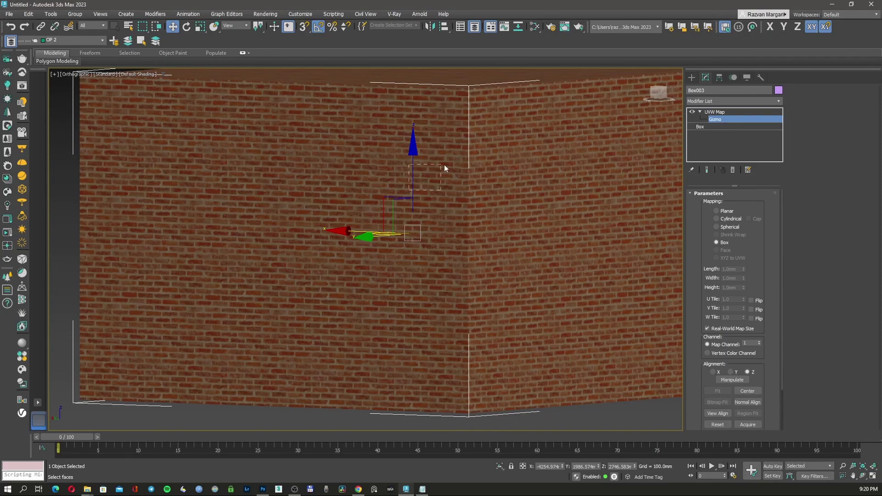
{"action": "left_click", "coordinate": [414, 182]}
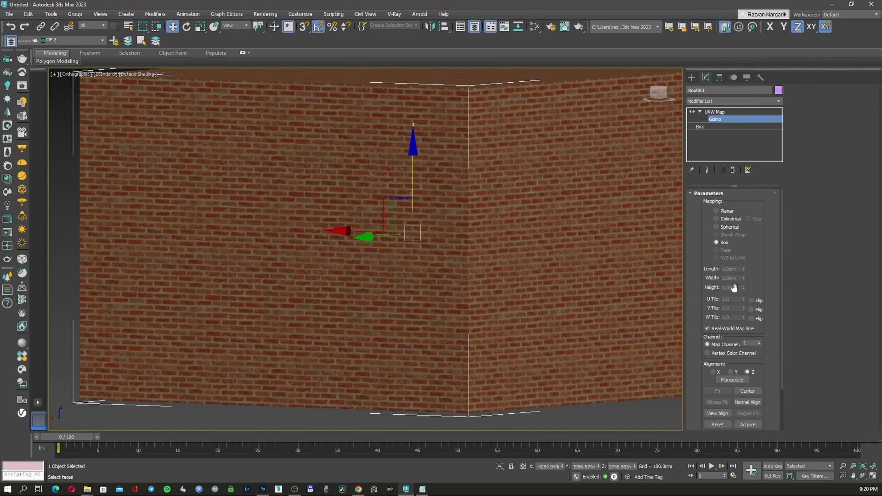
{"action": "middle_click_drag", "start_coordinate": [444, 203], "coordinate": [437, 214], "text": "alt"}
Review the real-world scale, offset and size settings of the brick CoronaBitmap feeding Material #26.
{"action": "key", "text": "m"}
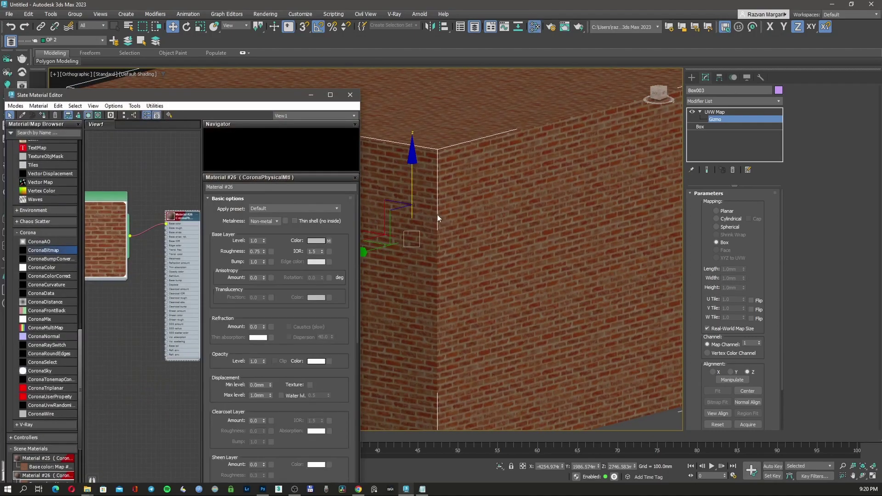
{"action": "double_click", "coordinate": [285, 100]}
{"action": "middle_click_drag", "start_coordinate": [276, 188], "coordinate": [556, 269]}
{"action": "scroll", "coordinate": [422, 209], "scroll_direction": "up", "scroll_amount": 4}
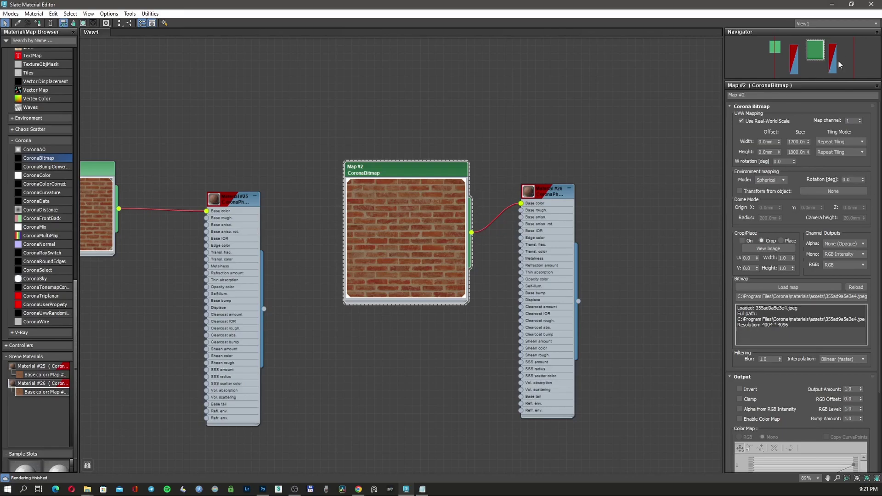
{"action": "left_click", "coordinate": [832, 4]}
Enable Use Real-World Texture Coordinates in the general preferences.
{"action": "scroll", "coordinate": [475, 220], "scroll_direction": "down", "scroll_amount": 3}
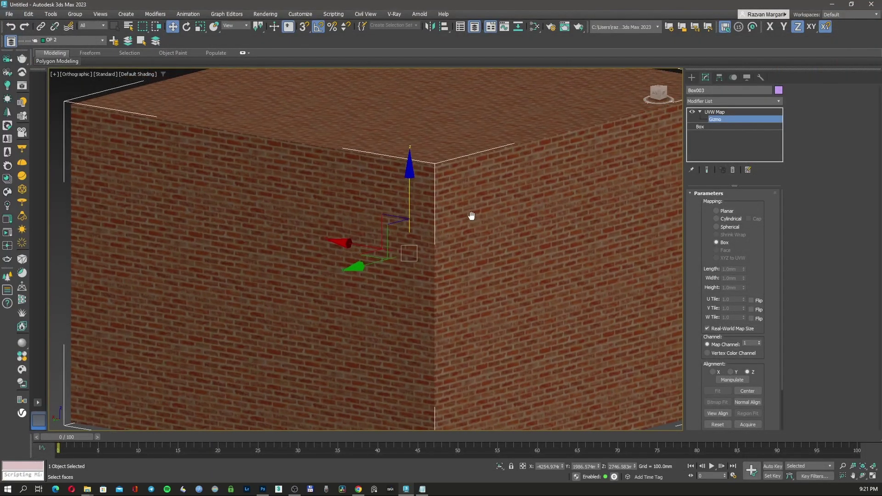
{"action": "middle_click_drag", "start_coordinate": [477, 223], "coordinate": [307, 200], "text": "alt"}
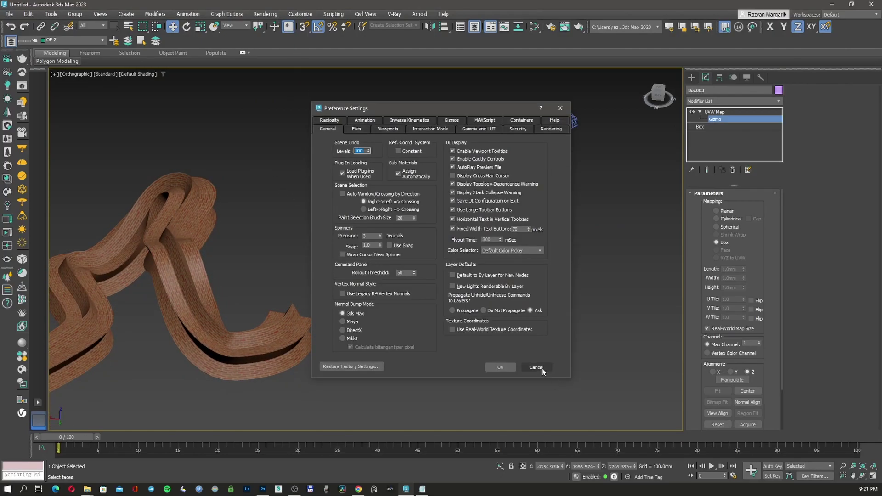
{"action": "left_click", "coordinate": [556, 311]}
{"action": "left_click", "coordinate": [300, 14]}
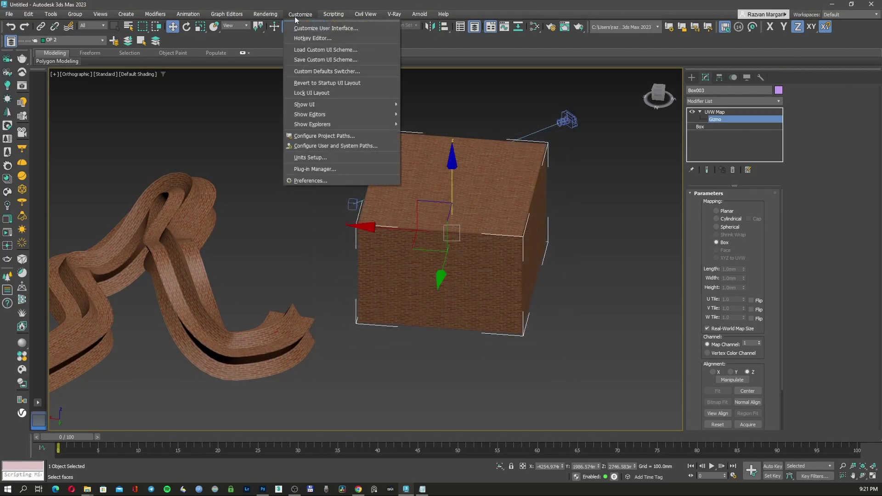
{"action": "left_click", "coordinate": [317, 180]}
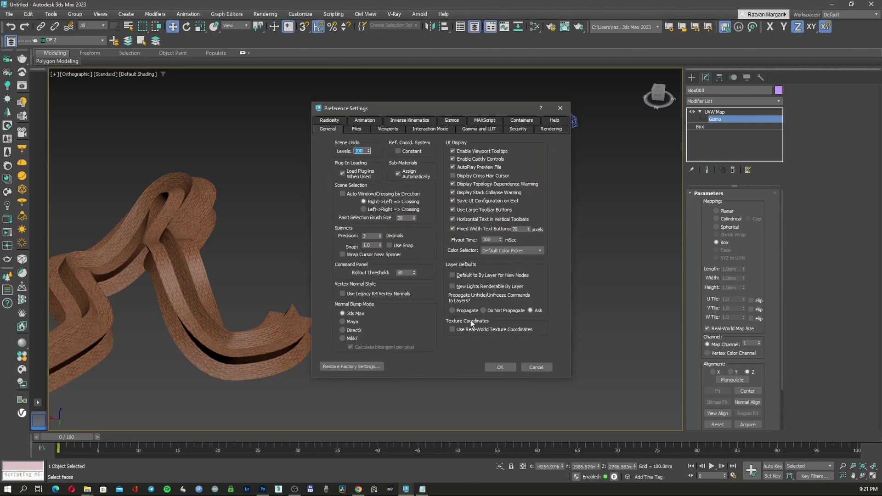
{"action": "left_click", "coordinate": [465, 329]}
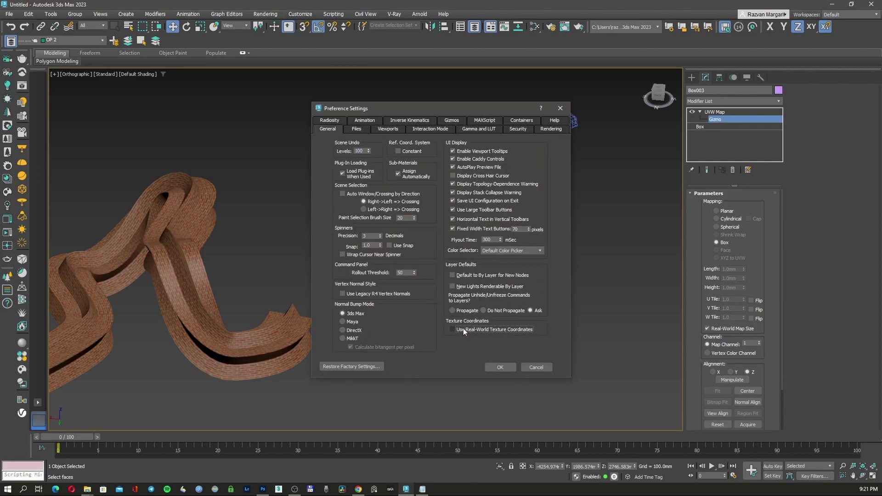
{"action": "left_click", "coordinate": [502, 368]}
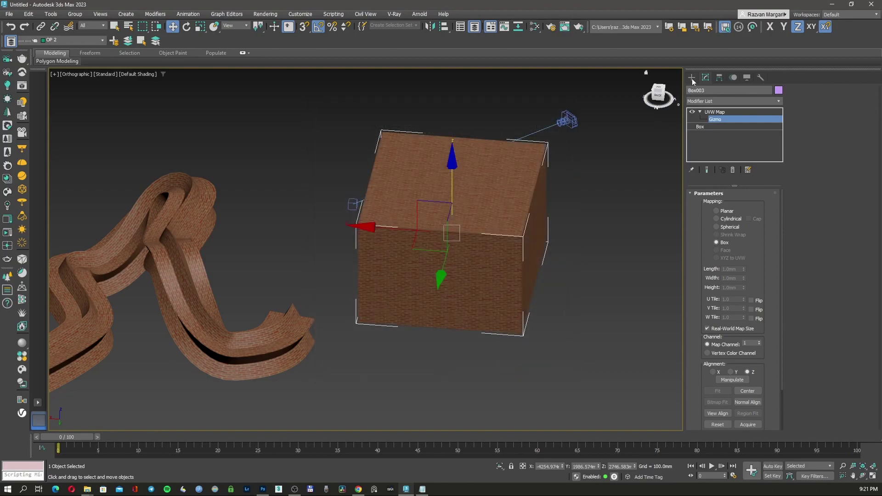
Create a second box about 4350 × 4728 × 5989 mm in front of the brick box and show its mapping parameters.
{"action": "left_click", "coordinate": [669, 197]}
{"action": "left_click", "coordinate": [710, 136]}
{"action": "left_click_drag", "start_coordinate": [494, 374], "coordinate": [605, 333]}
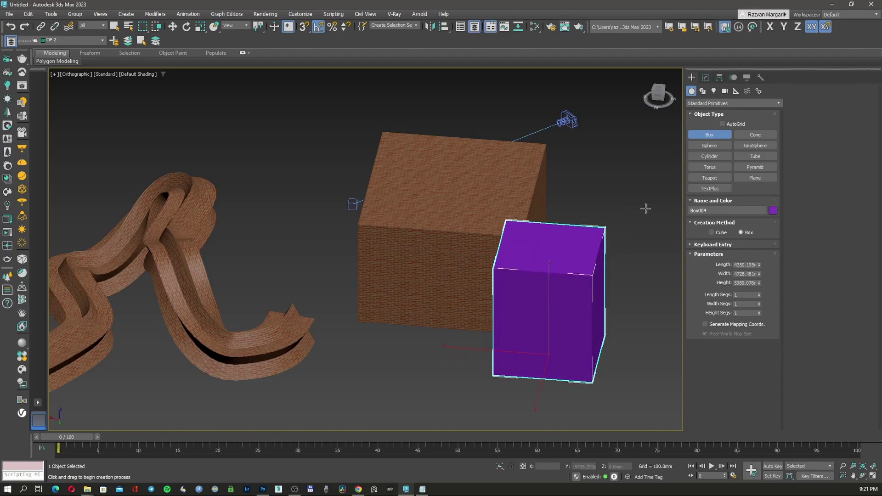
{"action": "left_click", "coordinate": [705, 77]}
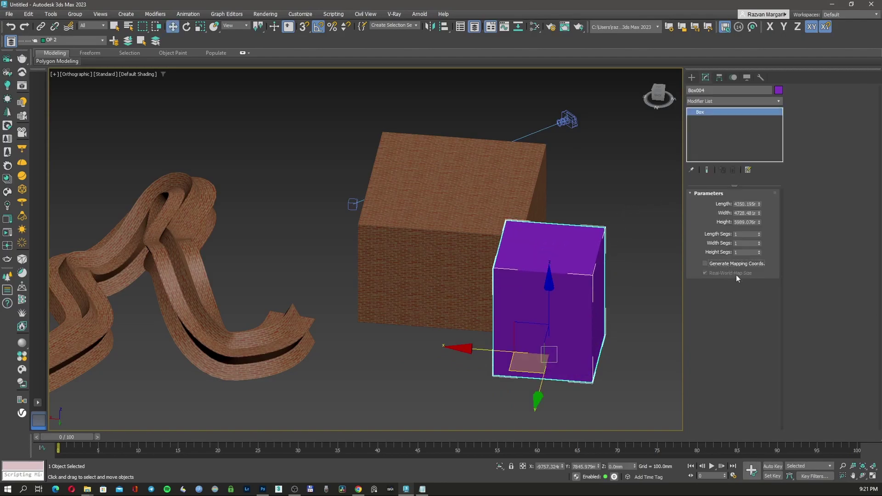
{"action": "middle_click_drag", "start_coordinate": [627, 292], "coordinate": [473, 261]}
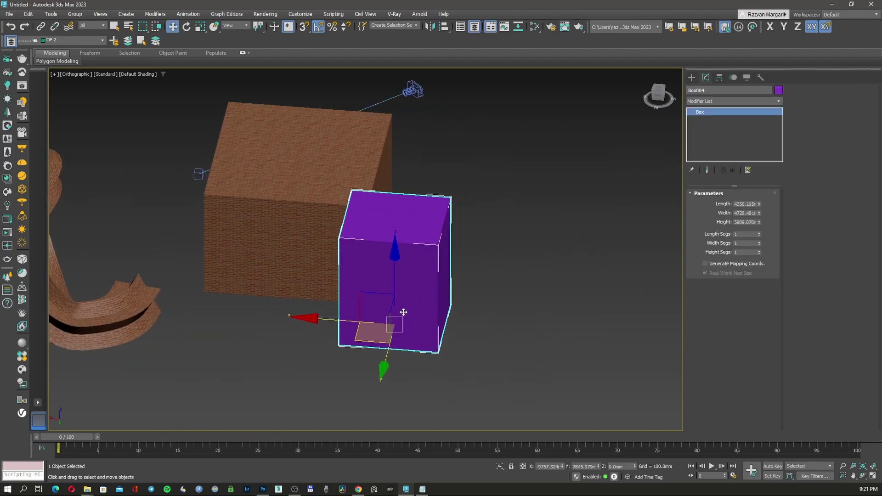
Move the purple box along the ground so it stands in front of the large brick box, and keep it selected.
{"action": "left_click_drag", "start_coordinate": [378, 343], "coordinate": [290, 393]}
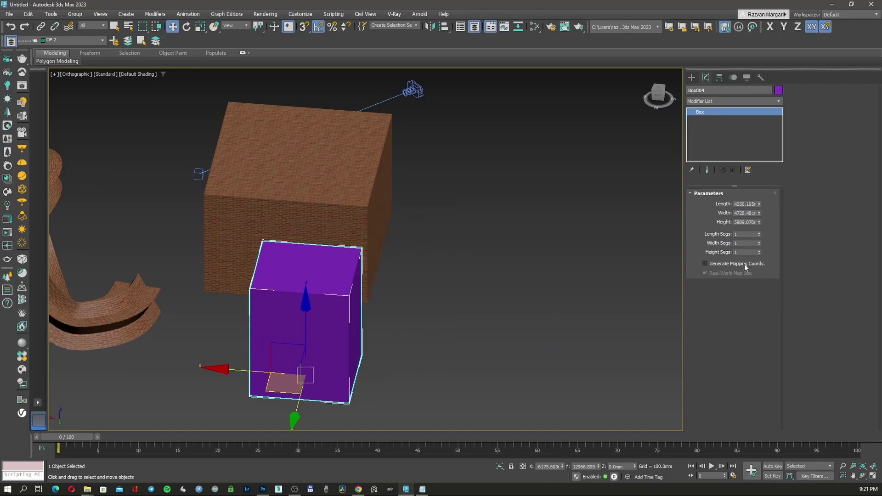
{"action": "left_click", "coordinate": [441, 297]}
{"action": "left_click", "coordinate": [289, 327]}
{"action": "left_click", "coordinate": [722, 263]}
Add a UVW Map modifier with Box mapping and real-world map size to the purple box.
{"action": "left_click", "coordinate": [724, 100]}
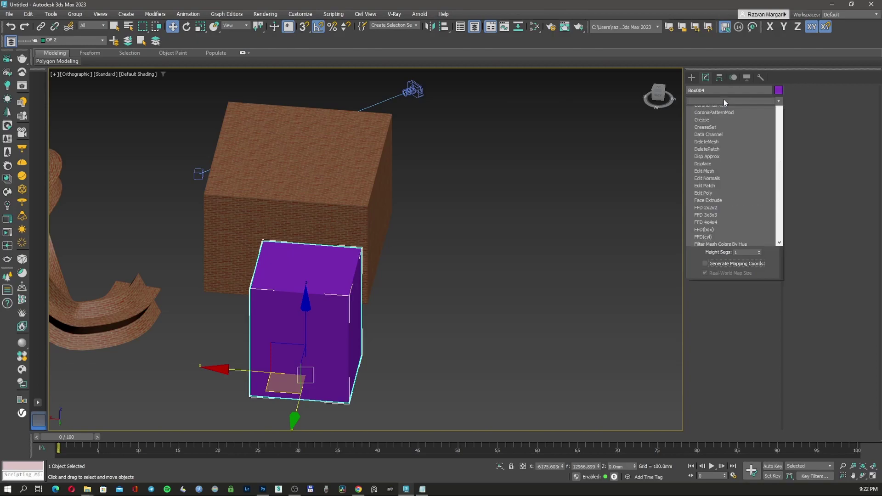
{"action": "key", "text": "u"}
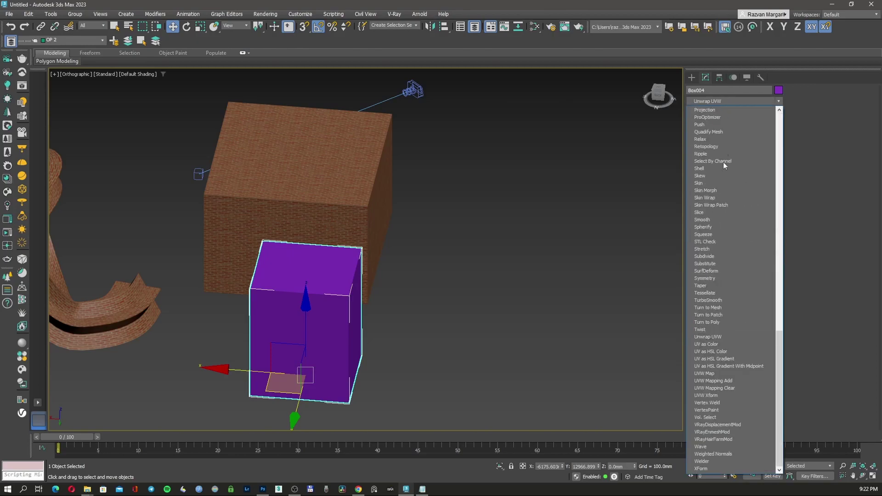
{"action": "left_click", "coordinate": [742, 371]}
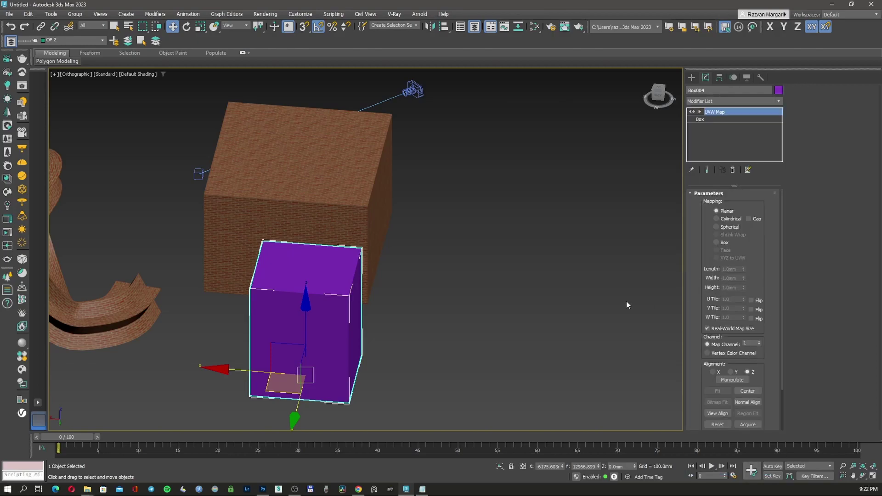
{"action": "left_click", "coordinate": [436, 283]}
Assign brick Material #26 to the purple box and compare its brick scale with the large box and the sweep.
{"action": "middle_click_drag", "start_coordinate": [364, 314], "coordinate": [350, 291]}
{"action": "scroll", "coordinate": [388, 292], "scroll_direction": "up", "scroll_amount": 3}
{"action": "key", "text": "F3"}
{"action": "key", "text": "F3"}
{"action": "left_click", "coordinate": [389, 293]}
{"action": "scroll", "coordinate": [391, 294], "scroll_direction": "down", "scroll_amount": 3}
{"action": "key", "text": "m"}
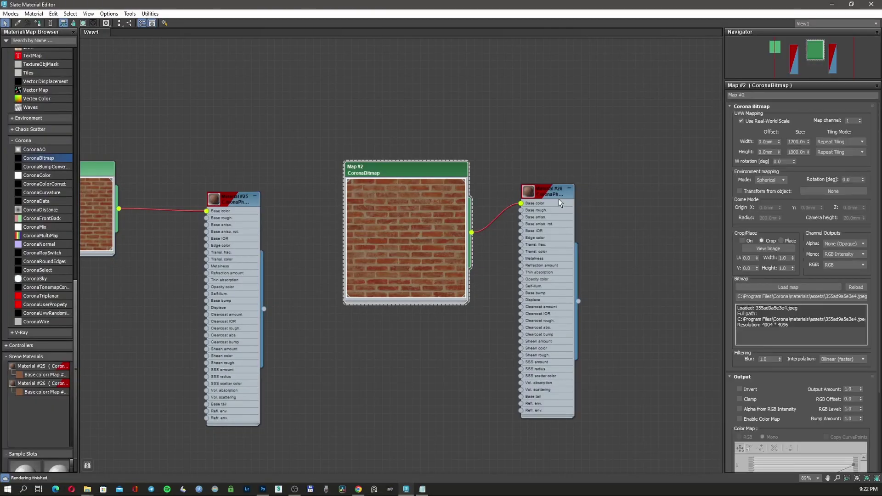
{"action": "left_click", "coordinate": [560, 202]}
{"action": "key", "text": "m"}
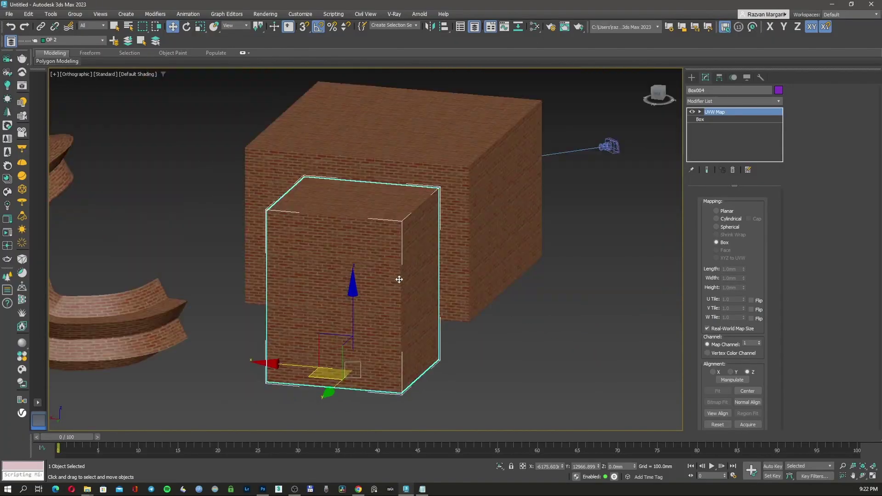
{"action": "middle_click_drag", "start_coordinate": [395, 281], "coordinate": [408, 301], "text": "alt"}
{"action": "scroll", "coordinate": [349, 301], "scroll_direction": "down", "scroll_amount": 3}
{"action": "middle_click_drag", "start_coordinate": [303, 299], "coordinate": [511, 268]}
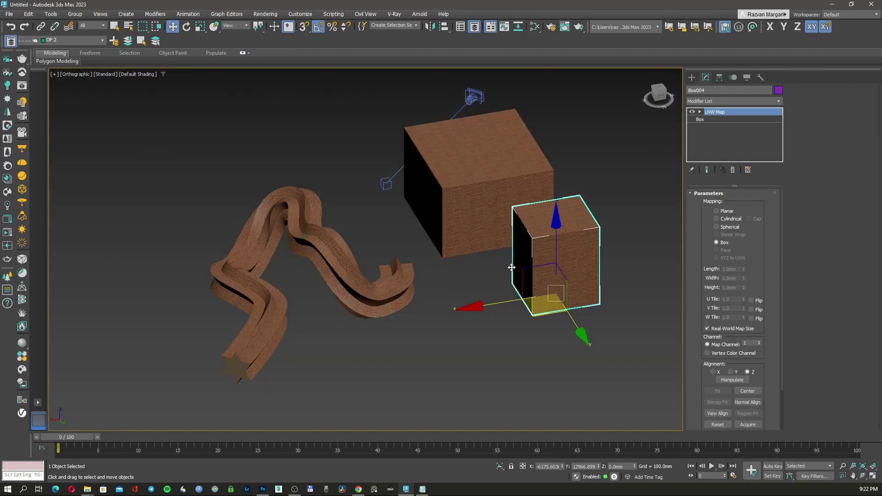
{"action": "middle_click_drag", "start_coordinate": [511, 268], "coordinate": [473, 272]}
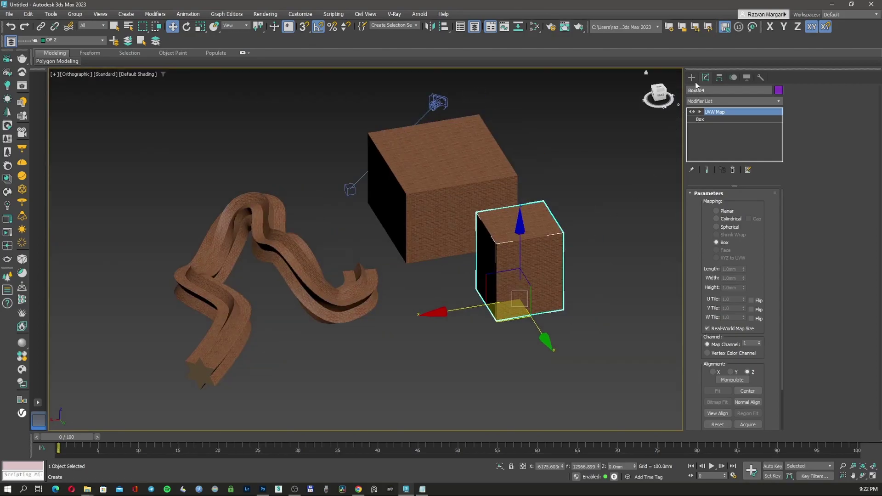
Delete the brick sweep, both boxes and the camera to empty the scene.
{"action": "left_click", "coordinate": [692, 78]}
{"action": "scroll", "coordinate": [477, 228], "scroll_direction": "down", "scroll_amount": 2}
{"action": "left_click_drag", "start_coordinate": [564, 188], "coordinate": [405, 274]}
{"action": "key", "text": "Delete"}
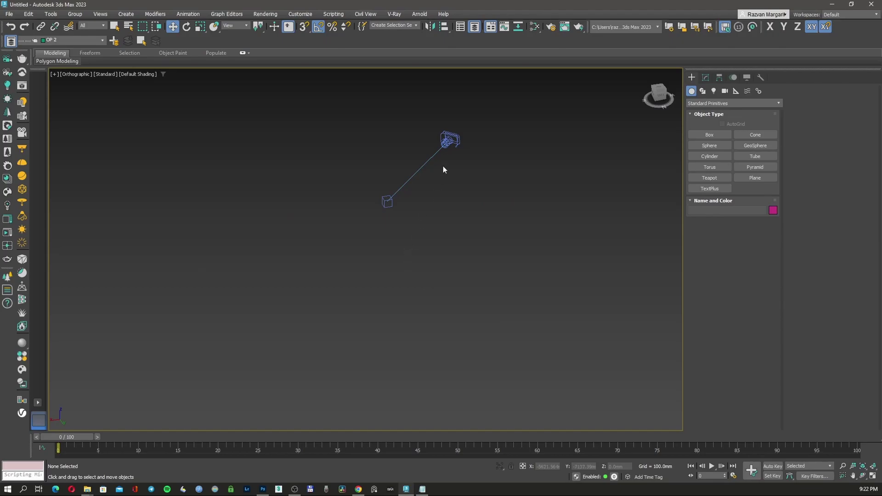
{"action": "key", "text": "ctrl+z"}
{"action": "key", "text": "ctrl+z"}
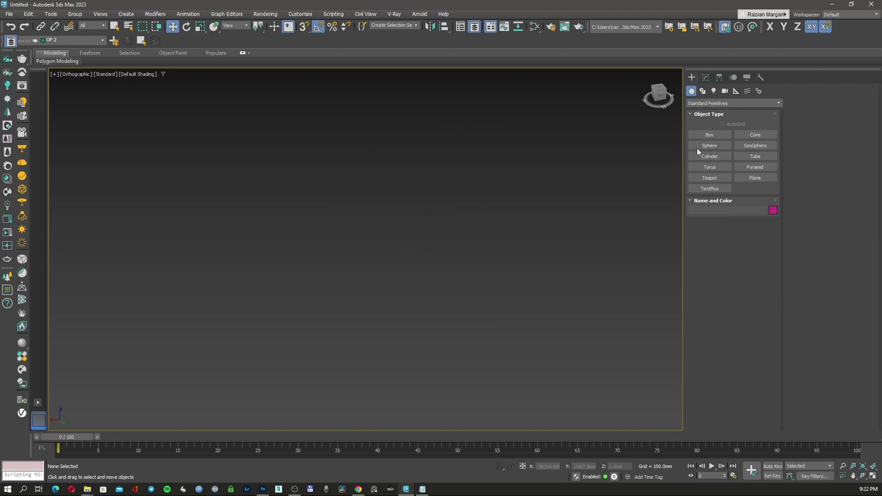
Draw an ellipse spline about 950 mm long and 2551 mm wide in the Top view and show its parameters.
{"action": "left_click", "coordinate": [703, 92]}
{"action": "key", "text": "t"}
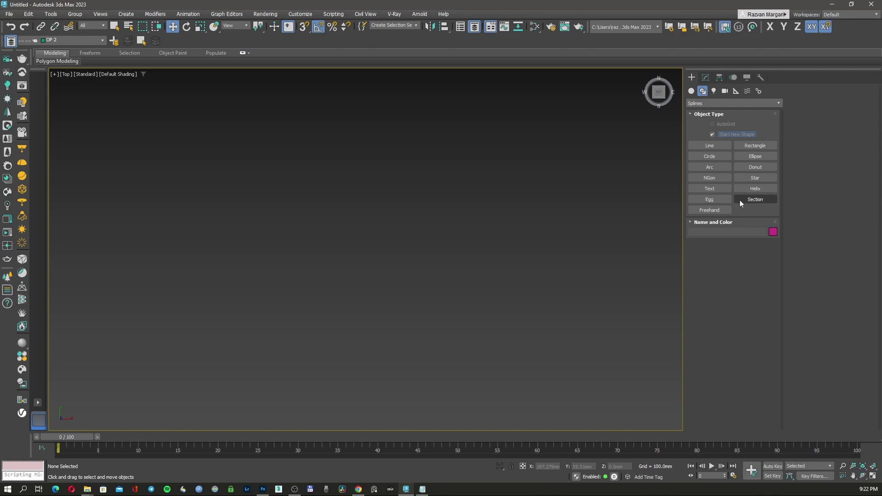
{"action": "left_click", "coordinate": [745, 157]}
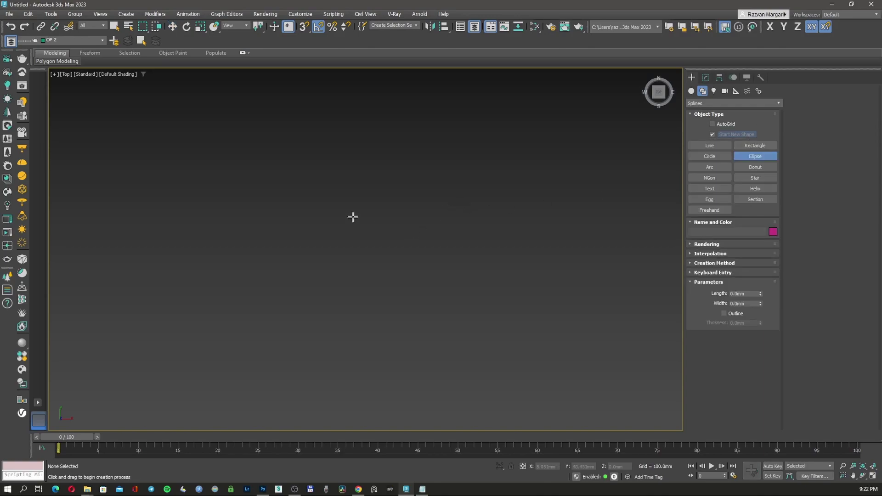
{"action": "left_click_drag", "start_coordinate": [315, 211], "coordinate": [522, 288]}
{"action": "type", "text": "0"}
{"action": "key", "text": "Tab"}
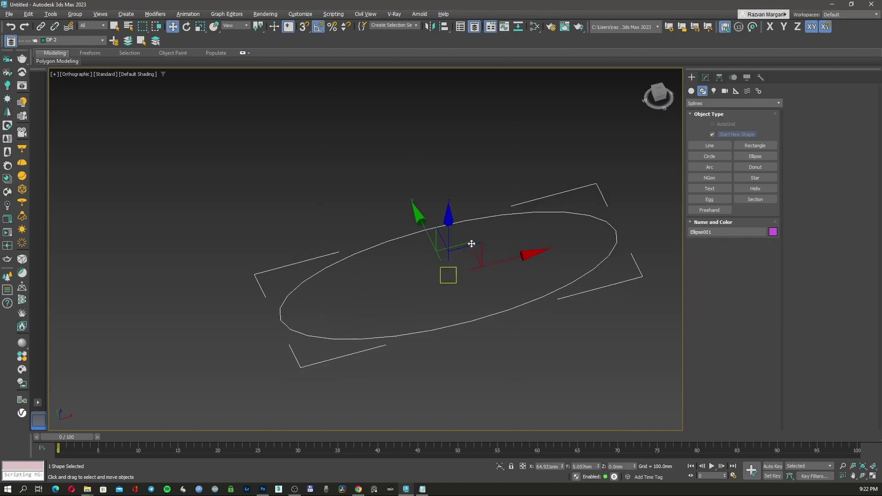
{"action": "scroll", "coordinate": [451, 253], "scroll_direction": "up", "scroll_amount": 4}
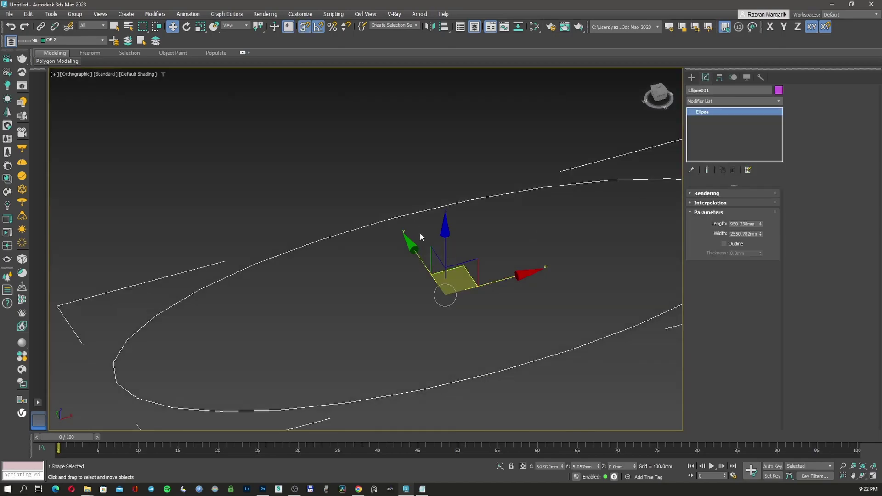
Clone the ellipse in place as an independent copy.
{"action": "left_click_drag", "start_coordinate": [447, 254], "coordinate": [396, 216]}
{"action": "key", "text": "s"}
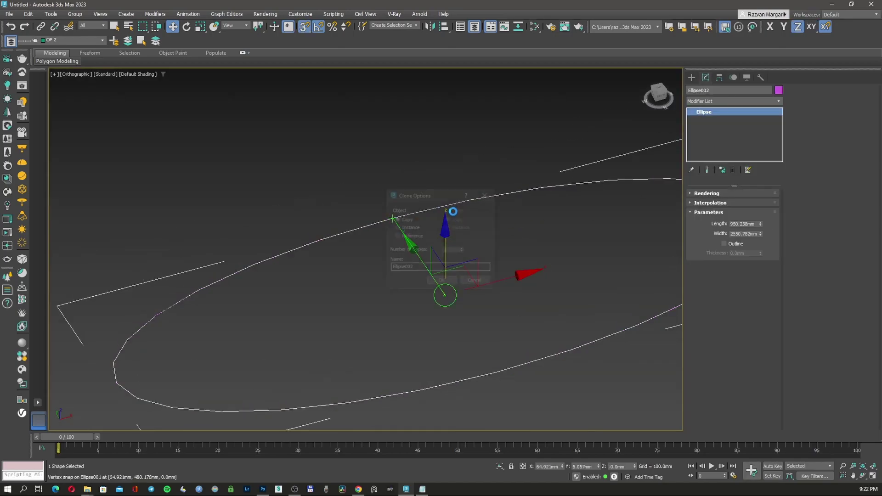
{"action": "left_click", "coordinate": [442, 282]}
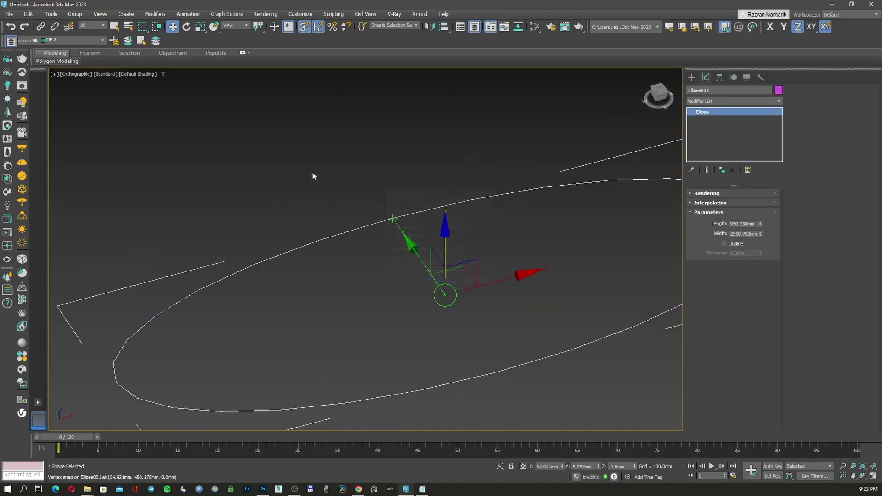
{"action": "left_click", "coordinate": [374, 206]}
{"action": "left_click", "coordinate": [392, 219]}
Extrude the copied ellipse 35 mm and enable Generate Mapping Coordinates with Real-World Map Size.
{"action": "left_click", "coordinate": [726, 101]}
{"action": "type", "text": "ex"}
{"action": "key", "text": "Return"}
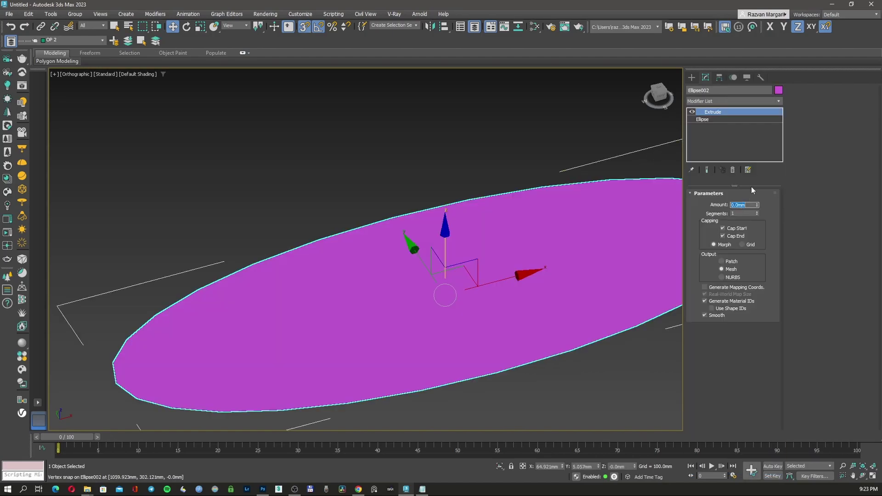
{"action": "type", "text": "35"}
{"action": "key", "text": "Return"}
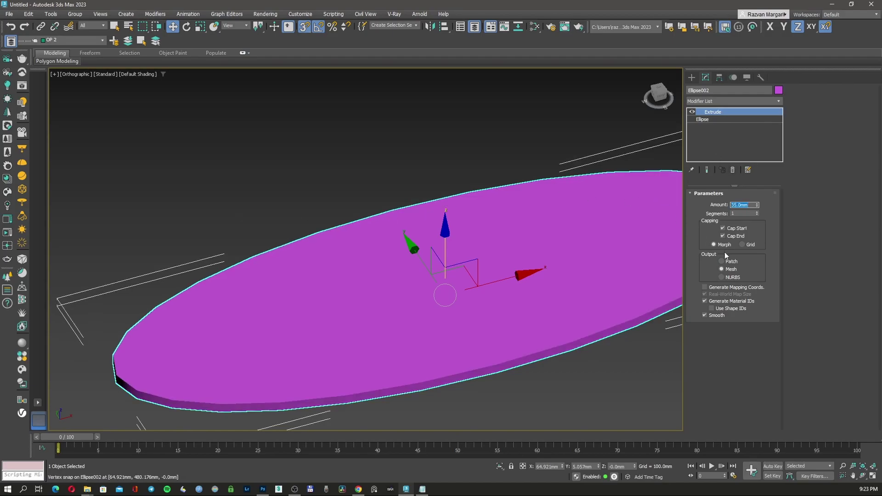
{"action": "left_click", "coordinate": [308, 185]}
Raise the interpolation steps of the extruded ellipse's base spline to smooth its outline.
{"action": "key", "text": "F3"}
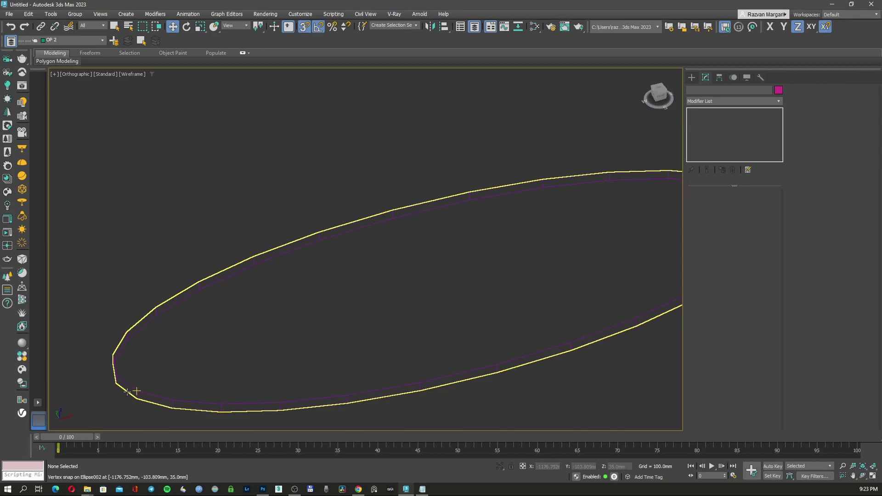
{"action": "left_click", "coordinate": [128, 392]}
{"action": "left_click", "coordinate": [127, 392]}
{"action": "left_click", "coordinate": [128, 391]}
{"action": "key", "text": "F3"}
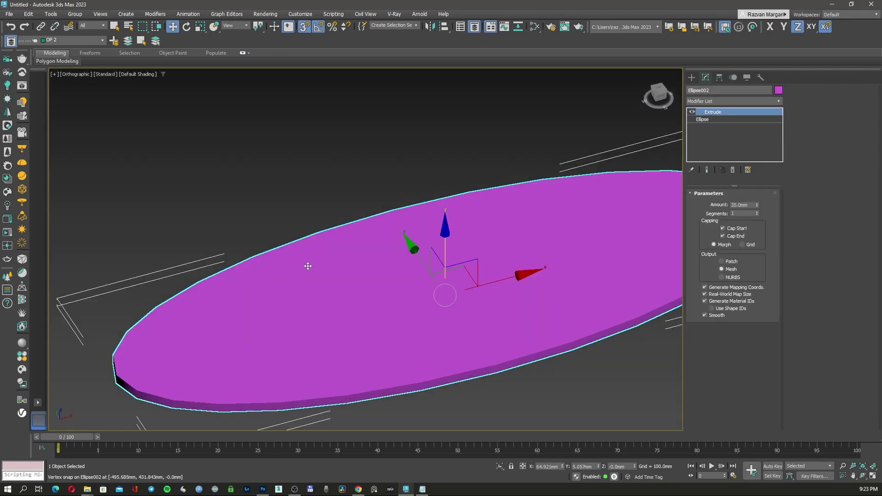
{"action": "left_click", "coordinate": [716, 119]}
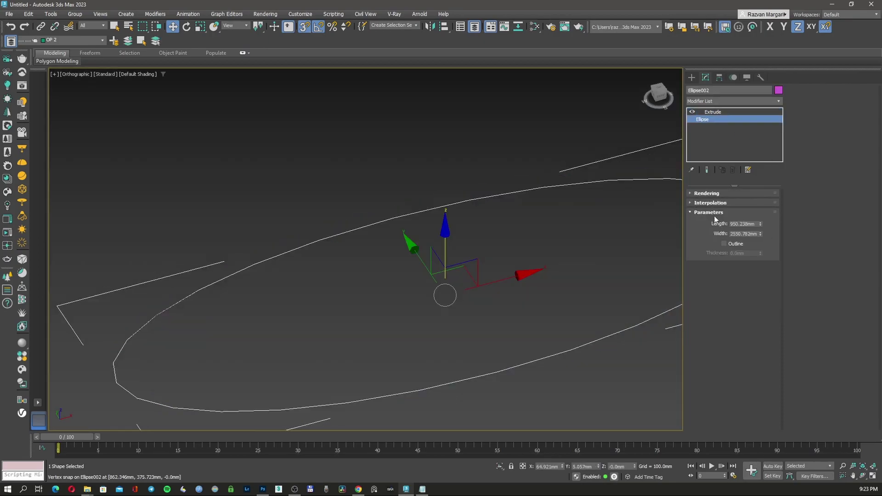
{"action": "left_click", "coordinate": [717, 203]}
{"action": "left_click", "coordinate": [744, 213]}
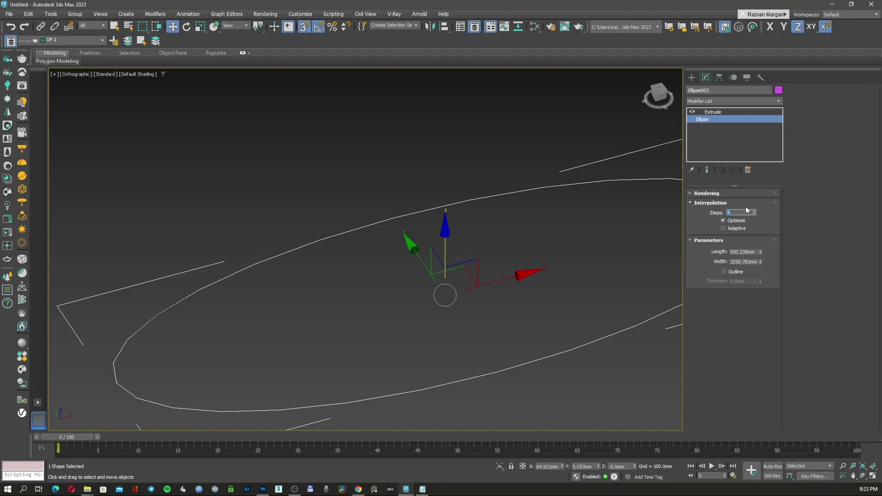
{"action": "key", "text": "Return"}
Set the interpolation steps of the original ellipse spline to 32.
{"action": "left_click", "coordinate": [430, 177]}
{"action": "left_click", "coordinate": [471, 201]}
{"action": "key", "text": "F3"}
{"action": "left_click", "coordinate": [470, 201]}
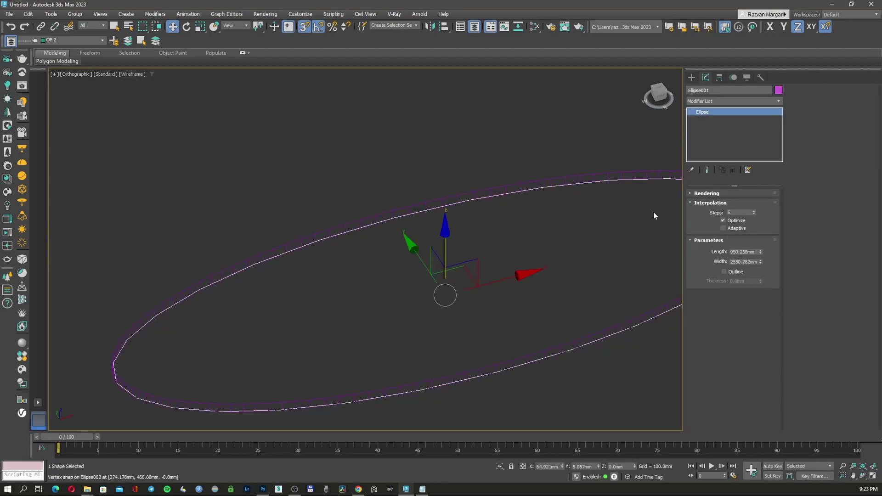
{"action": "left_click", "coordinate": [740, 212]}
{"action": "type", "text": "32"}
{"action": "key", "text": "Return"}
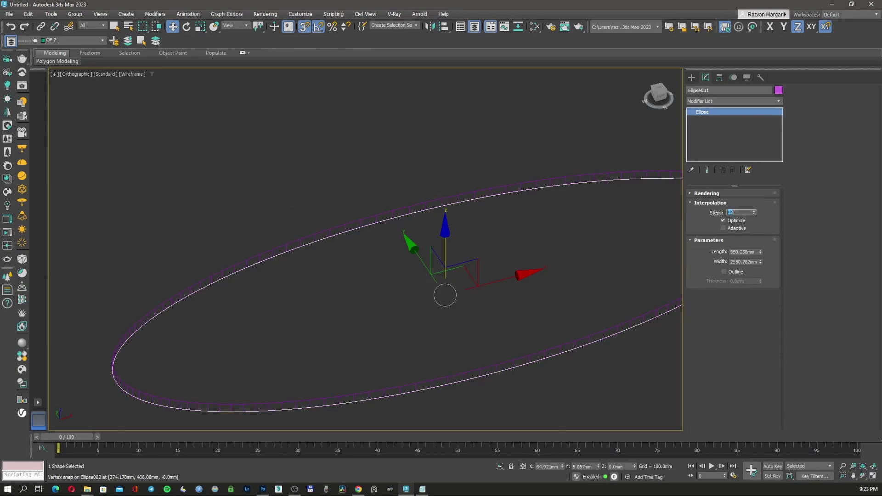
Add a Sweep modifier with the built-in Half Round section to the original ellipse.
{"action": "left_click", "coordinate": [750, 102]}
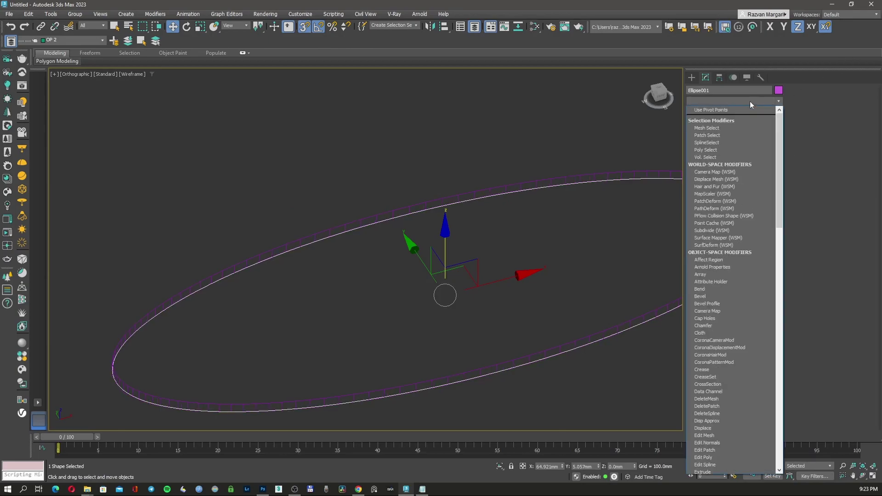
{"action": "type", "text": "sw"}
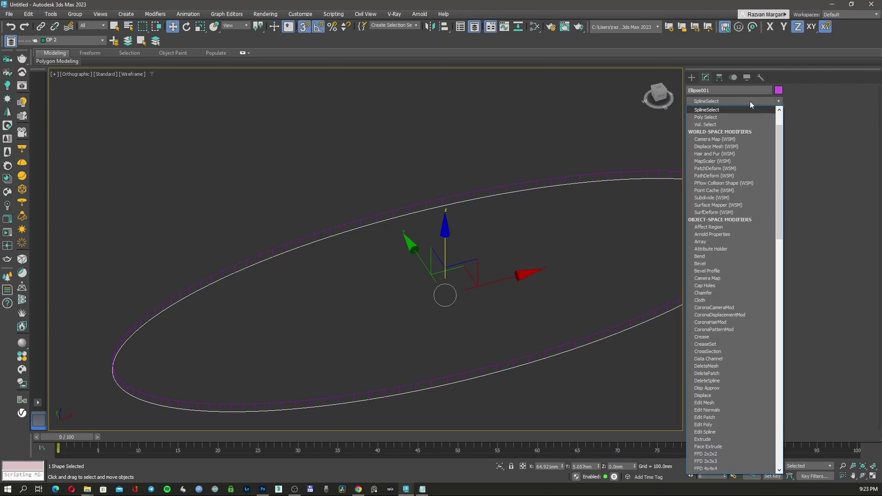
{"action": "key", "text": "Return"}
{"action": "key", "text": "t"}
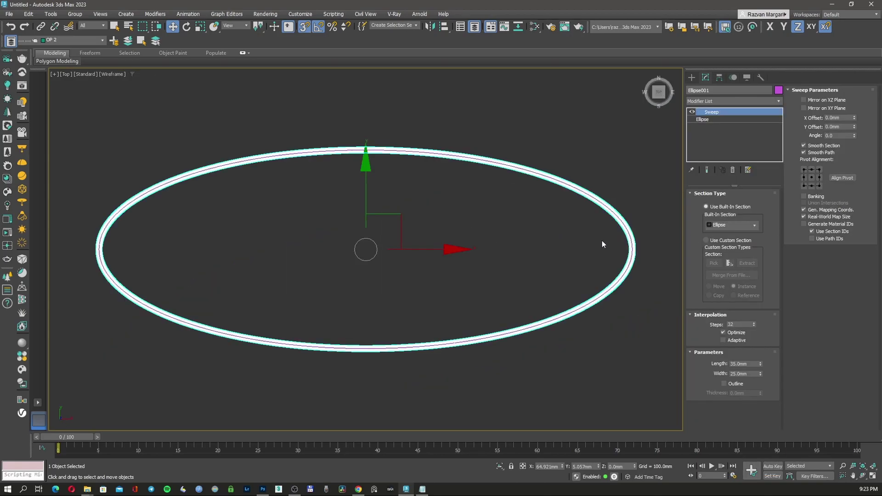
{"action": "left_click", "coordinate": [728, 225]}
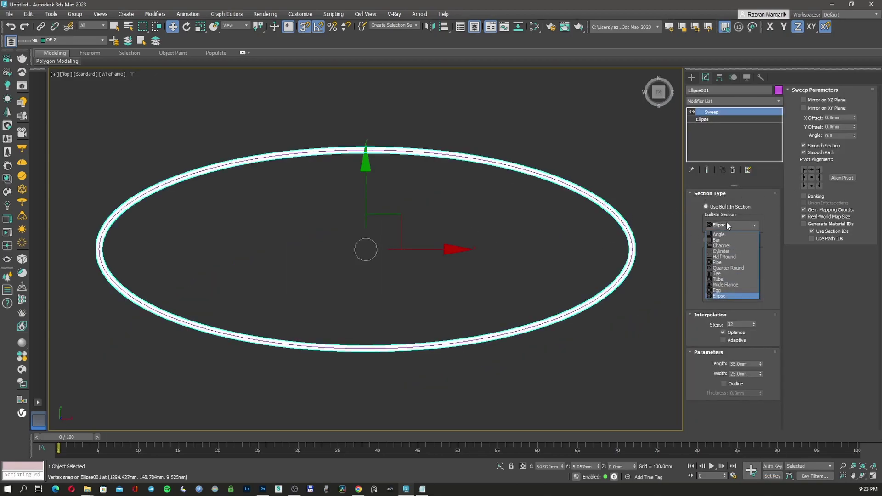
{"action": "left_click", "coordinate": [724, 256]}
{"action": "scroll", "coordinate": [593, 260], "scroll_direction": "up", "scroll_amount": 8}
Align the sweep's pivot to the lower-left point of its section and set the section angle to 270.
{"action": "left_click", "coordinate": [819, 186]}
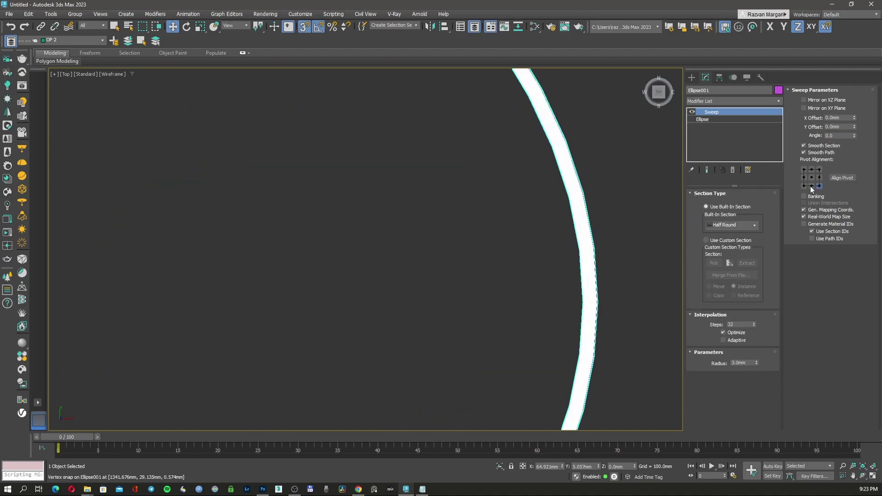
{"action": "left_click", "coordinate": [804, 186]}
{"action": "key", "text": "F3"}
{"action": "middle_click_drag", "start_coordinate": [598, 227], "coordinate": [602, 165], "text": "alt"}
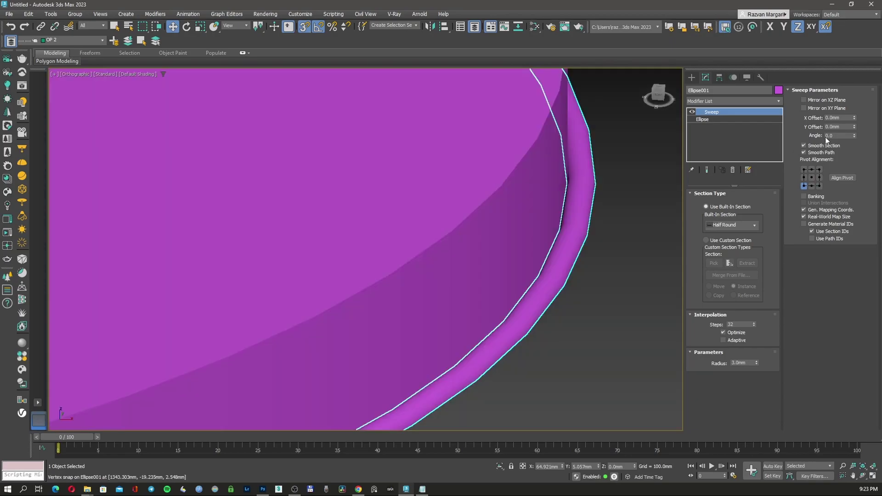
{"action": "left_click", "coordinate": [843, 134]}
{"action": "type", "text": "270"}
{"action": "key", "text": "Return"}
{"action": "right_click", "coordinate": [601, 214]}
{"action": "left_click", "coordinate": [610, 222]}
{"action": "middle_click_drag", "start_coordinate": [577, 219], "coordinate": [577, 224]}
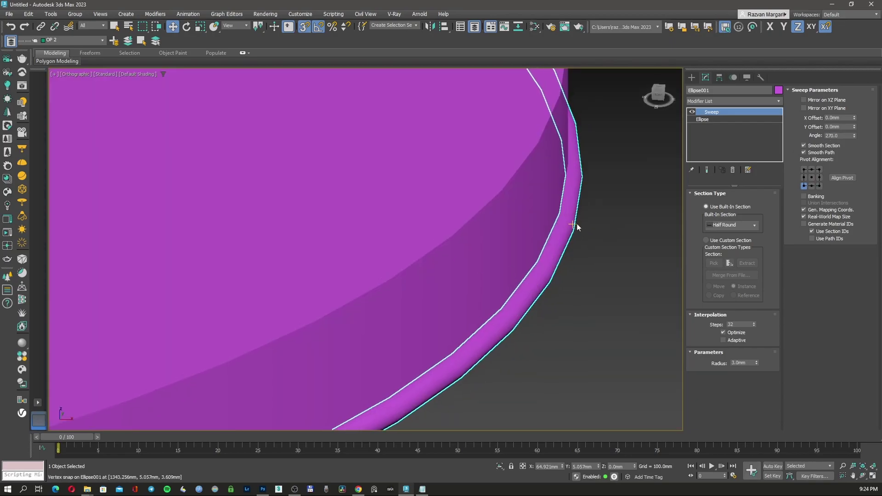
Set the Half Round sweep radius to 17.5 mm and select the extruded ellipse.
{"action": "key", "text": "f"}
{"action": "key", "text": "F3"}
{"action": "left_click_drag", "start_coordinate": [756, 362], "coordinate": [756, 340]}
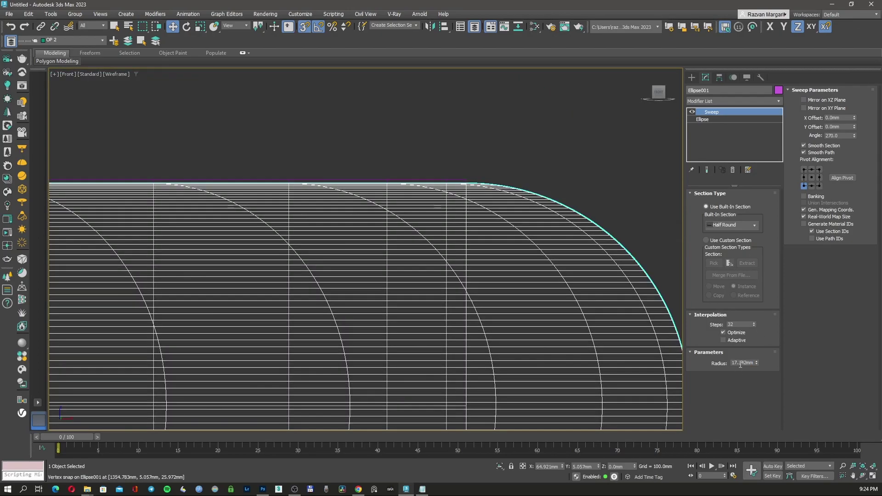
{"action": "double_click", "coordinate": [741, 363]}
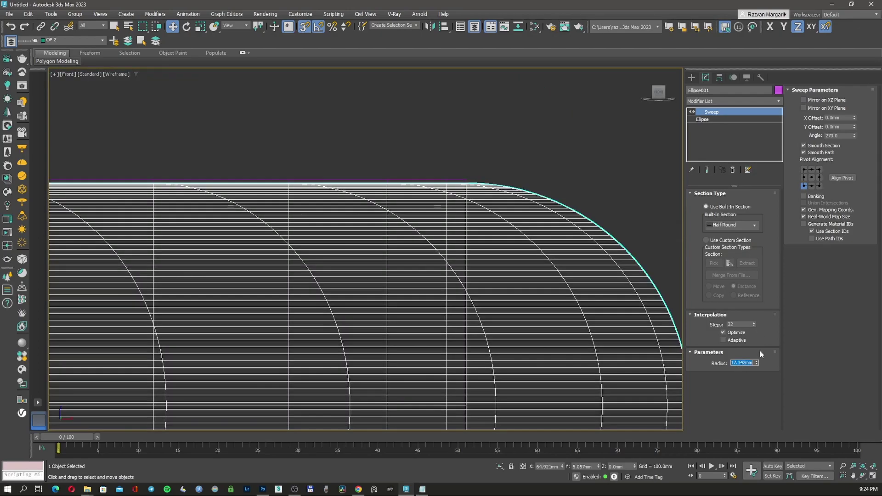
{"action": "type", "text": "17.5"}
{"action": "key", "text": "Return"}
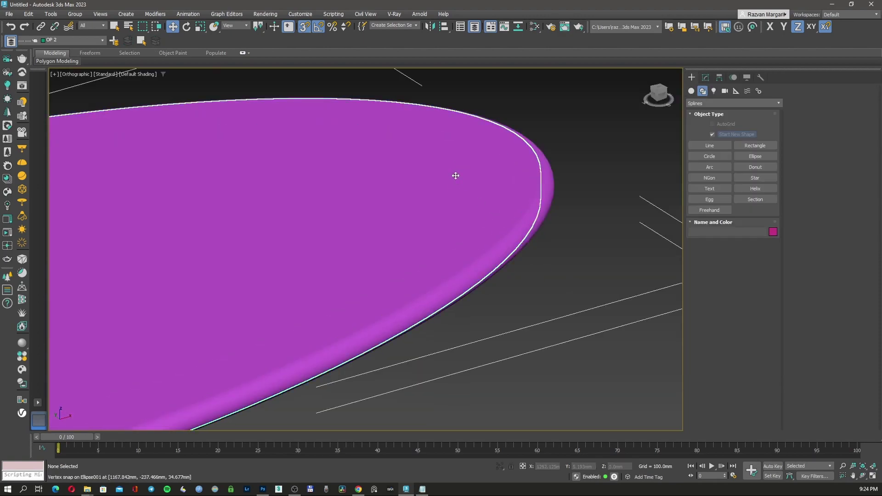
{"action": "left_click", "coordinate": [456, 175]}
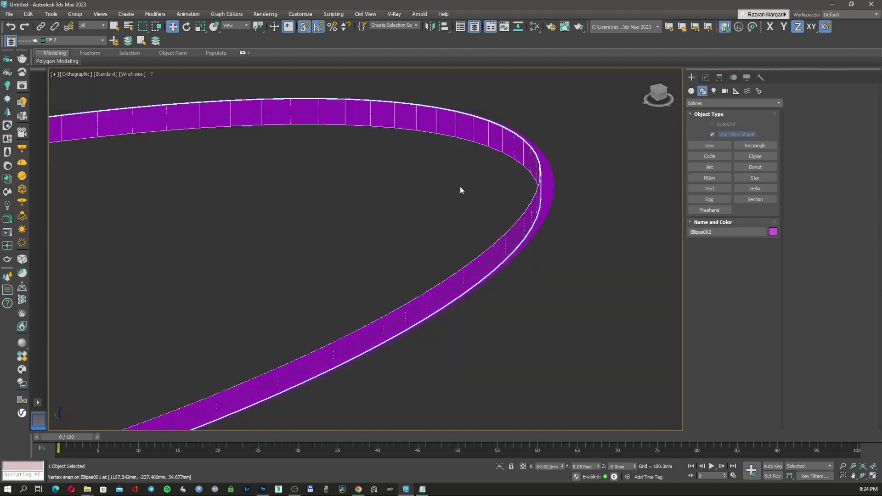
Load the wood image 2da5a4dcbe50.jpg into a new CoronaBitmap map.
{"action": "scroll", "coordinate": [436, 230], "scroll_direction": "down", "scroll_amount": 5}
{"action": "key", "text": "m"}
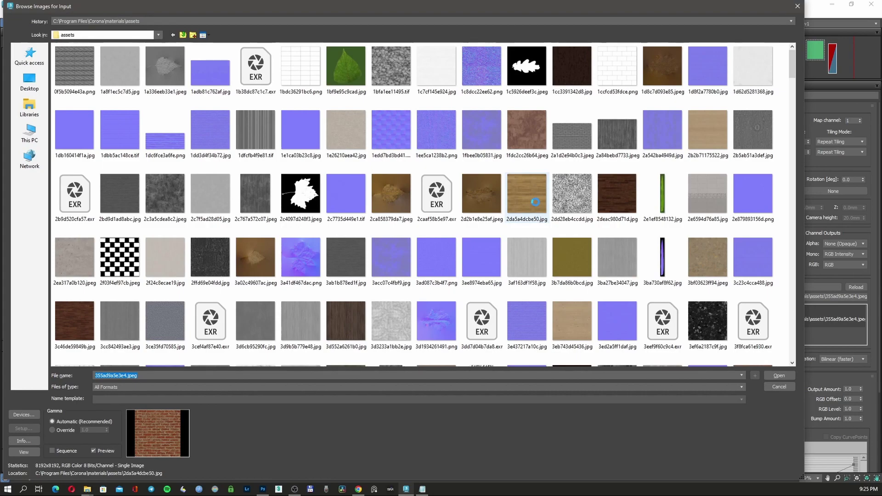
{"action": "left_click", "coordinate": [536, 202]}
{"action": "double_click", "coordinate": [535, 205]}
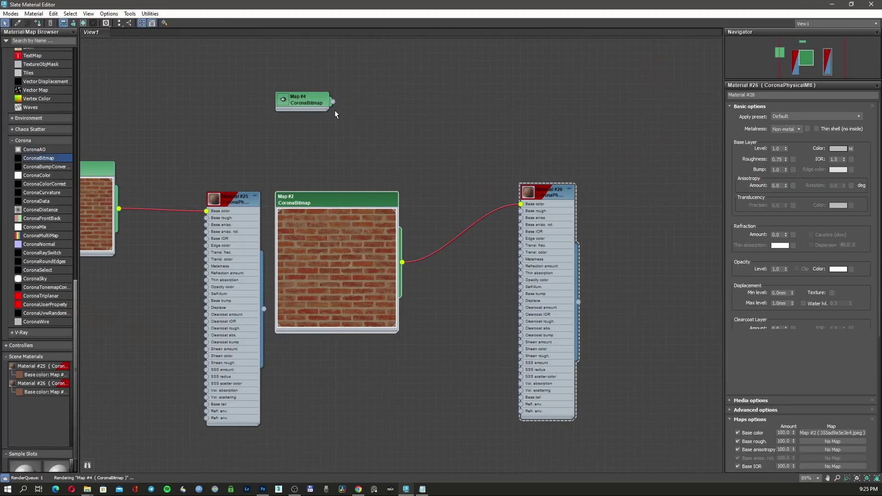
Add a new CoronaPhysicalMtl material and connect the wood bitmap to its base color.
{"action": "scroll", "coordinate": [47, 237], "scroll_direction": "down", "scroll_amount": 2}
{"action": "scroll", "coordinate": [47, 241], "scroll_direction": "up", "scroll_amount": 15}
{"action": "left_click_drag", "start_coordinate": [43, 105], "coordinate": [467, 72]}
{"action": "double_click", "coordinate": [468, 72]}
{"action": "left_click_drag", "start_coordinate": [333, 102], "coordinate": [436, 88]}
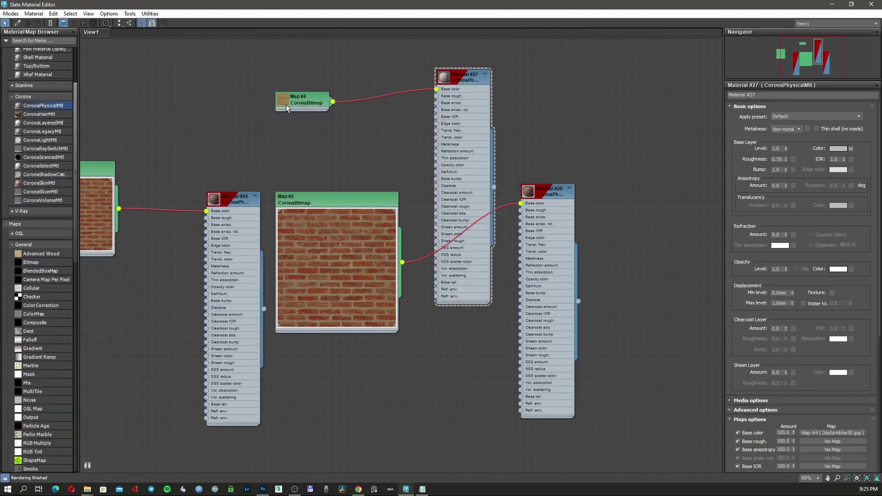
Preview the wood bitmap's image and set its real-world size to 5000 mm in both width and height.
{"action": "double_click", "coordinate": [287, 106]}
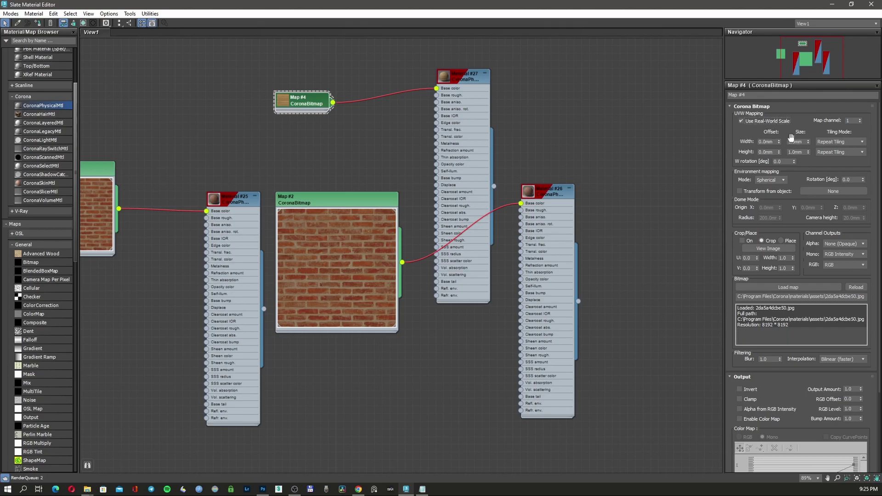
{"action": "left_click", "coordinate": [778, 249]}
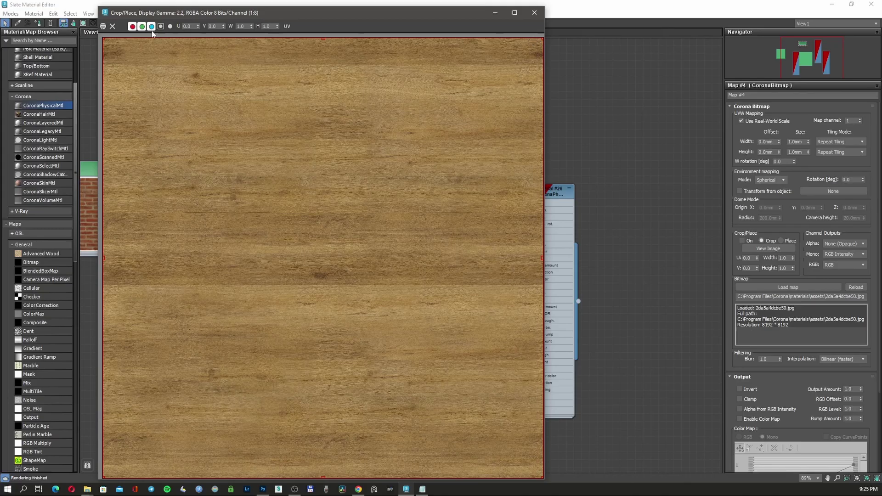
{"action": "left_click", "coordinate": [535, 13]}
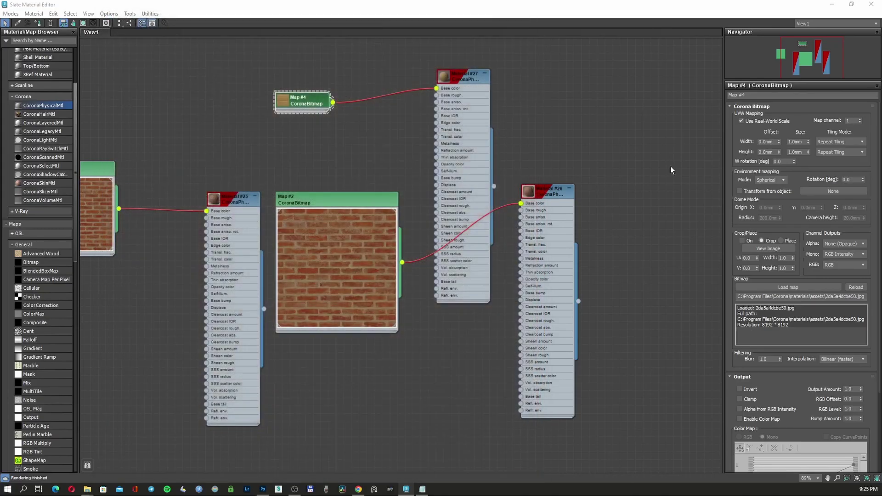
{"action": "left_click", "coordinate": [802, 143]}
{"action": "type", "text": "5000.0n"}
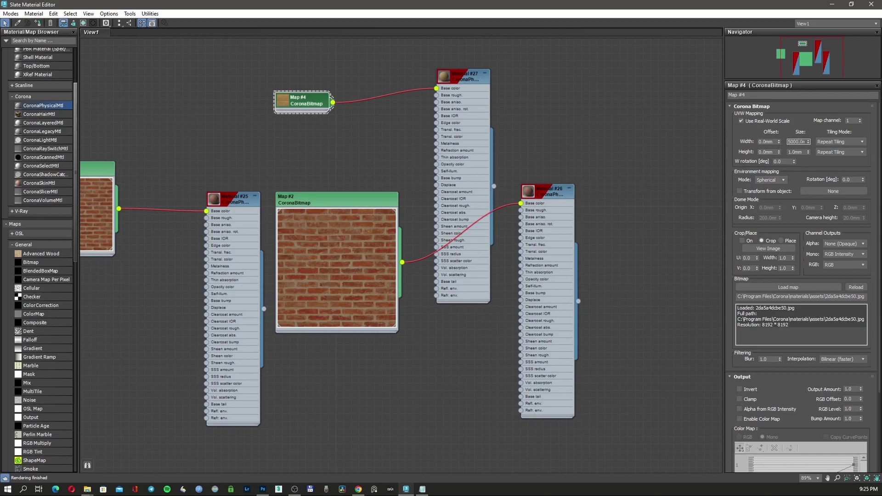
{"action": "key", "text": "Tab"}
{"action": "type", "text": "5000"}
{"action": "key", "text": "Return"}
Assign the wood material to the extruded elliptical slab and deselect it.
{"action": "double_click", "coordinate": [536, 4]}
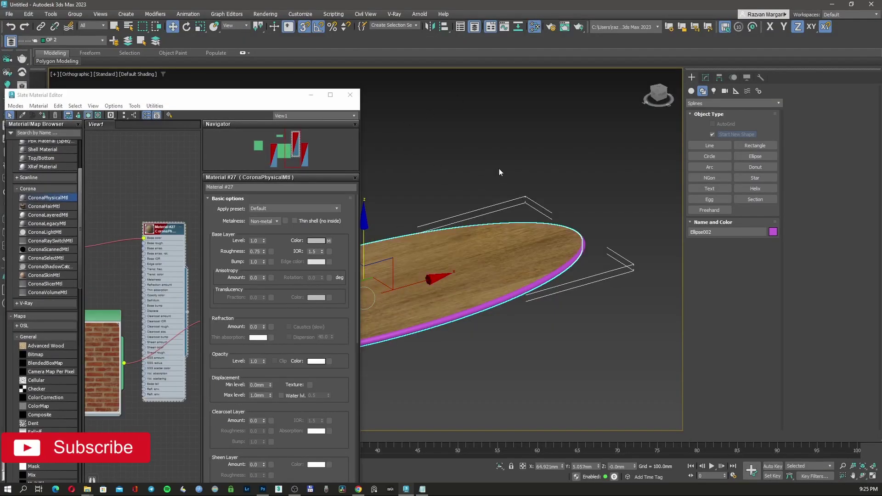
{"action": "left_click", "coordinate": [499, 169]}
{"action": "middle_click_drag", "start_coordinate": [499, 169], "coordinate": [578, 251], "text": "alt"}
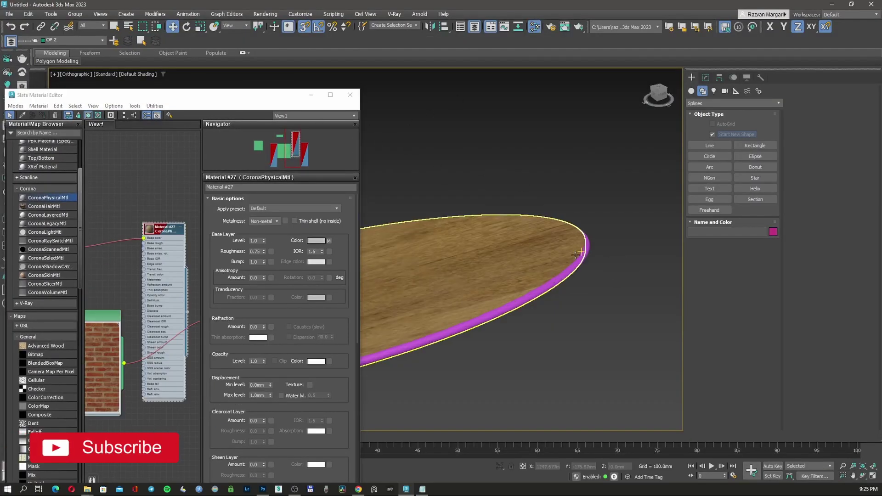
Select the half-round swept edge and assign the wood material to it.
{"action": "scroll", "coordinate": [578, 251], "scroll_direction": "up", "scroll_amount": 3}
{"action": "scroll", "coordinate": [583, 243], "scroll_direction": "down", "scroll_amount": 3}
{"action": "key", "text": "F3"}
{"action": "left_click", "coordinate": [591, 230]}
{"action": "scroll", "coordinate": [591, 230], "scroll_direction": "up", "scroll_amount": 3}
{"action": "key", "text": "F3"}
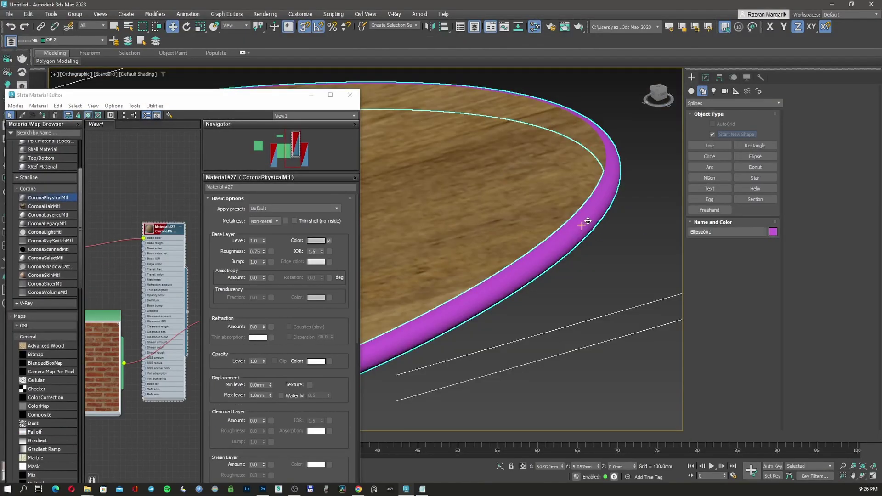
{"action": "left_click", "coordinate": [706, 77]}
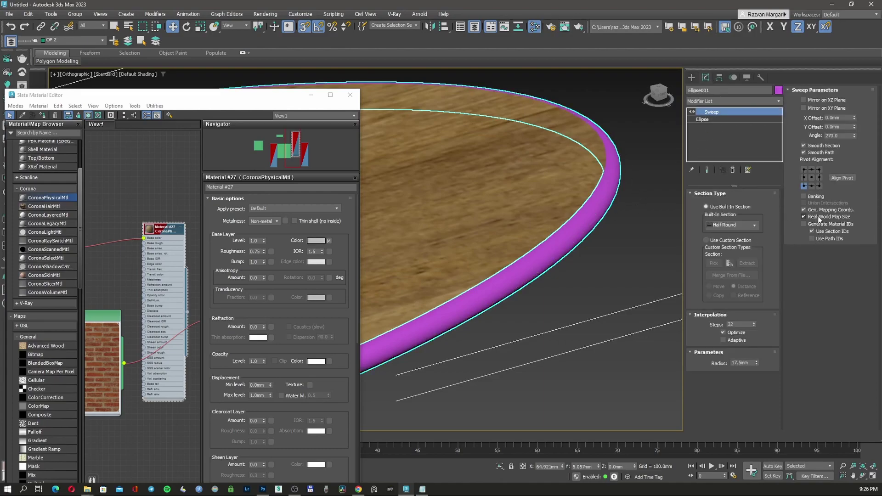
{"action": "left_click", "coordinate": [42, 115]}
Examine how the wood texture runs across the swept edge and the extruded slab from several angles.
{"action": "middle_click_drag", "start_coordinate": [543, 240], "coordinate": [547, 224]}
{"action": "scroll", "coordinate": [542, 225], "scroll_direction": "down", "scroll_amount": 3}
{"action": "middle_click_drag", "start_coordinate": [466, 261], "coordinate": [432, 195]}
{"action": "scroll", "coordinate": [439, 258], "scroll_direction": "up", "scroll_amount": 10}
{"action": "scroll", "coordinate": [476, 258], "scroll_direction": "down", "scroll_amount": 5}
{"action": "scroll", "coordinate": [476, 222], "scroll_direction": "up", "scroll_amount": 5}
{"action": "scroll", "coordinate": [475, 278], "scroll_direction": "down", "scroll_amount": 5}
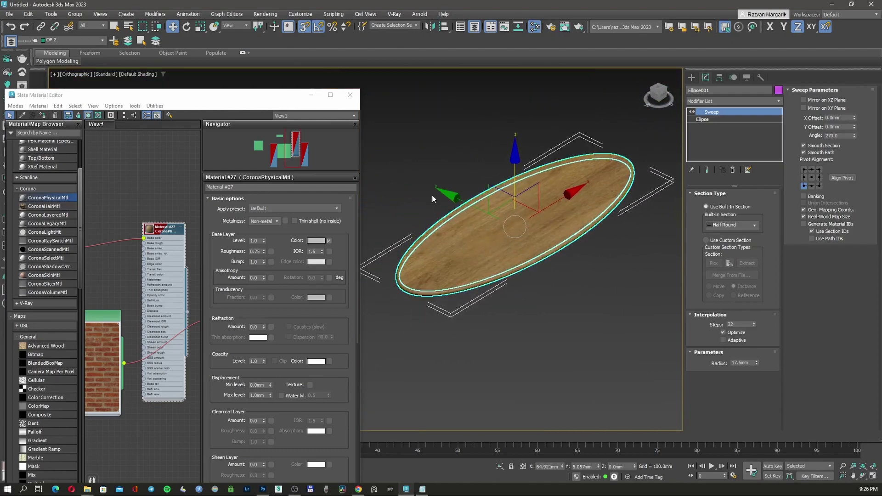
{"action": "left_click", "coordinate": [600, 186]}
{"action": "scroll", "coordinate": [607, 183], "scroll_direction": "up", "scroll_amount": 5}
{"action": "middle_click_drag", "start_coordinate": [655, 221], "coordinate": [557, 205], "text": "alt"}
{"action": "scroll", "coordinate": [563, 207], "scroll_direction": "up", "scroll_amount": 3}
{"action": "scroll", "coordinate": [569, 210], "scroll_direction": "down", "scroll_amount": 8}
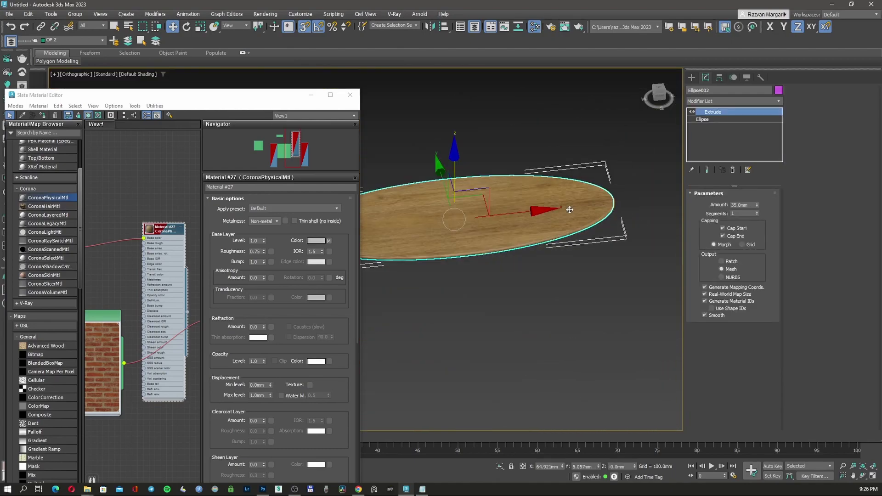
Compare the slab and its swept edge in shaded and wireframe display near the ellipse's tip.
{"action": "key", "text": "F3"}
{"action": "scroll", "coordinate": [570, 207], "scroll_direction": "up", "scroll_amount": 4}
{"action": "left_click", "coordinate": [614, 127]}
{"action": "key", "text": "F3"}
{"action": "left_click", "coordinate": [591, 166]}
{"action": "key", "text": "F3"}
{"action": "middle_click_drag", "start_coordinate": [652, 199], "coordinate": [591, 208]}
{"action": "scroll", "coordinate": [602, 201], "scroll_direction": "up", "scroll_amount": 4}
{"action": "left_click", "coordinate": [714, 101]}
{"action": "left_click", "coordinate": [715, 101]}
{"action": "left_click", "coordinate": [638, 162]}
{"action": "left_click", "coordinate": [638, 162]}
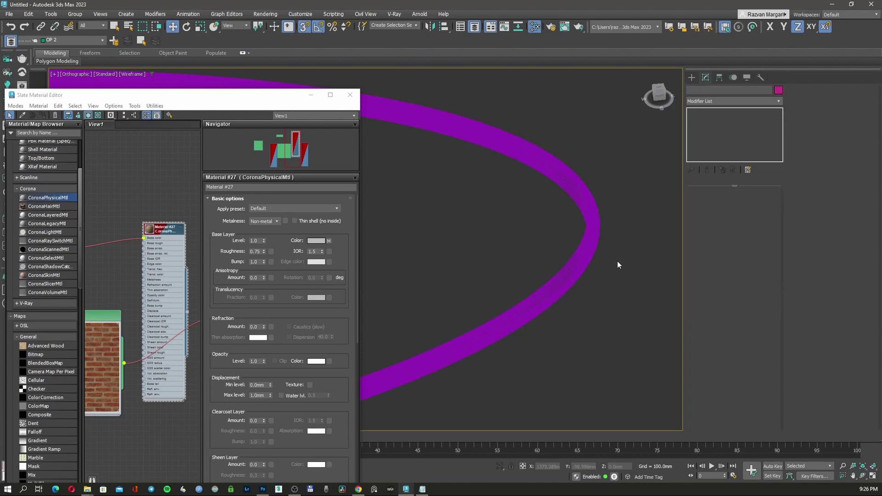
Select the swept edge and examine its mesh segments in wireframe around the ellipse's tip.
{"action": "left_click", "coordinate": [587, 258]}
{"action": "key", "text": "F3"}
{"action": "mouse_move", "coordinate": [586, 258]}
{"action": "middle_mouse_down", "text": "alt"}
{"action": "mouse_move", "coordinate": [560, 230]}
{"action": "mouse_move", "coordinate": [548, 257]}
{"action": "middle_mouse_up", "text": "alt"}
{"action": "scroll", "coordinate": [573, 308], "scroll_direction": "up", "scroll_amount": 6}
{"action": "scroll", "coordinate": [575, 312], "scroll_direction": "down", "scroll_amount": 5}
{"action": "key", "text": "F3"}
{"action": "scroll", "coordinate": [624, 309], "scroll_direction": "up", "scroll_amount": 4}
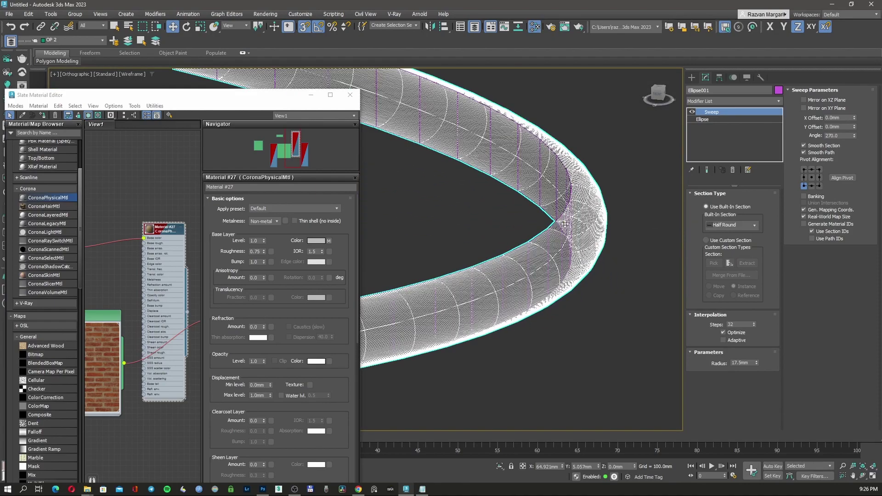
{"action": "scroll", "coordinate": [557, 275], "scroll_direction": "down", "scroll_amount": 5}
{"action": "middle_click_drag", "start_coordinate": [420, 284], "coordinate": [500, 297]}
{"action": "scroll", "coordinate": [500, 296], "scroll_direction": "down", "scroll_amount": 4}
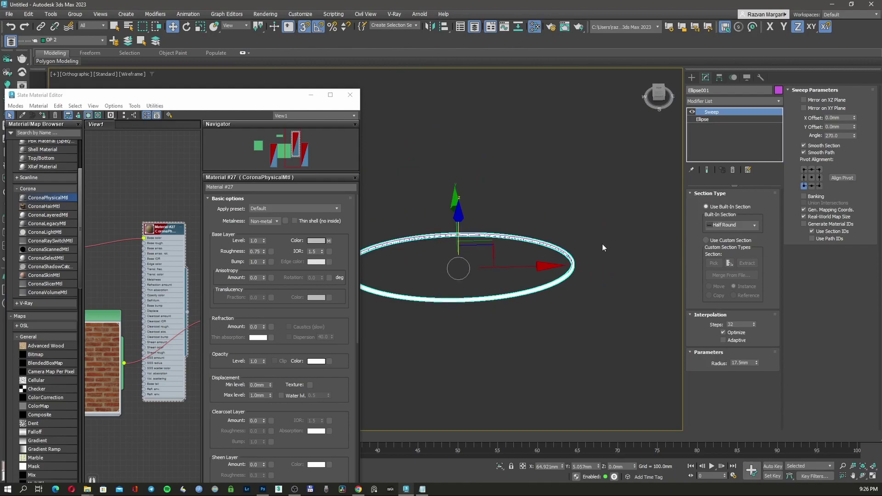
{"action": "scroll", "coordinate": [588, 275], "scroll_direction": "up", "scroll_amount": 5}
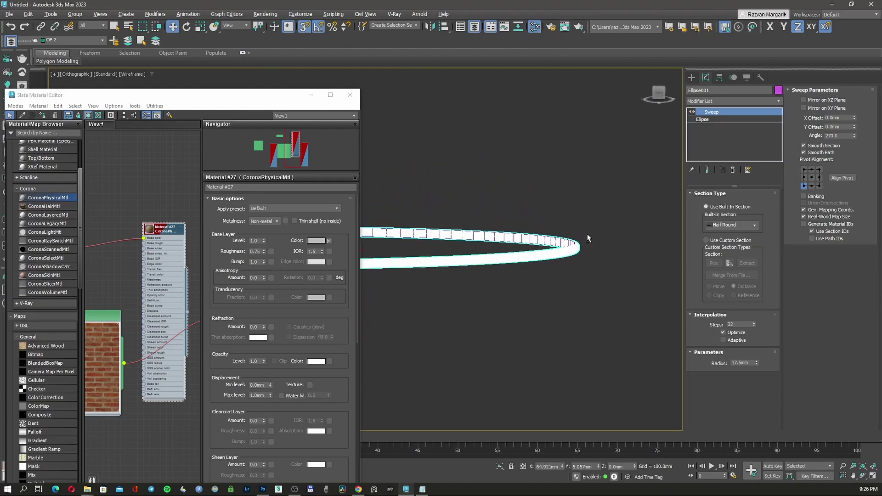
Close the material editor and review the finished wooden elliptical slab in shaded display with nothing selected.
{"action": "key", "text": "m"}
{"action": "key", "text": "F3"}
{"action": "scroll", "coordinate": [499, 281], "scroll_direction": "down", "scroll_amount": 3}
{"action": "middle_click_drag", "start_coordinate": [499, 280], "coordinate": [449, 315], "text": "alt"}
{"action": "left_click", "coordinate": [404, 421]}
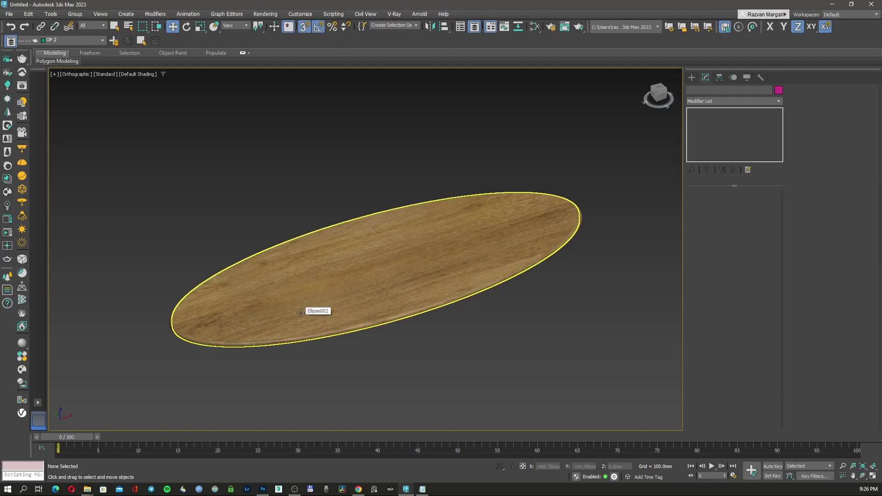
{"action": "left_click", "coordinate": [299, 312]}
{"action": "middle_click_drag", "start_coordinate": [423, 305], "coordinate": [400, 302], "text": "alt"}
{"action": "left_click", "coordinate": [384, 360]}
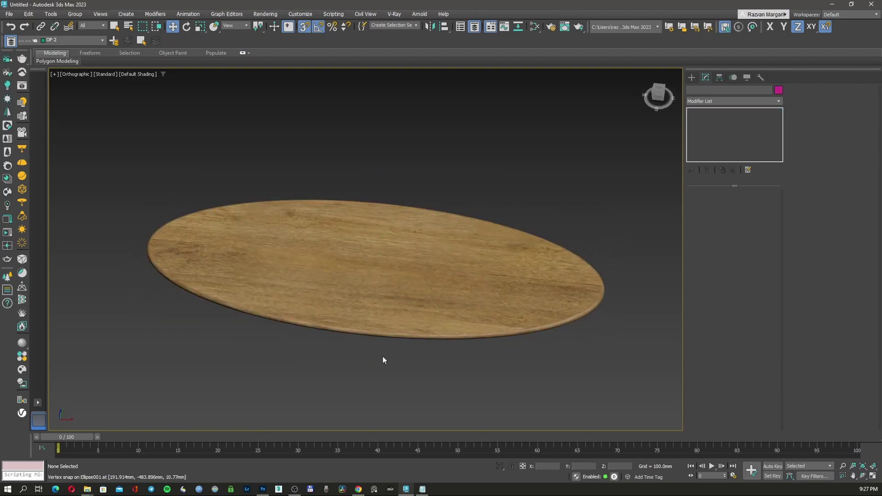